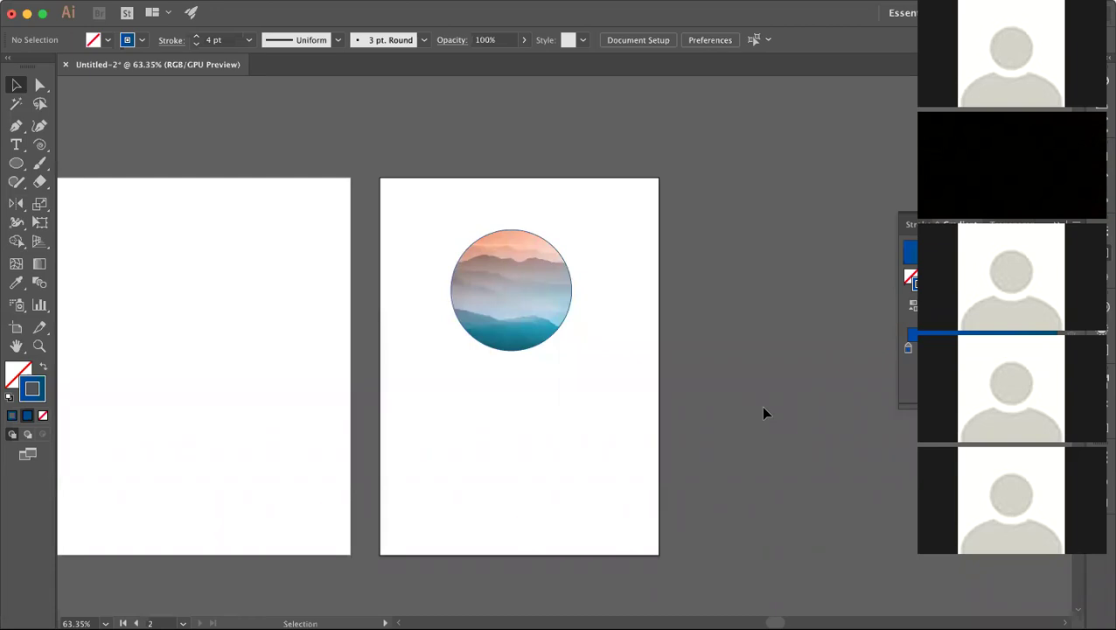
# Step: Set the circular mountain image's stroke to None so it has no border
pyautogui.click(549, 320)
pyautogui.click(552, 425)
pyautogui.click(525, 319)
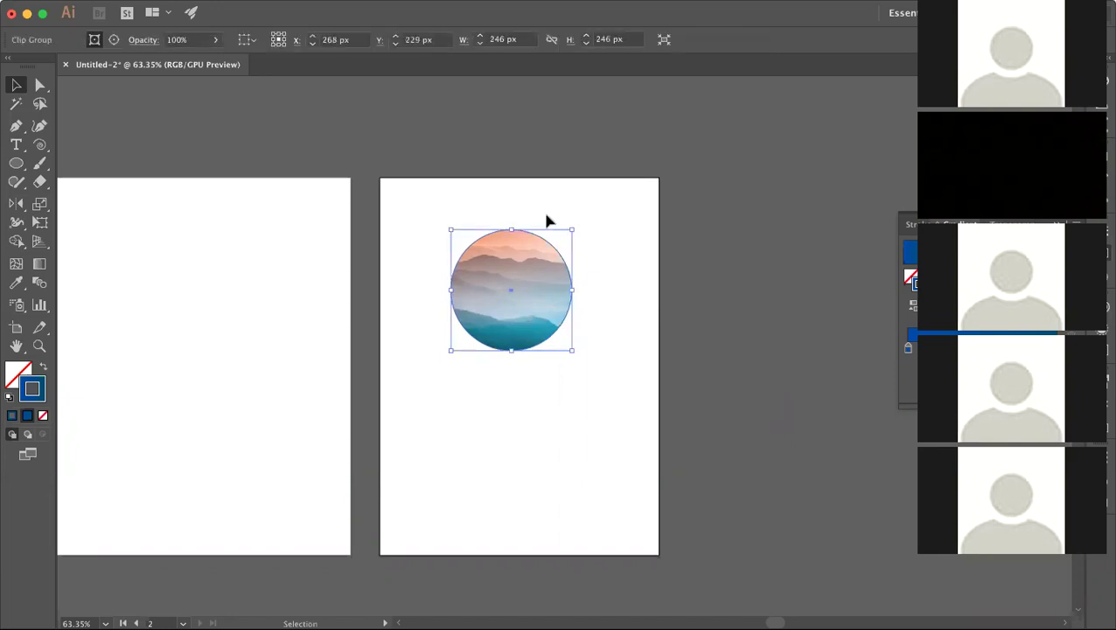
pyautogui.click(546, 216)
pyautogui.click(528, 308)
pyautogui.click(44, 417)
pyautogui.click(523, 428)
pyautogui.click(538, 325)
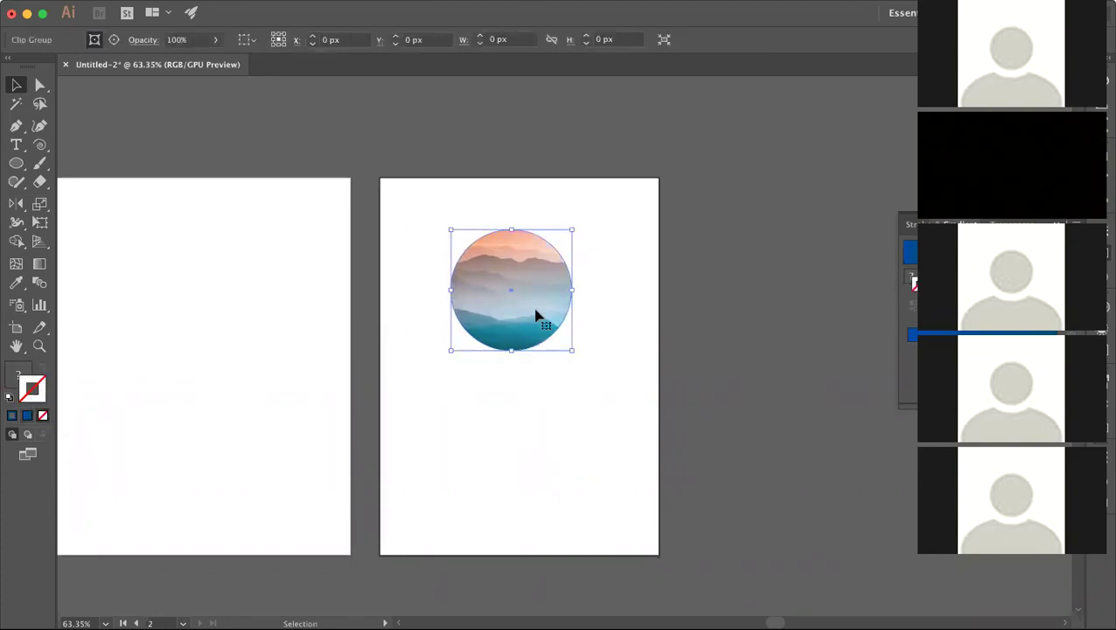
pyautogui.click(536, 402)
pyautogui.click(16, 145)
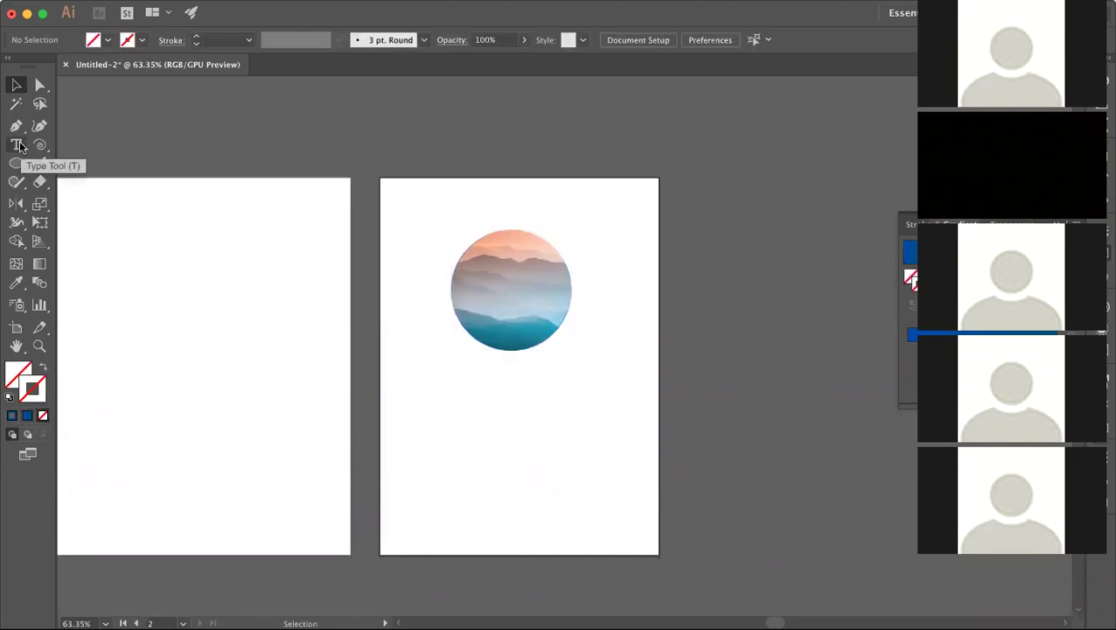
# Step: Type the person's name as a text line below the circle and nudge it into place
pyautogui.click(509, 385)
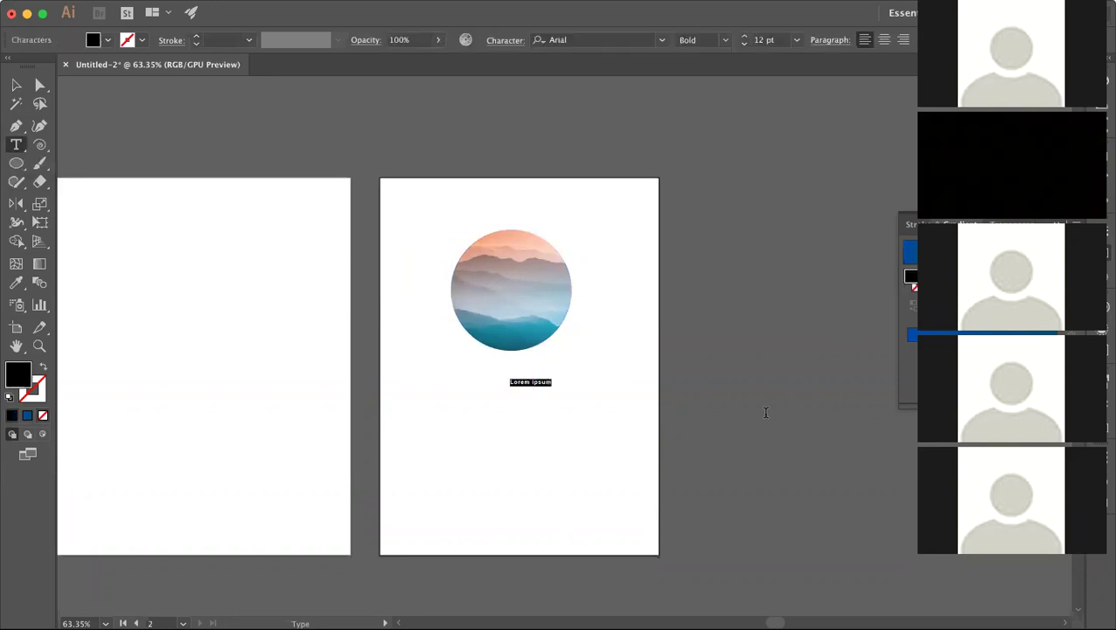
pyautogui.press('BackSpace')
pyautogui.click(16, 84)
pyautogui.moveTo(530, 387); pyautogui.dragTo(511, 378)
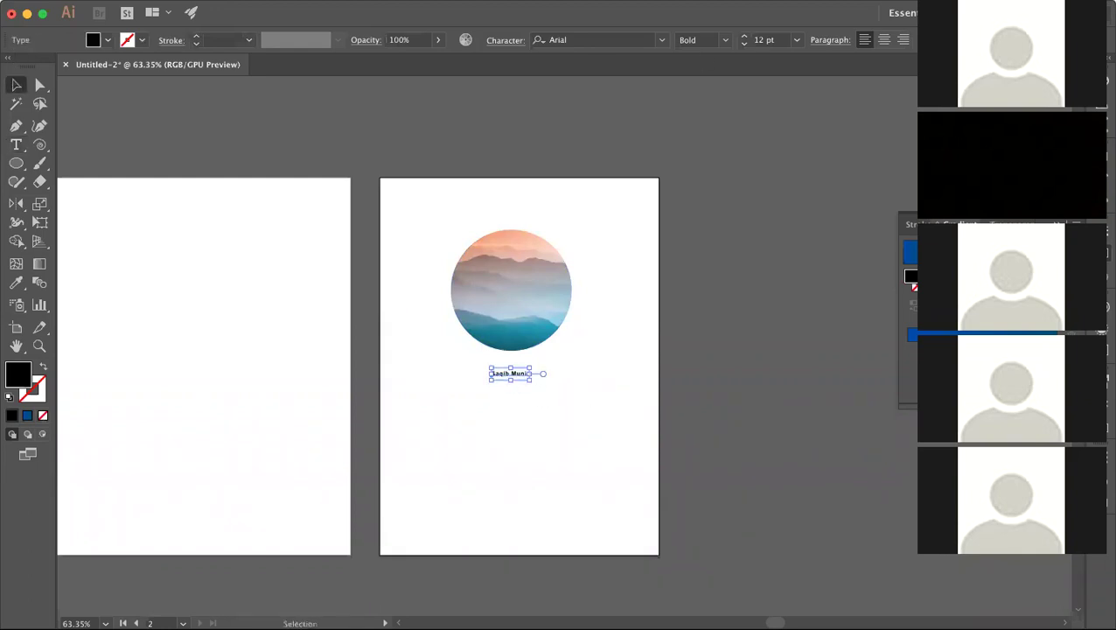
# Step: Set the name text to 30 pt in the Apparatus SIL font
pyautogui.click(762, 40)
pyautogui.write('20')
pyautogui.press('Return')
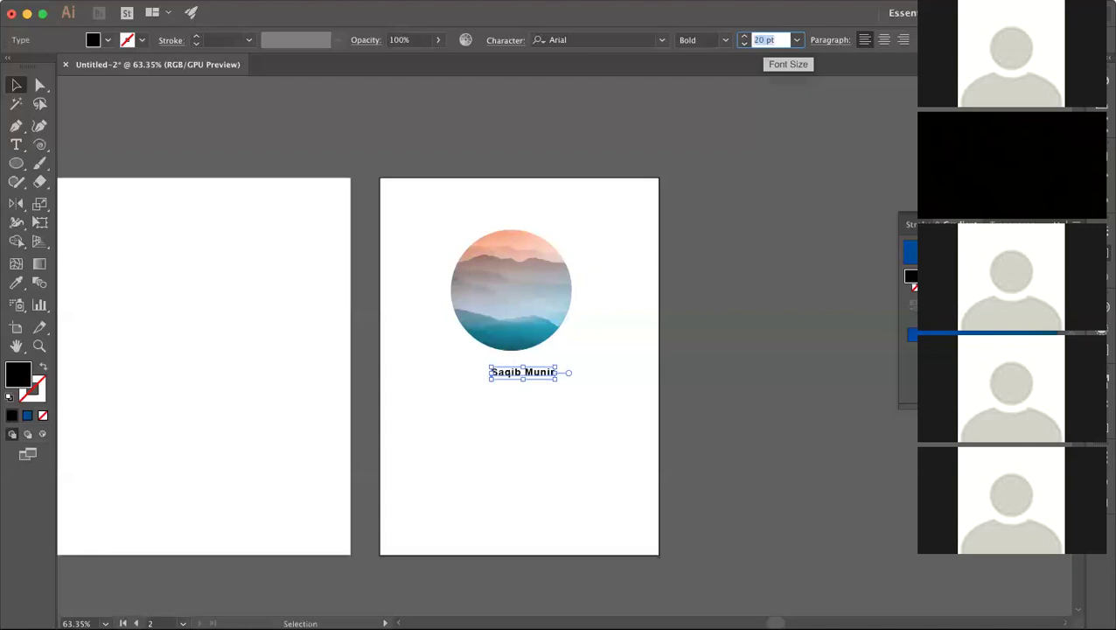
pyautogui.write('30')
pyautogui.press('Return')
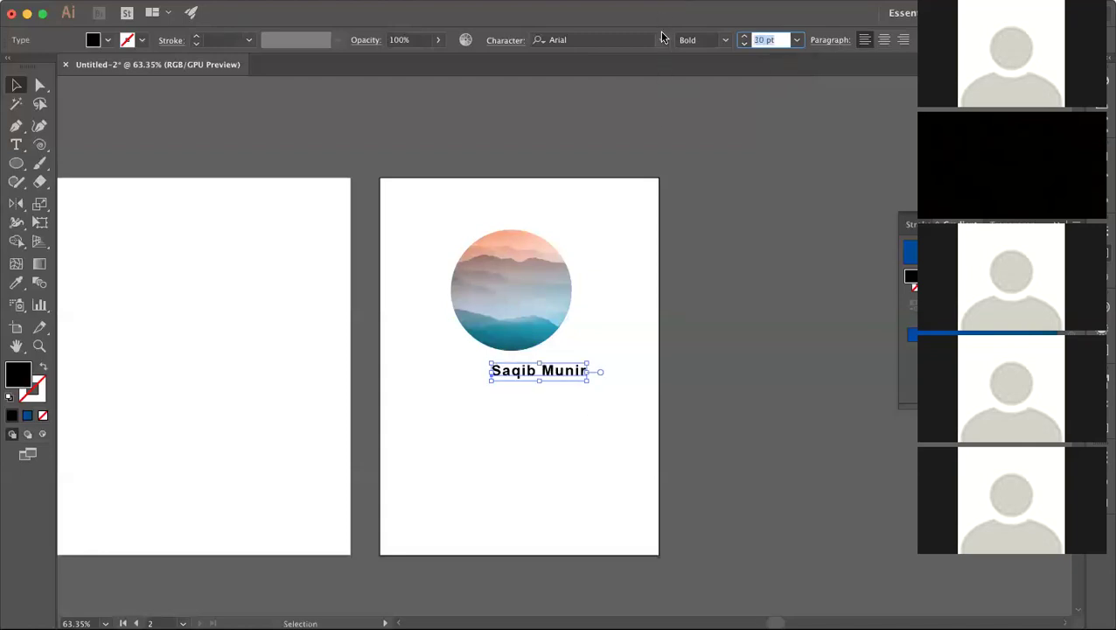
pyautogui.click(662, 40)
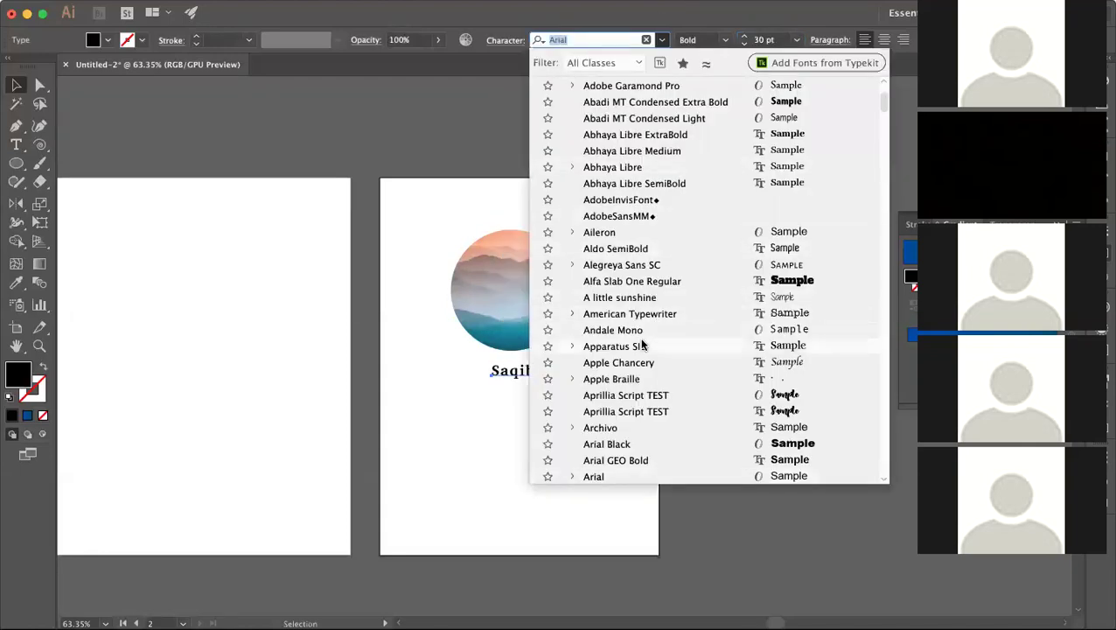
pyautogui.click(545, 464)
# Step: Reposition the name caption beneath the circle and reselect it
pyautogui.click(545, 463)
pyautogui.moveTo(555, 376)
pyautogui.mouseDown()
pyautogui.moveTo(516, 374)
pyautogui.moveTo(542, 381)
pyautogui.mouseUp()
pyautogui.click(553, 433)
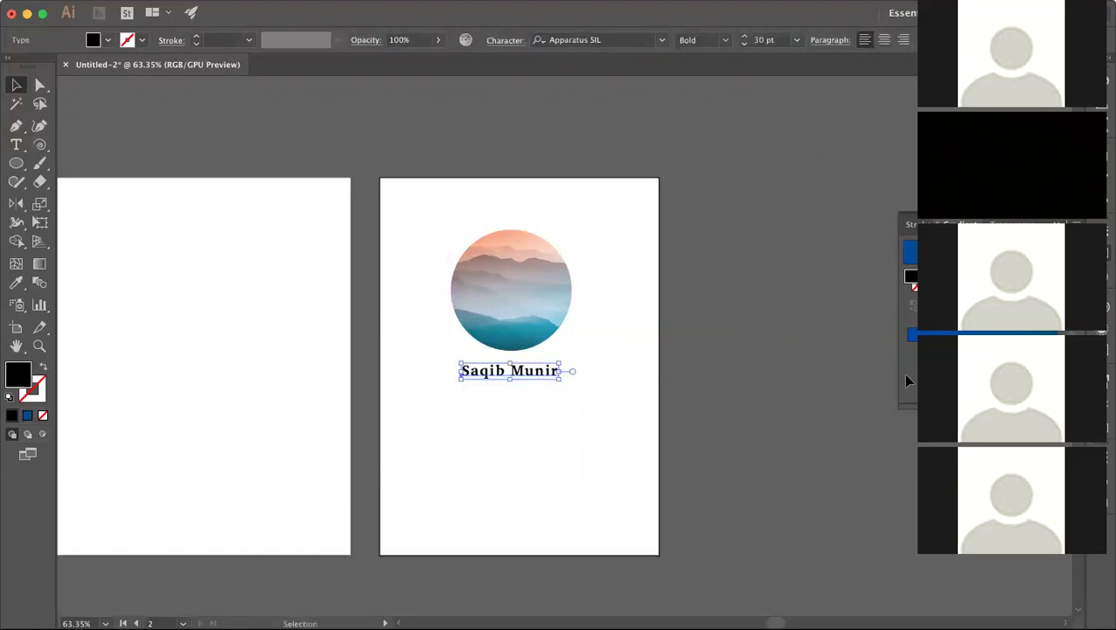
pyautogui.click(601, 406)
pyautogui.click(547, 373)
pyautogui.click(585, 424)
pyautogui.click(541, 368)
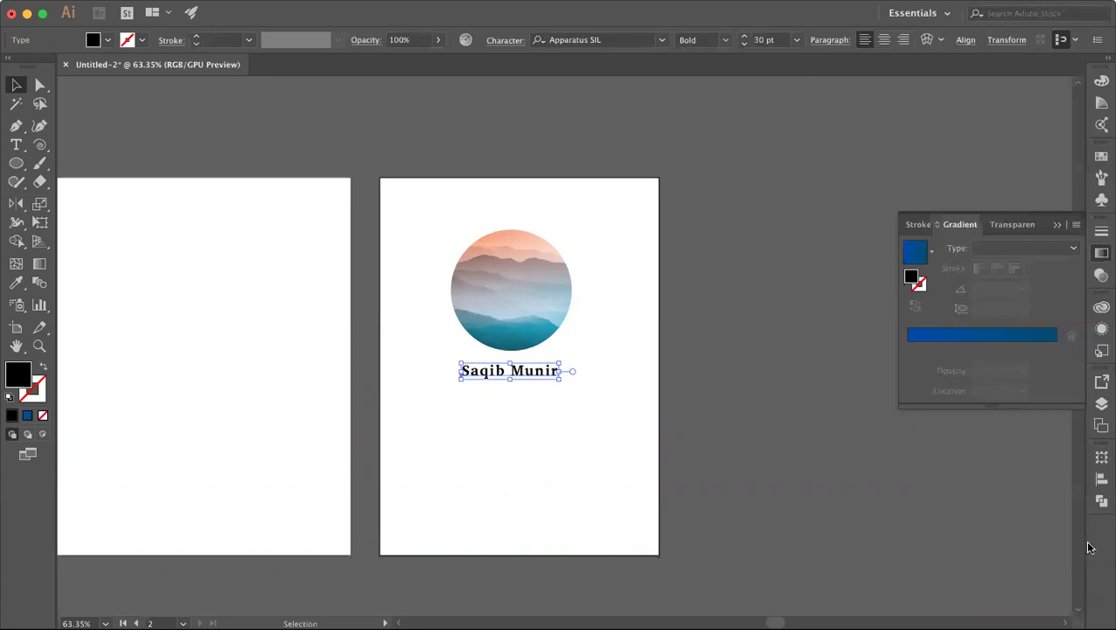
# Step: Open the Align panel from the right-hand dock
pyautogui.click(1102, 480)
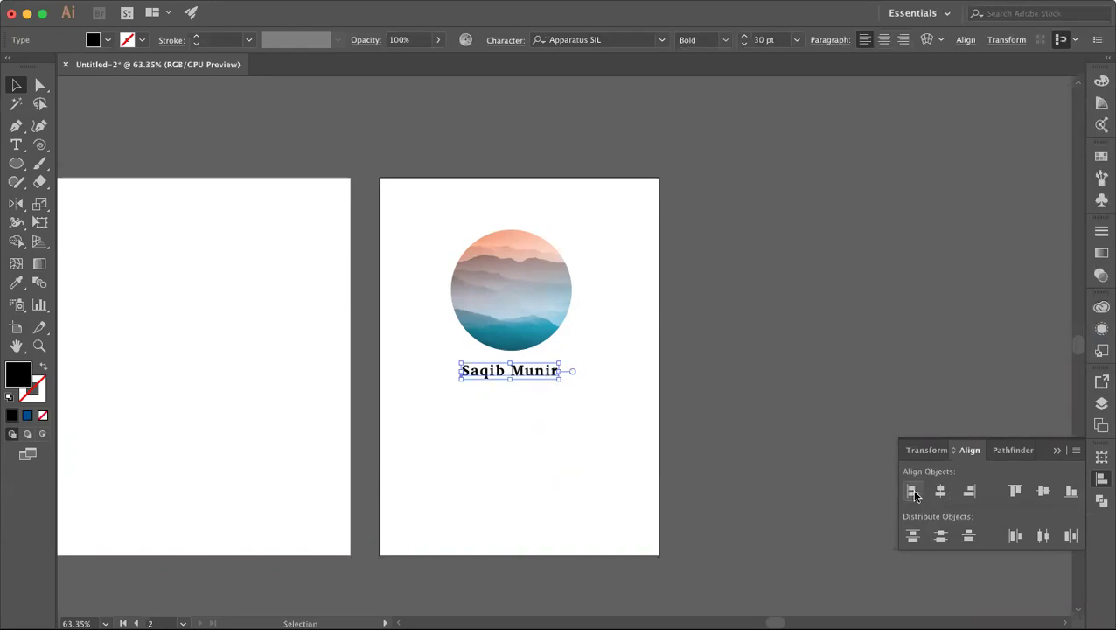
# Step: Select the circle and name text, then try Horizontal Align Left and Center
pyautogui.click(566, 388)
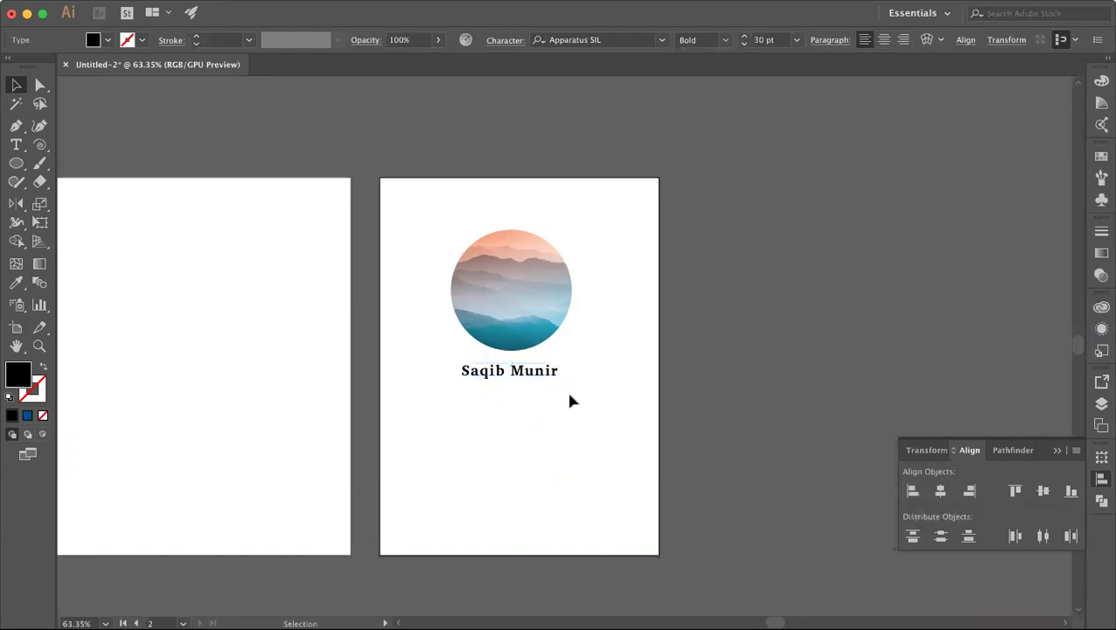
pyautogui.click(544, 378)
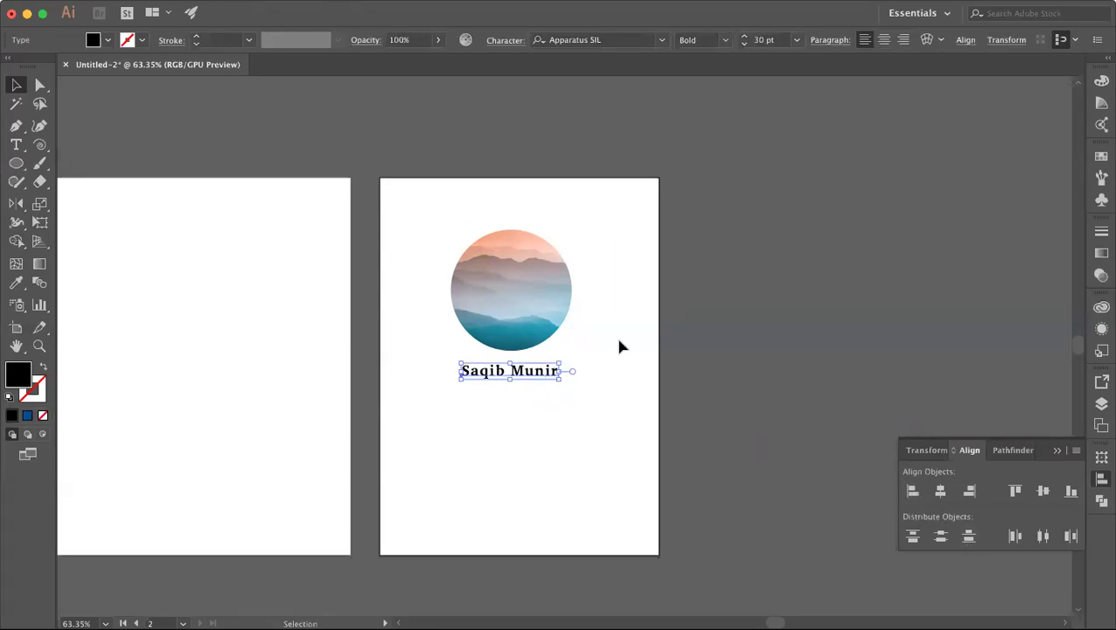
pyautogui.click(528, 313)
pyautogui.keyDown('shift'); pyautogui.click(540, 370); pyautogui.keyUp('shift')
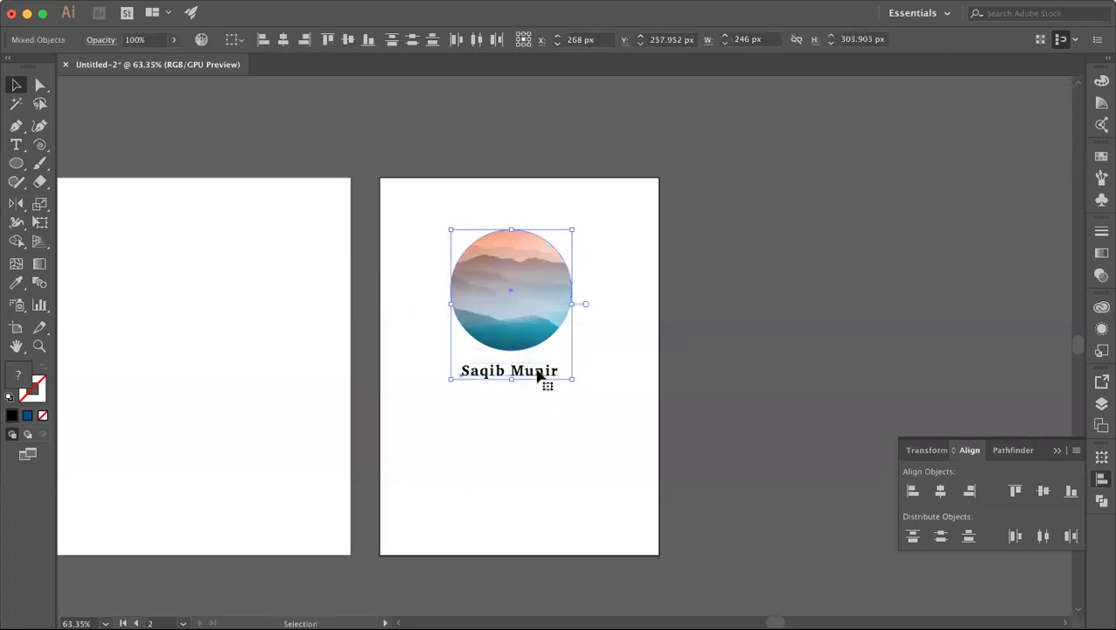
pyautogui.click(912, 492)
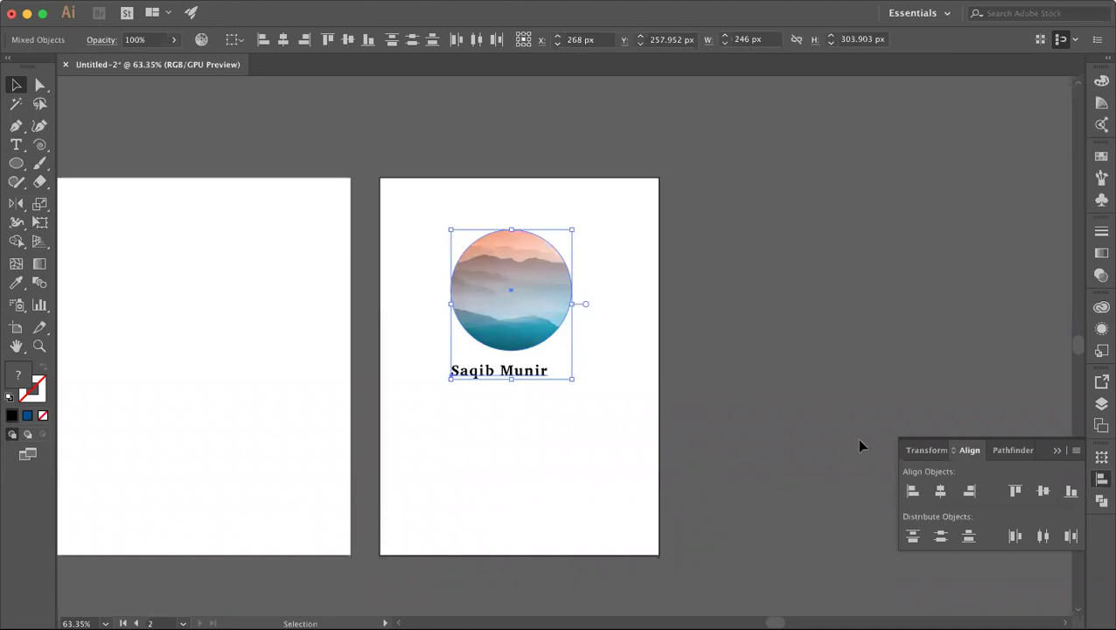
pyautogui.click(940, 492)
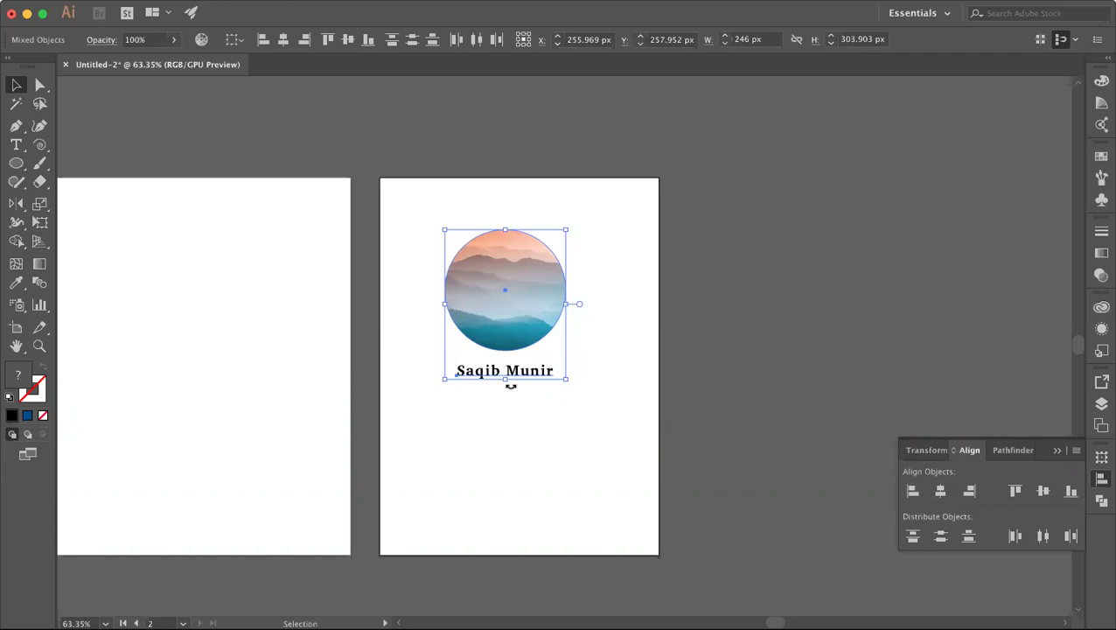
# Step: Right-align the name text with the circle's right edge
pyautogui.click(582, 451)
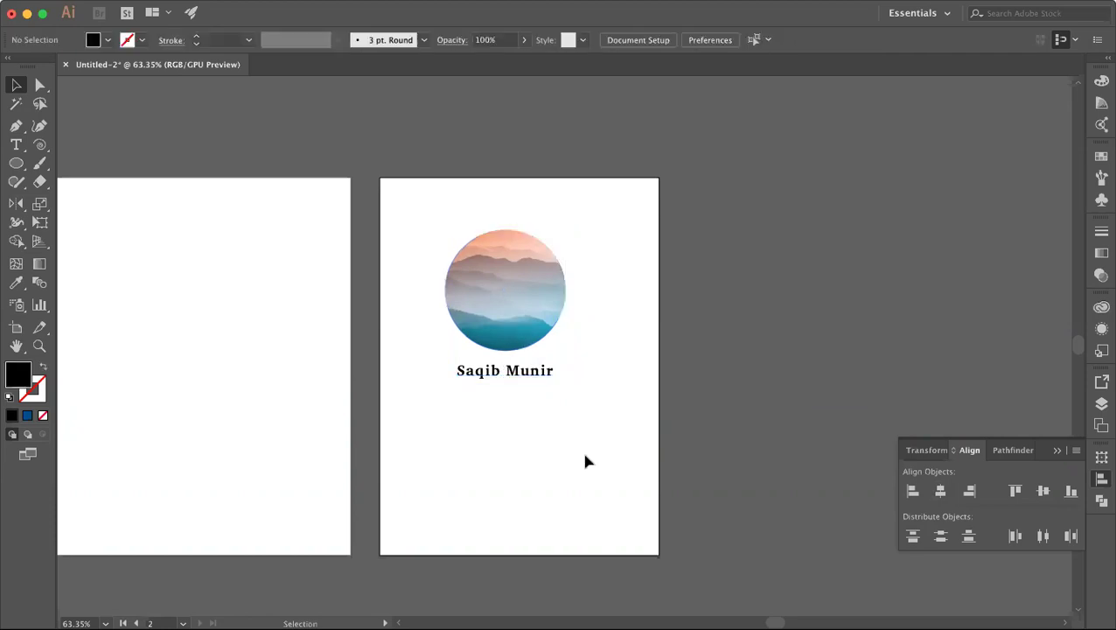
pyautogui.click(506, 366)
pyautogui.keyDown('shift'); pyautogui.click(506, 350); pyautogui.keyUp('shift')
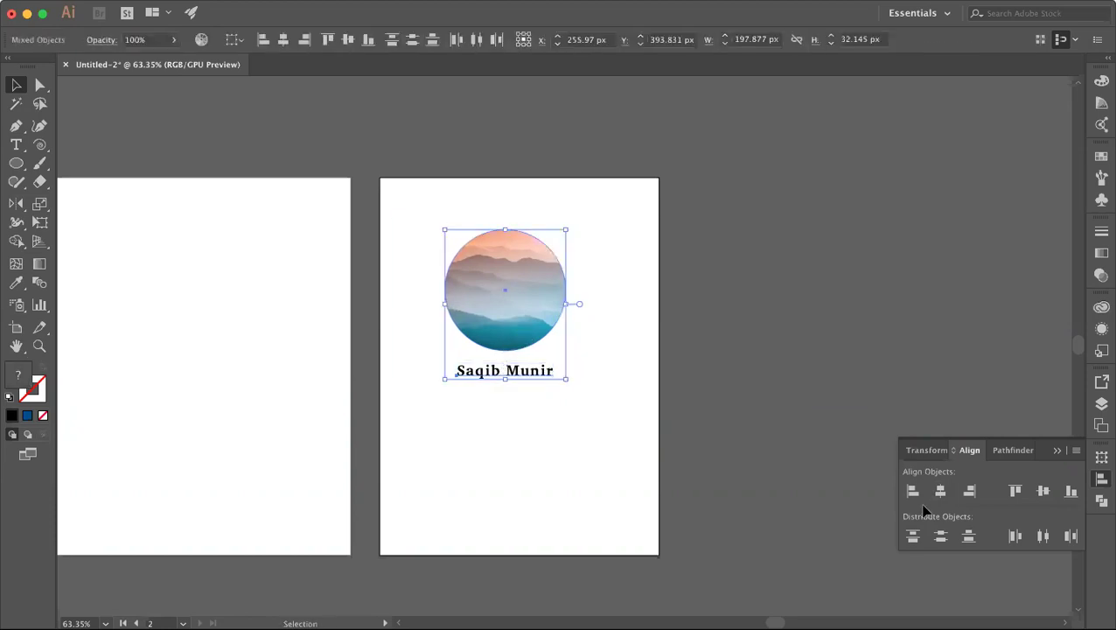
pyautogui.click(970, 491)
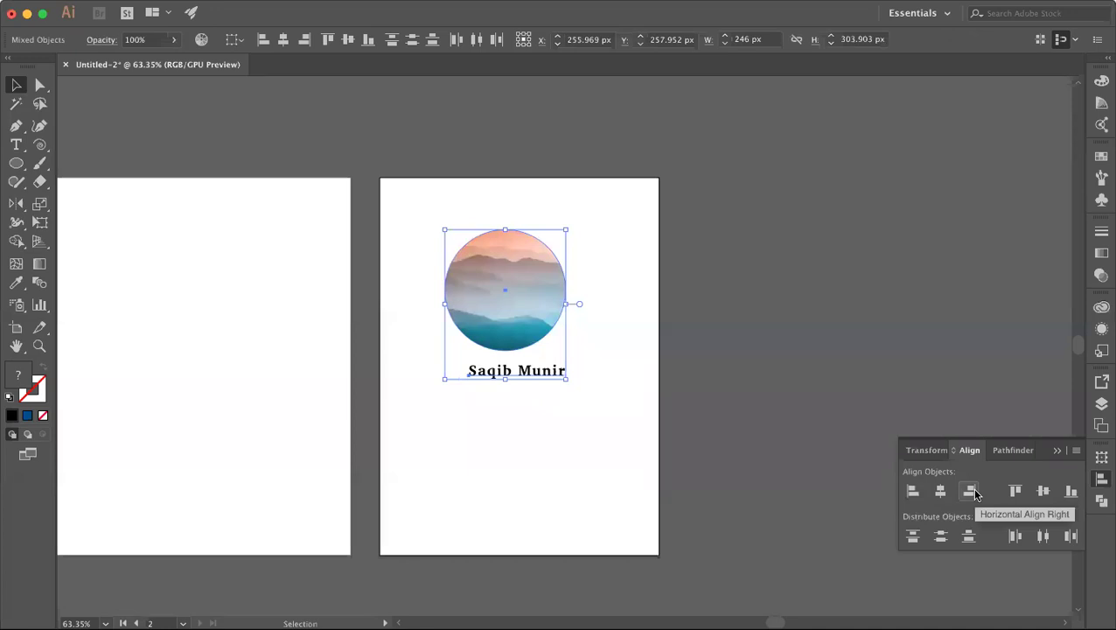
pyautogui.click(661, 482)
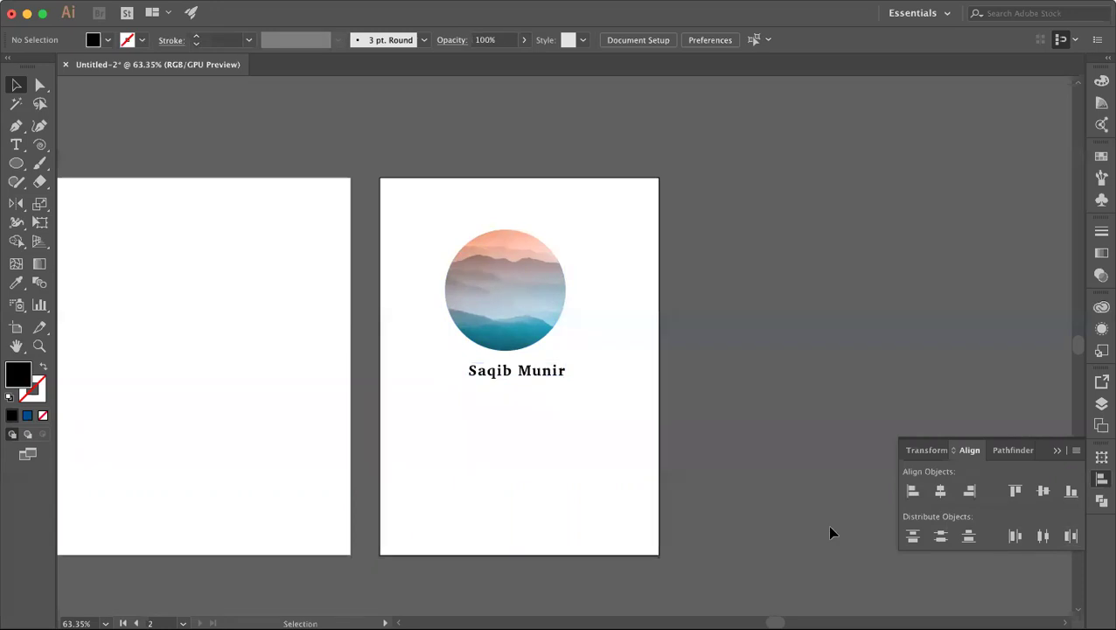
# Step: Make two copies of the name below it and space the three lines evenly vertically
pyautogui.click(538, 377)
pyautogui.click(538, 392)
pyautogui.click(542, 375)
pyautogui.moveTo(543, 374); pyautogui.dragTo(543, 441)
pyautogui.click(577, 423)
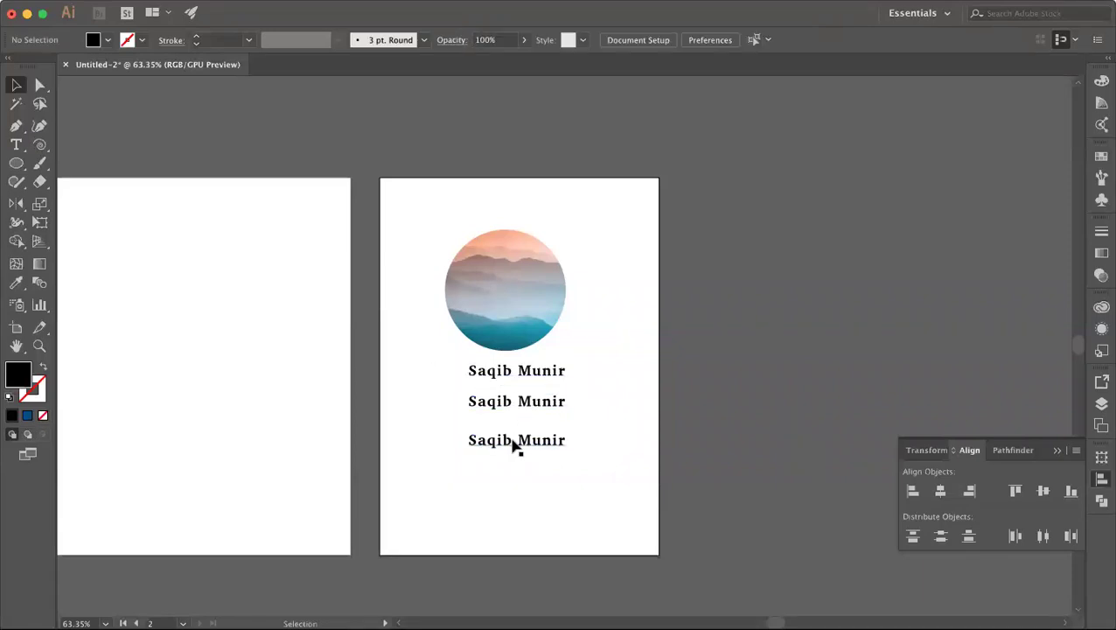
pyautogui.moveTo(451, 360); pyautogui.dragTo(549, 473)
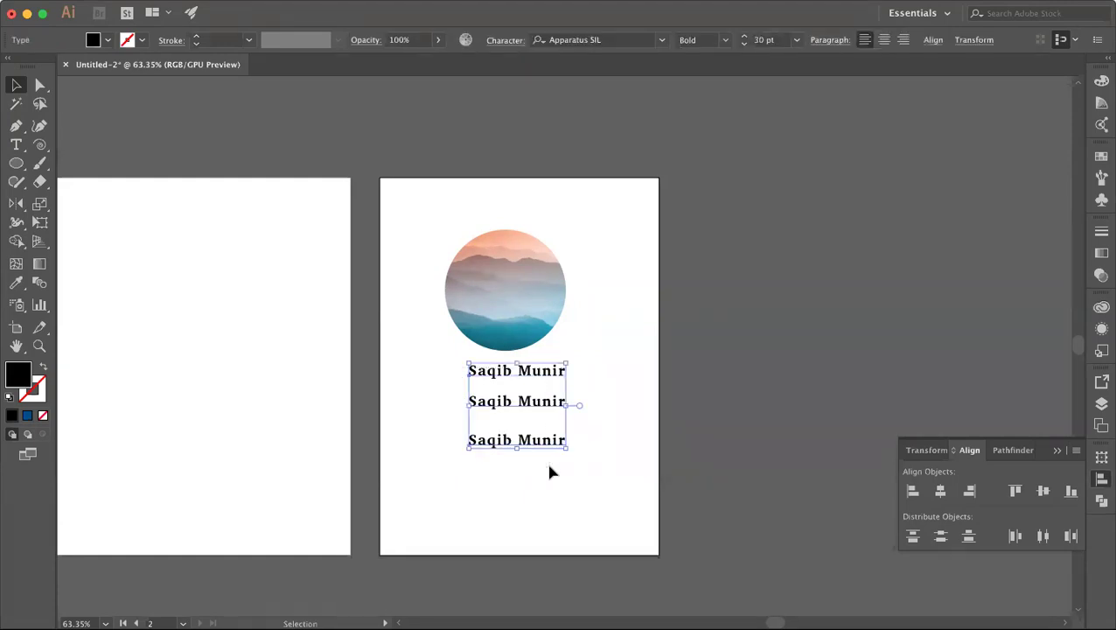
pyautogui.click(939, 536)
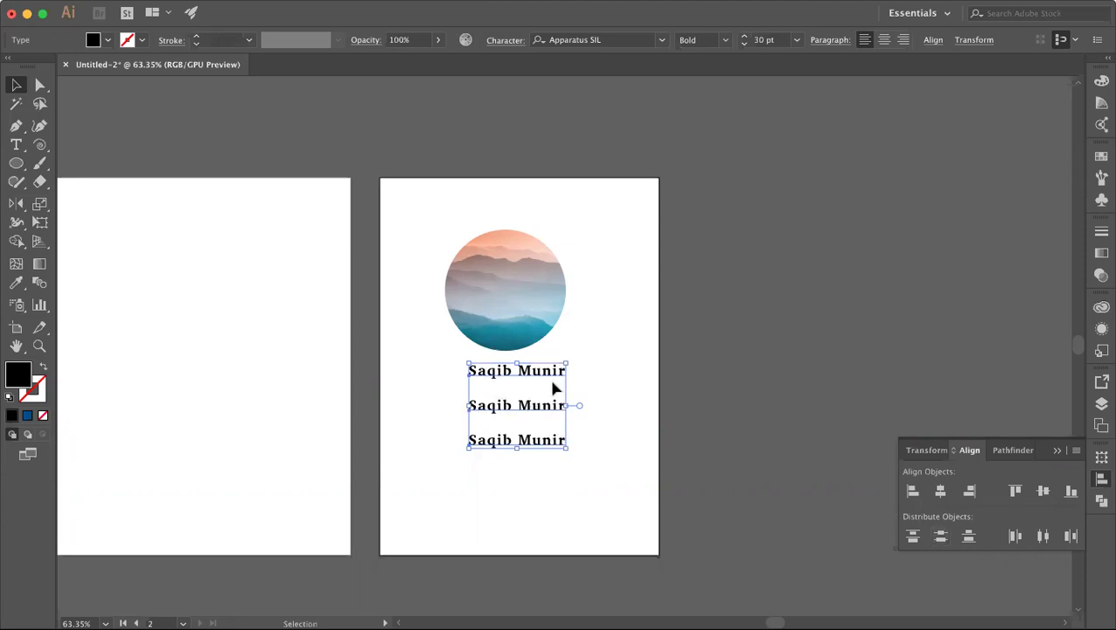
pyautogui.click(620, 420)
# Step: Copy the name sideways and distribute the three names evenly horizontally
pyautogui.moveTo(528, 377); pyautogui.dragTo(485, 374)
pyautogui.moveTo(633, 378); pyautogui.dragTo(675, 364)
pyautogui.keyDown('shift'); pyautogui.click(605, 381); pyautogui.keyUp('shift')
pyautogui.keyDown('shift'); pyautogui.click(459, 372); pyautogui.keyUp('shift')
pyautogui.click(1041, 536)
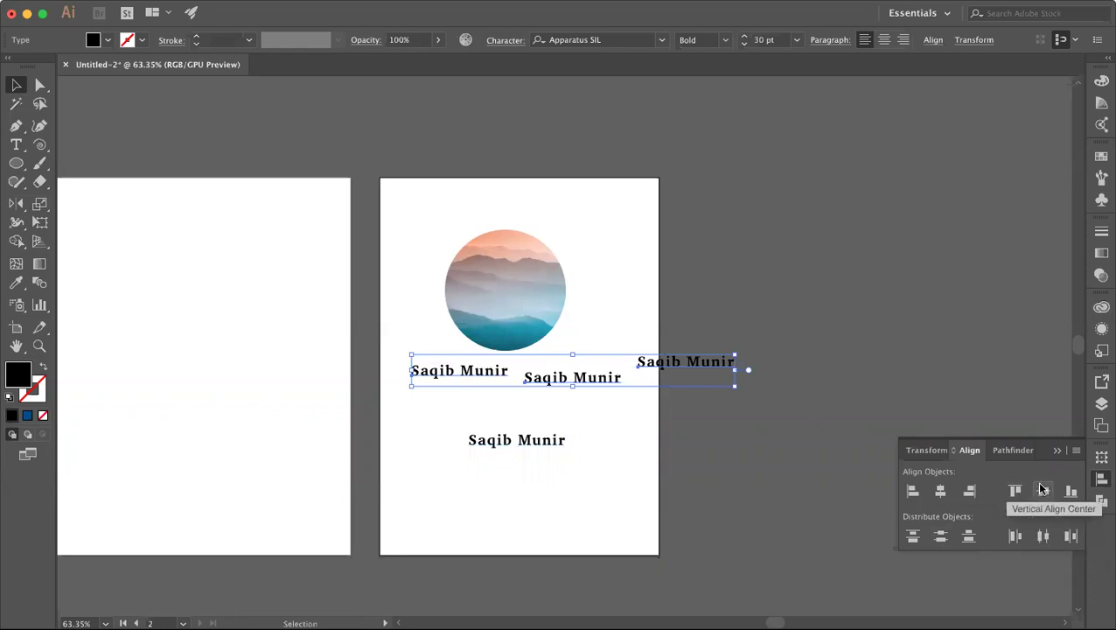
# Step: Align the names on one baseline, stack them left-aligned, and move them under the circle
pyautogui.click(1043, 491)
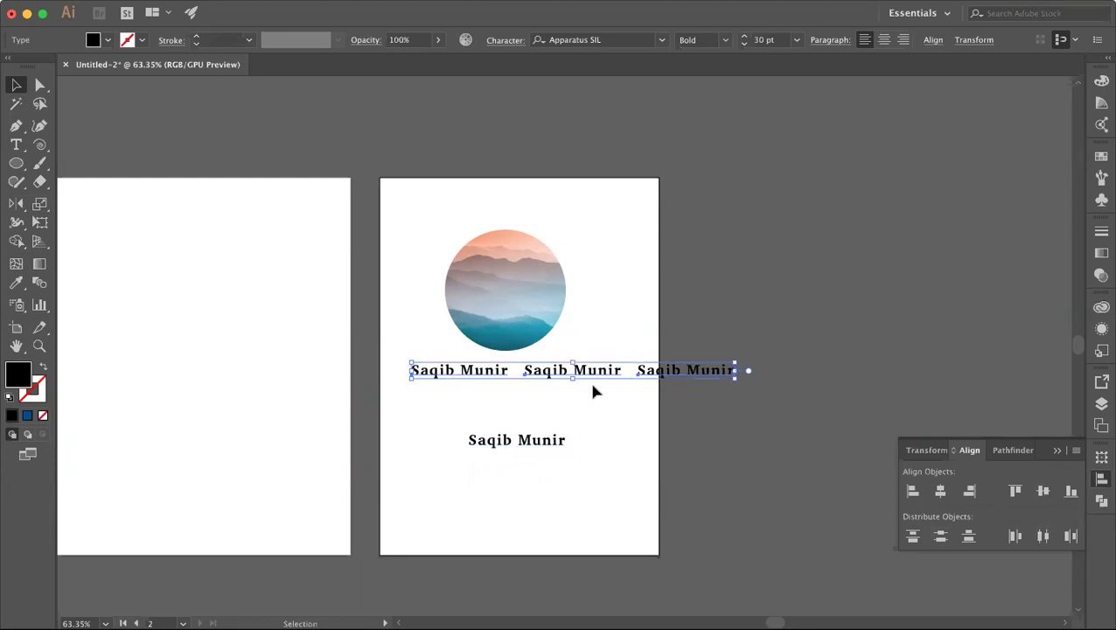
pyautogui.click(912, 491)
pyautogui.moveTo(468, 383); pyautogui.dragTo(510, 384)
pyautogui.click(491, 437)
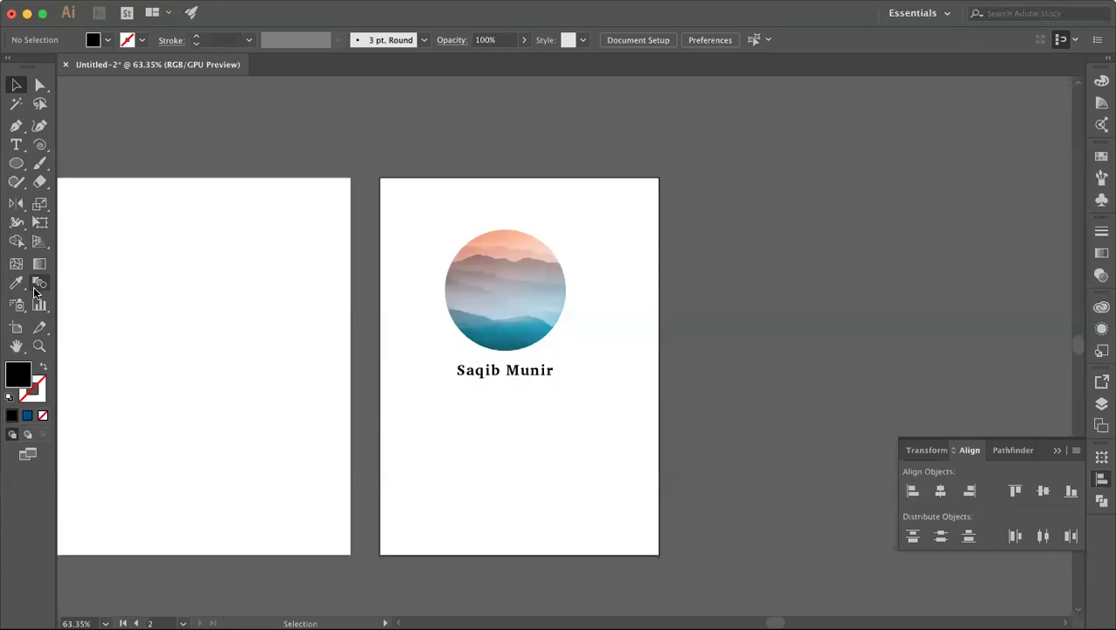
# Step: Draw a black circle below the name and duplicate it overlapping to the right
pyautogui.click(17, 165)
pyautogui.press('v')
pyautogui.click(17, 163)
pyautogui.moveTo(455, 436); pyautogui.dragTo(498, 474)
pyautogui.click(14, 84)
pyautogui.click(505, 434)
pyautogui.click(461, 445)
pyautogui.click(507, 446)
pyautogui.keyDown('alt'); pyautogui.moveTo(485, 444); pyautogui.dragTo(537, 443); pyautogui.keyUp('alt')
pyautogui.click(601, 432)
# Step: Merge the two overlapping black circles into one shape with the Shape Builder
pyautogui.click(446, 430)
pyautogui.keyDown('shift'); pyautogui.click(516, 438); pyautogui.keyUp('shift')
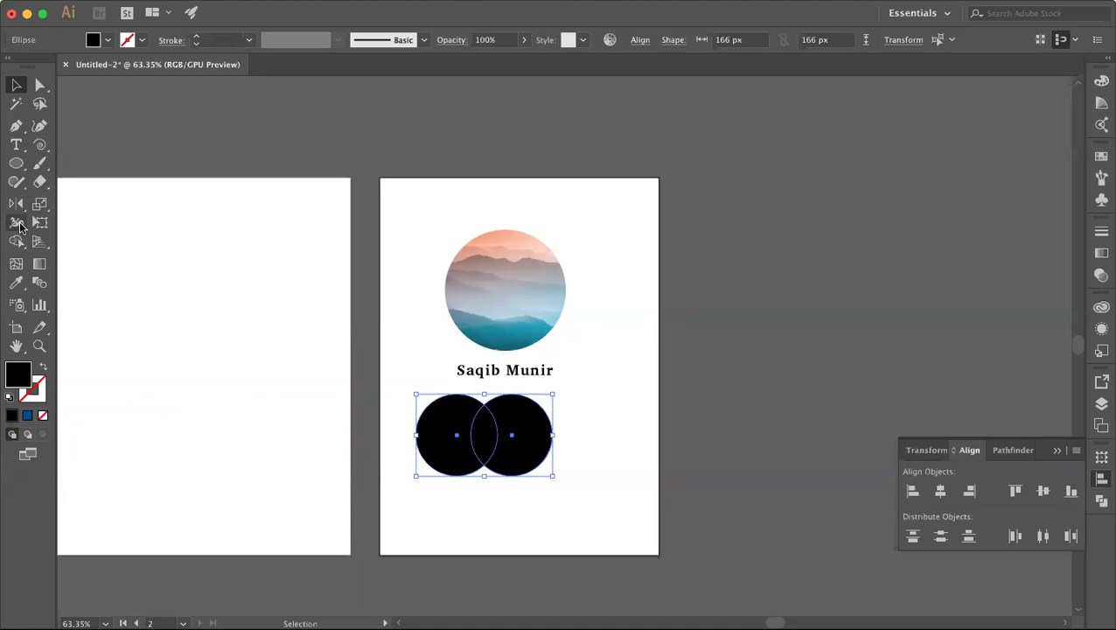
pyautogui.click(16, 240)
pyautogui.moveTo(489, 432)
pyautogui.mouseDown()
pyautogui.moveTo(438, 416)
pyautogui.moveTo(525, 421)
pyautogui.mouseUp()
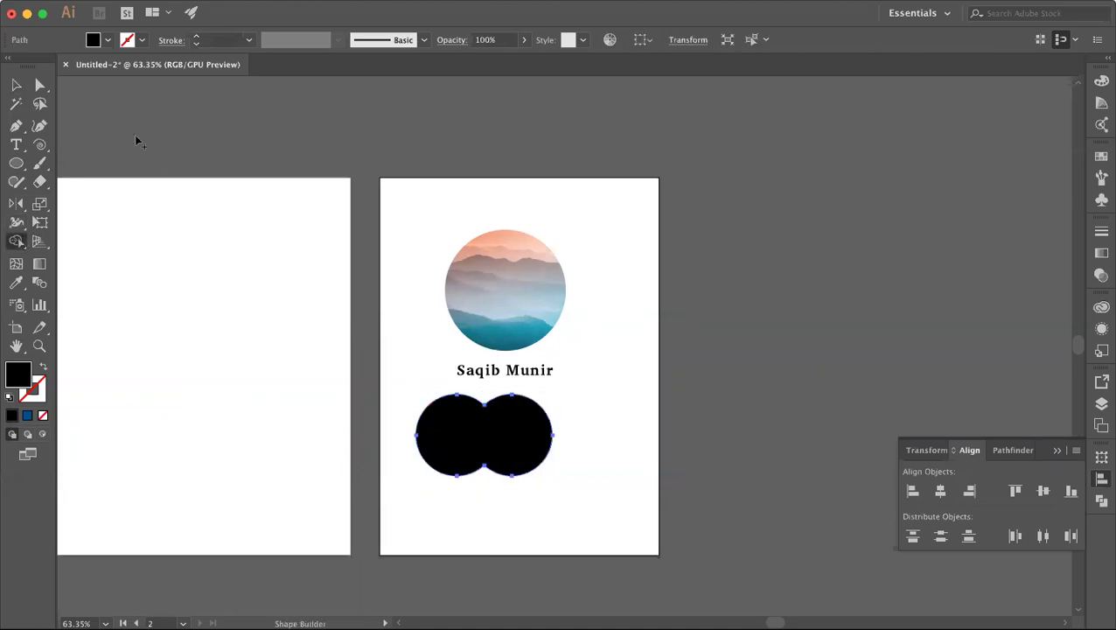
pyautogui.click(21, 86)
pyautogui.click(374, 321)
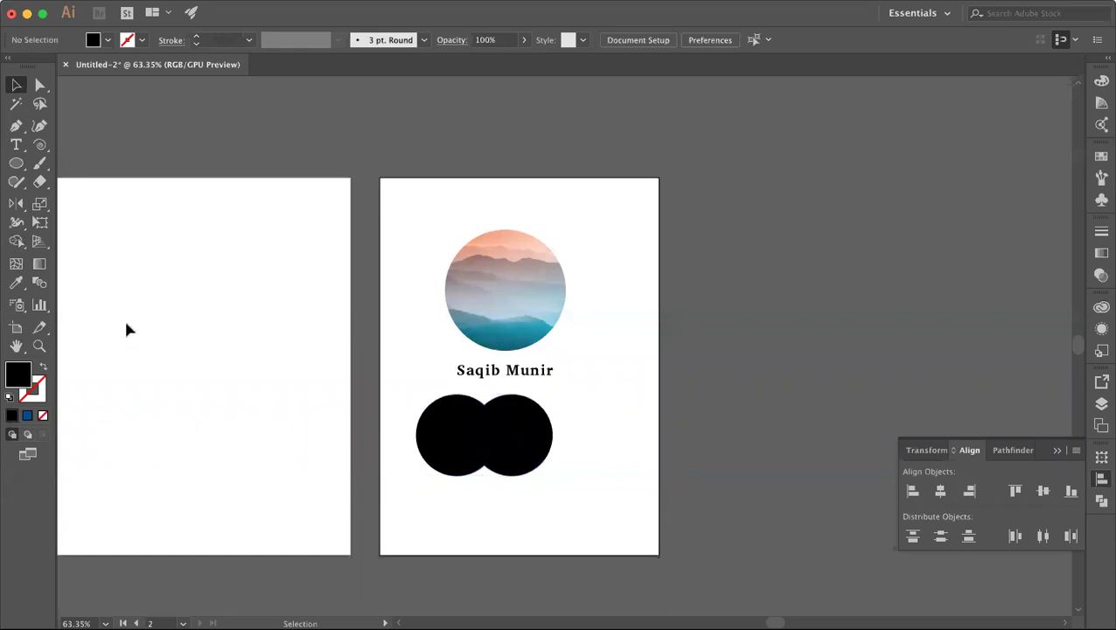
# Step: Draw a small 50 px circle over the left black circle
pyautogui.click(15, 163)
pyautogui.moveTo(448, 433)
pyautogui.mouseDown()
pyautogui.moveTo(464, 446)
pyautogui.moveTo(459, 435)
pyautogui.mouseUp()
pyautogui.click(15, 84)
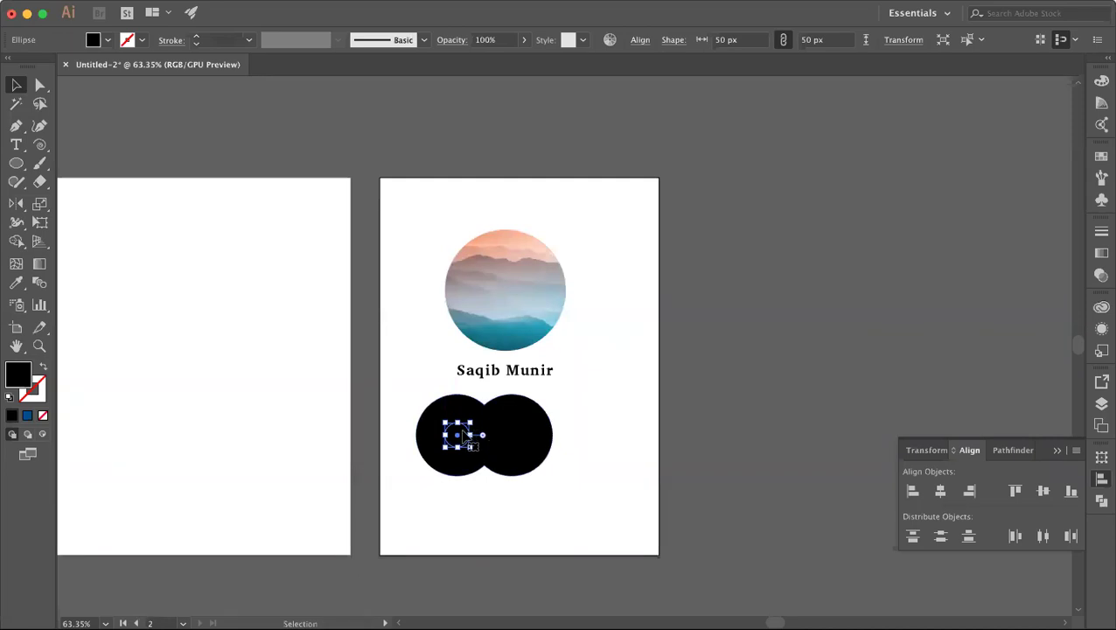
# Step: Move the small circle aside and copy the merged circle pair straight below the originals
pyautogui.moveTo(463, 436); pyautogui.dragTo(485, 473)
pyautogui.press('super+shift+a')
pyautogui.click(496, 459)
pyautogui.press('super+shift+a')
pyautogui.click(514, 461)
pyautogui.moveTo(514, 461); pyautogui.dragTo(518, 516)
pyautogui.click(602, 477)
# Step: Merge all four black circles into one four-lobed shape with the Shape Builder
pyautogui.moveTo(392, 401); pyautogui.dragTo(539, 532)
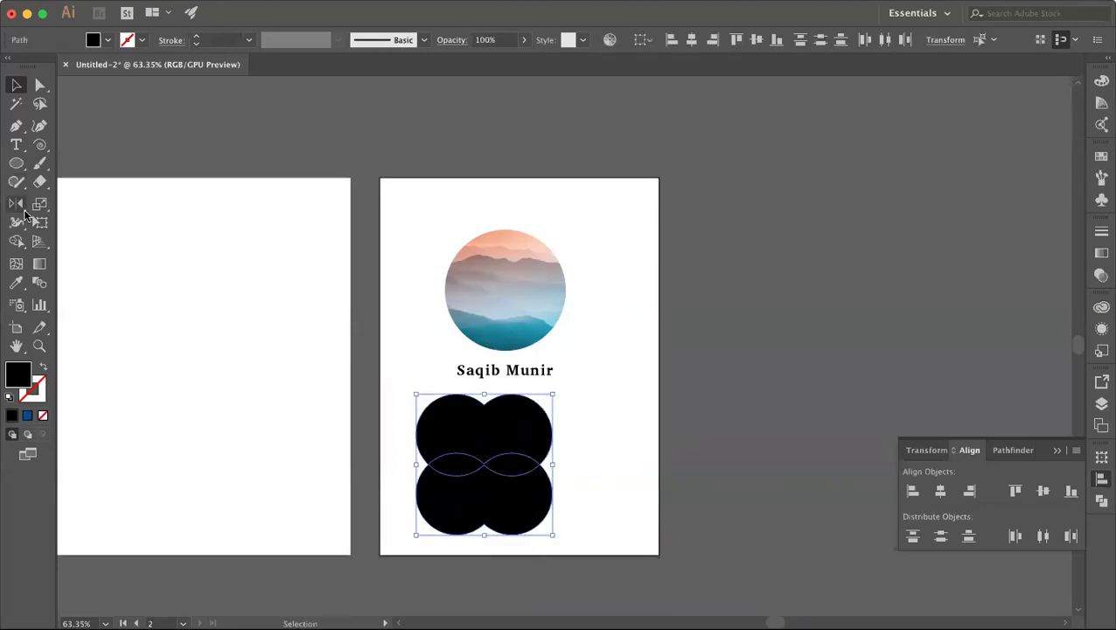
pyautogui.click(16, 240)
pyautogui.moveTo(456, 448)
pyautogui.mouseDown()
pyautogui.moveTo(505, 492)
pyautogui.moveTo(511, 441)
pyautogui.mouseUp()
pyautogui.click(15, 85)
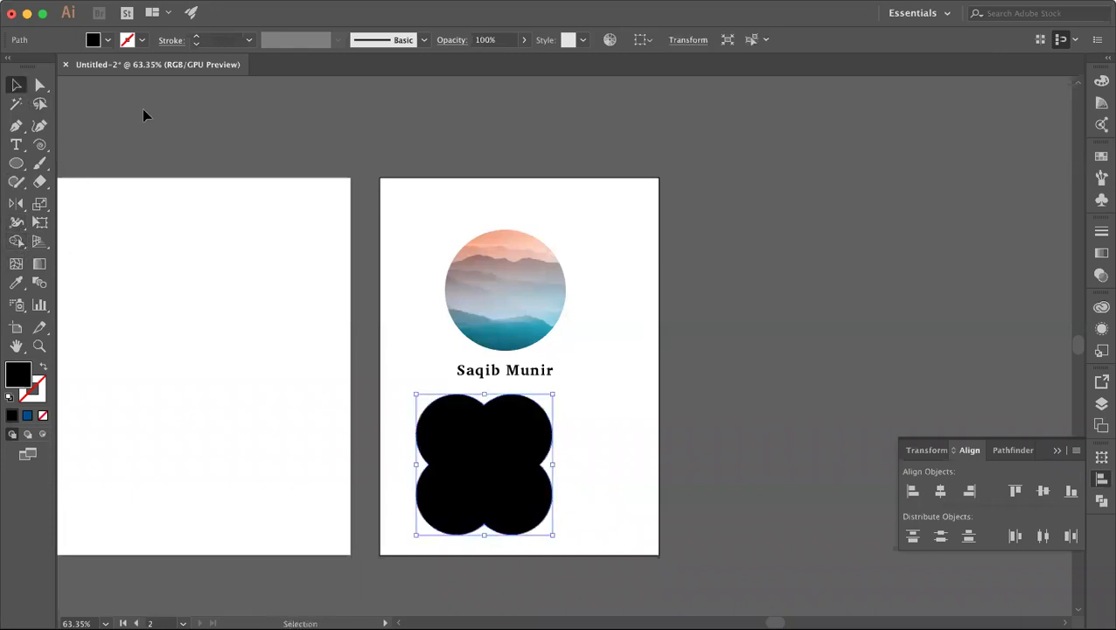
pyautogui.click(596, 413)
pyautogui.click(516, 436)
# Step: Delete the photo circle and name, move the clover to the top, and rotate it 45°
pyautogui.moveTo(414, 259); pyautogui.dragTo(549, 372)
pyautogui.press('Delete')
pyautogui.moveTo(490, 468); pyautogui.dragTo(501, 309)
pyautogui.click(567, 229)
pyautogui.click(557, 253)
pyautogui.moveTo(569, 228); pyautogui.dragTo(605, 289)
pyautogui.click(614, 345)
pyautogui.click(505, 315)
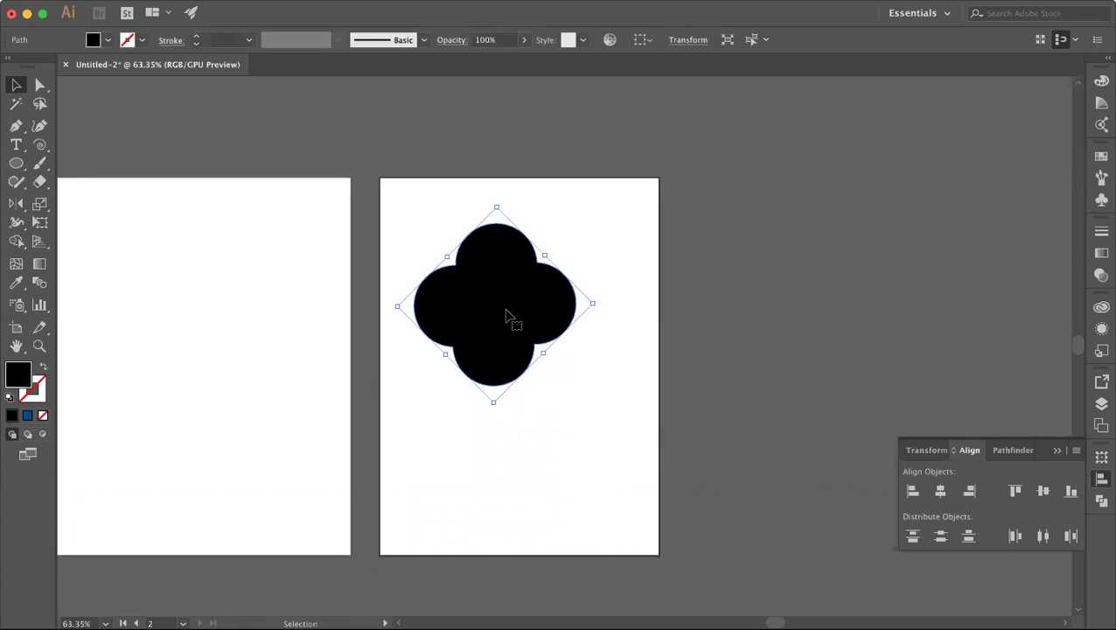
# Step: Browse the Effect > Stylize menu without applying any effect
pyautogui.click(341, 0)
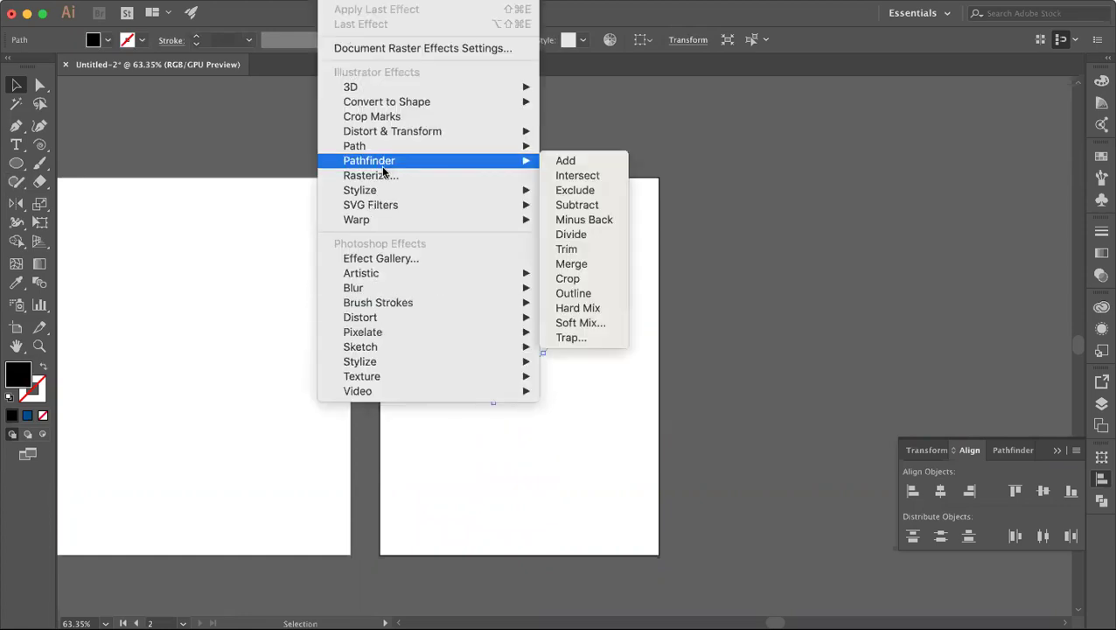
pyautogui.moveTo(380, 189)
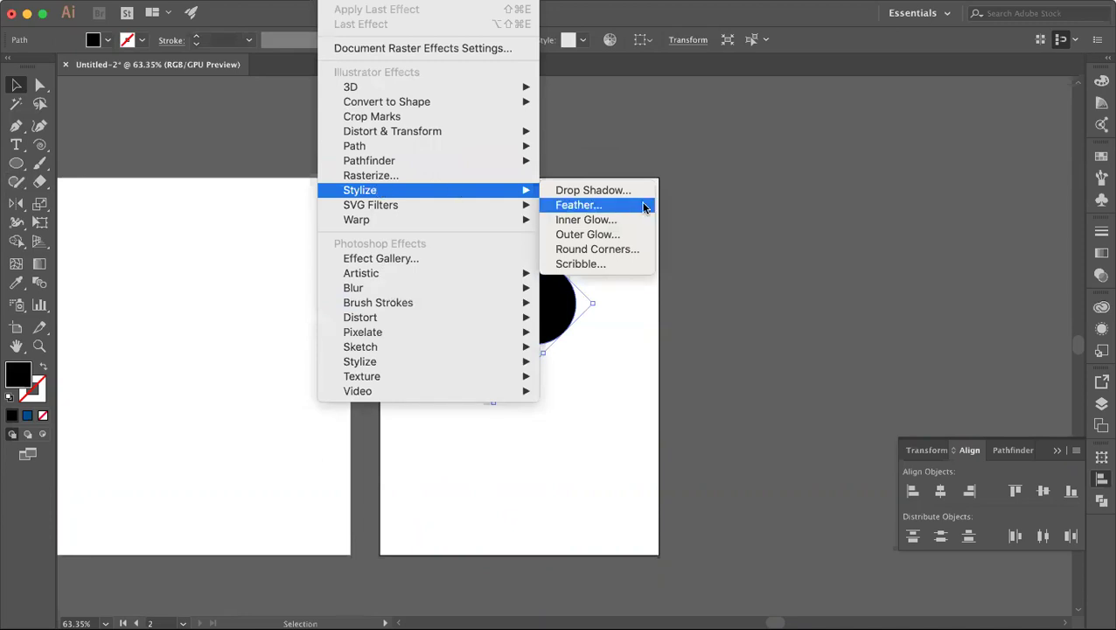
pyautogui.click(602, 442)
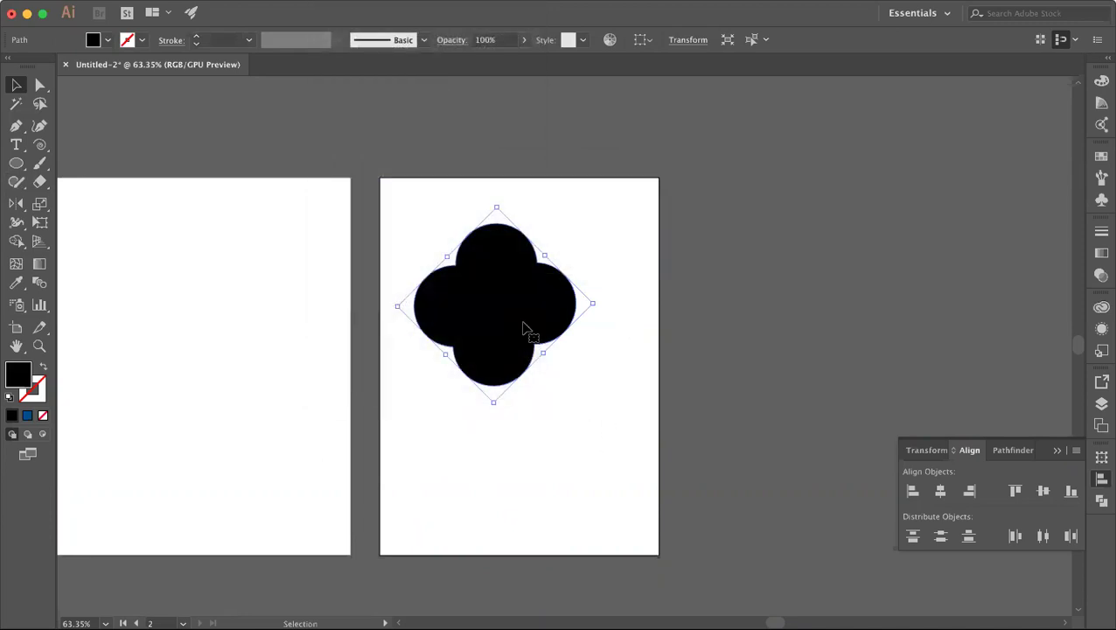
# Step: Duplicate the clover to the right and scale both clovers down
pyautogui.press('super+shift+a')
pyautogui.moveTo(515, 329); pyautogui.dragTo(630, 294)
pyautogui.keyDown('shift'); pyautogui.click(480, 295); pyautogui.keyUp('shift')
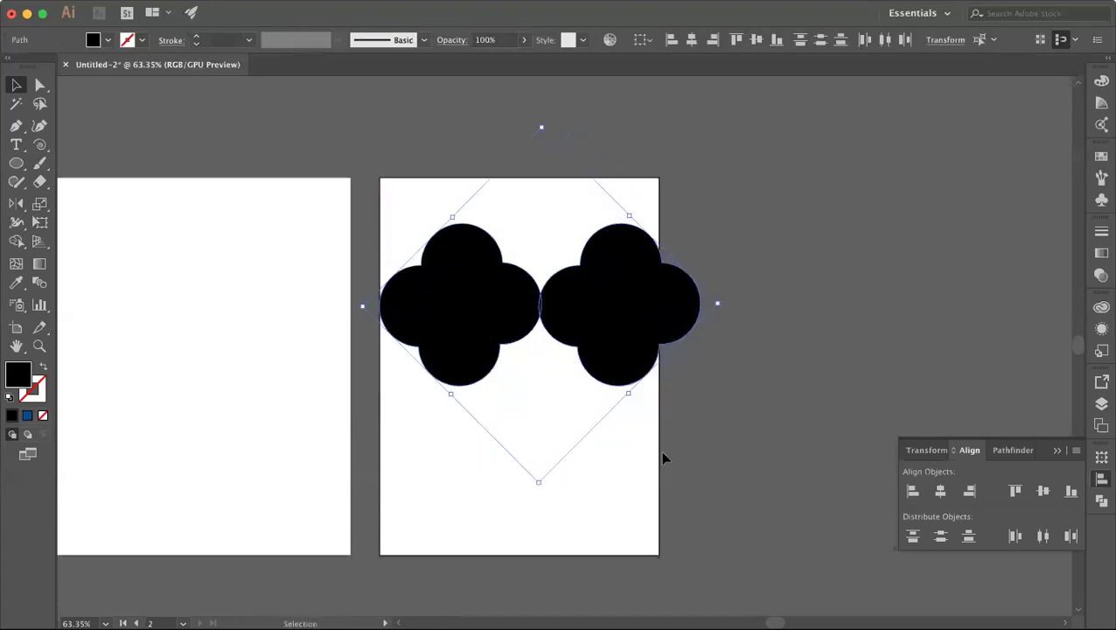
pyautogui.click(660, 449)
pyautogui.click(618, 350)
pyautogui.keyDown('shift'); pyautogui.click(490, 306); pyautogui.keyUp('shift')
pyautogui.moveTo(722, 304); pyautogui.dragTo(653, 303)
# Step: Zoom in and delete the right clover copy, keeping only the left one
pyautogui.click(654, 304)
pyautogui.click(489, 320)
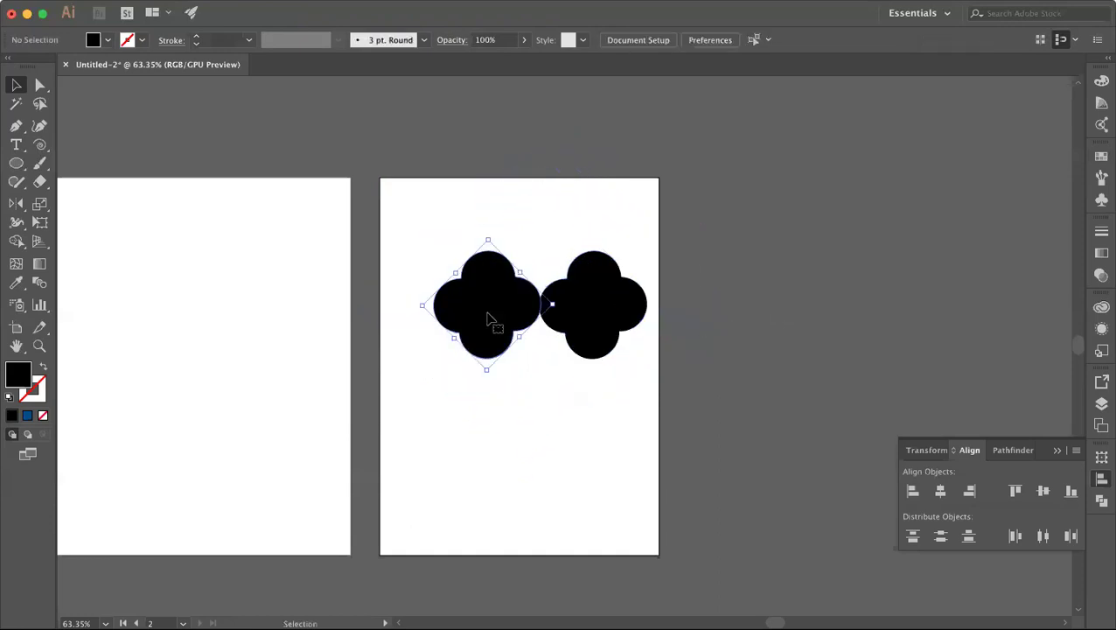
pyautogui.keyDown('shift'); pyautogui.click(604, 319); pyautogui.keyUp('shift')
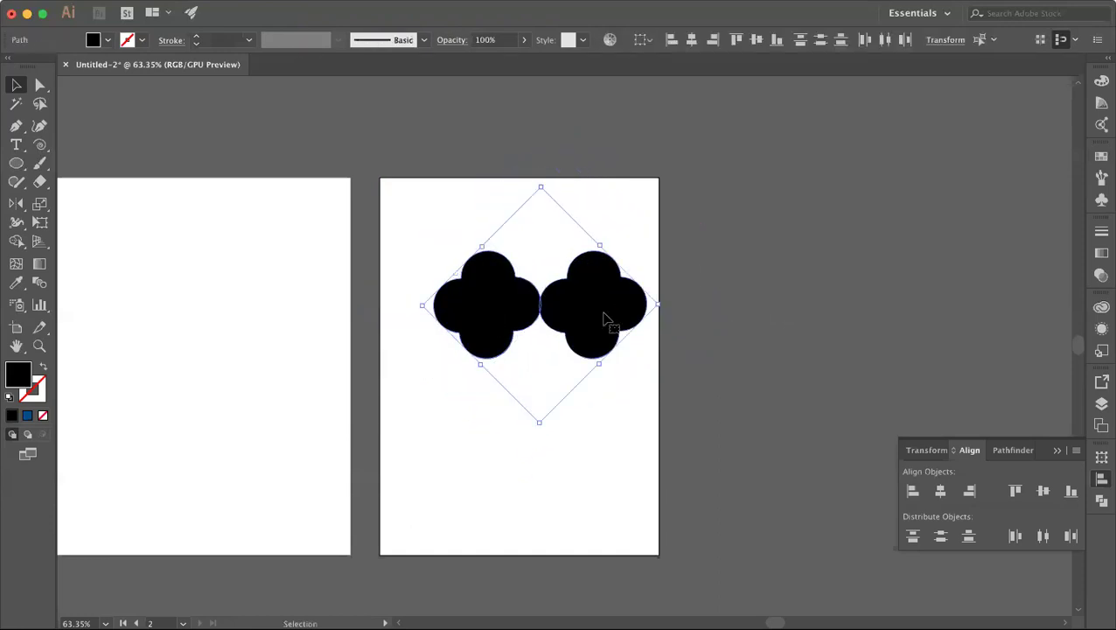
pyautogui.click(511, 505)
pyautogui.moveTo(496, 321); pyautogui.dragTo(499, 319)
pyautogui.scroll(3, 498, 317)
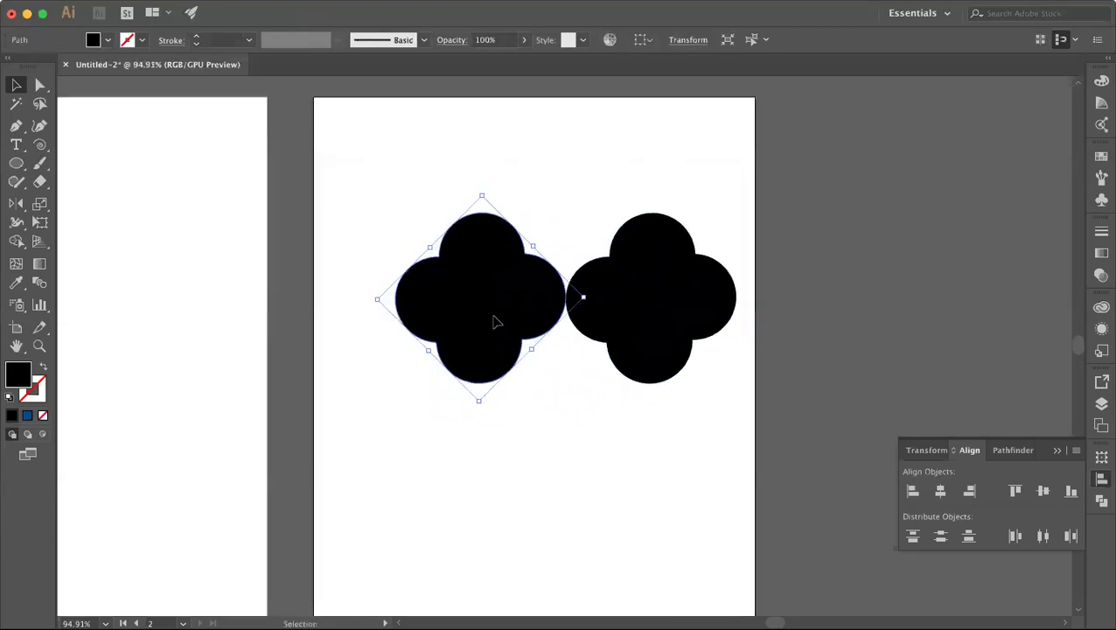
pyautogui.click(624, 411)
pyautogui.click(643, 319)
pyautogui.press('Delete')
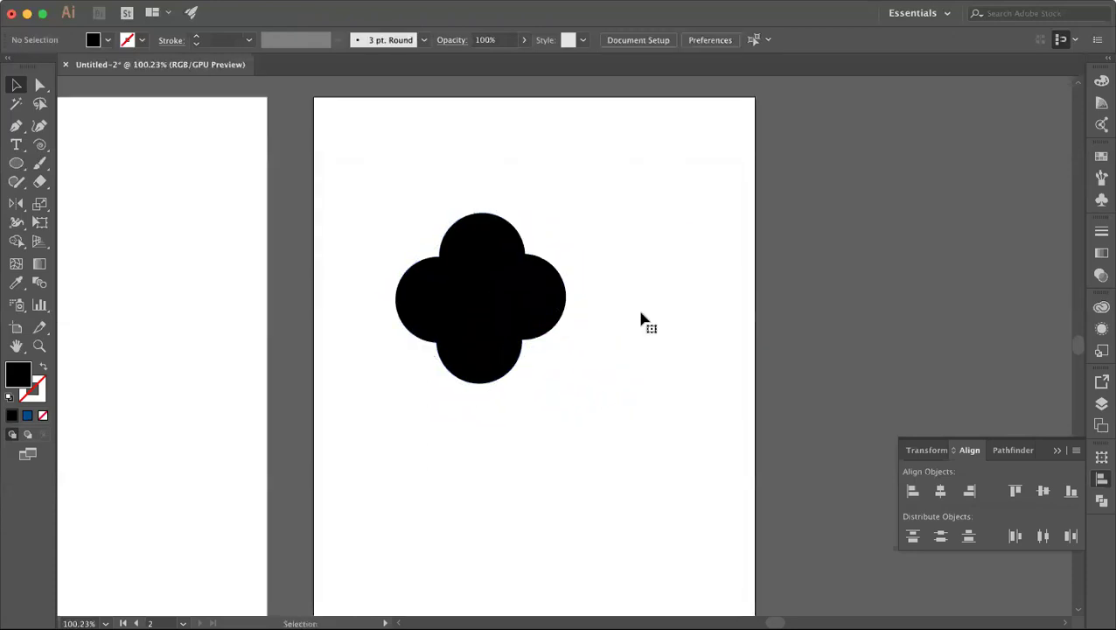
pyautogui.click(509, 312)
pyautogui.click(556, 376)
pyautogui.click(502, 315)
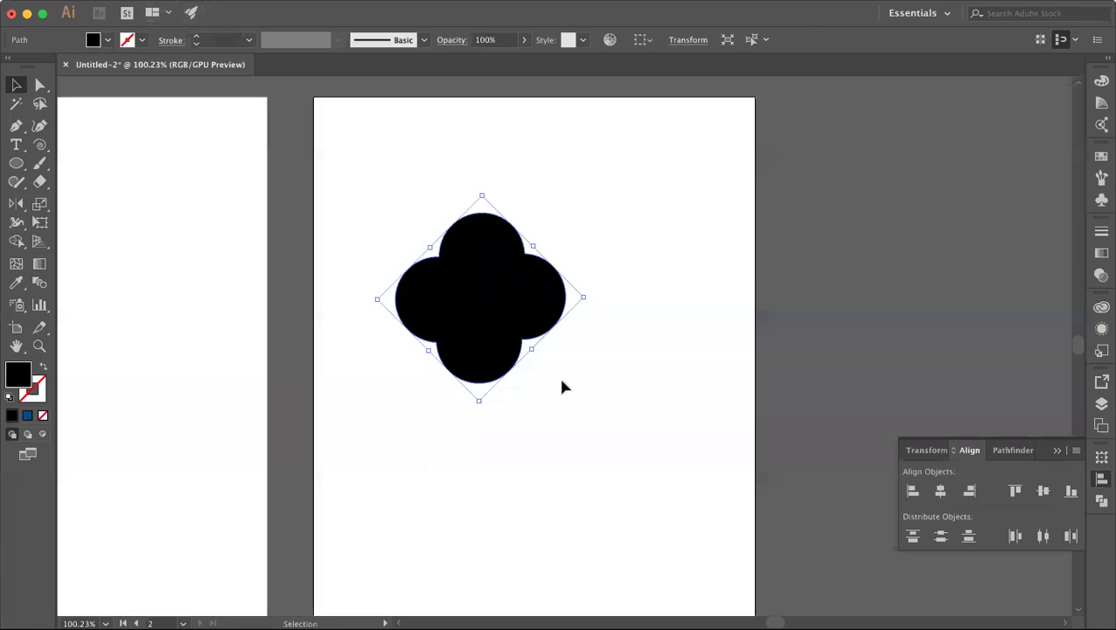
# Step: Copy the clover and use Paste in Place to put a copy over the original
pyautogui.click(188, 11)
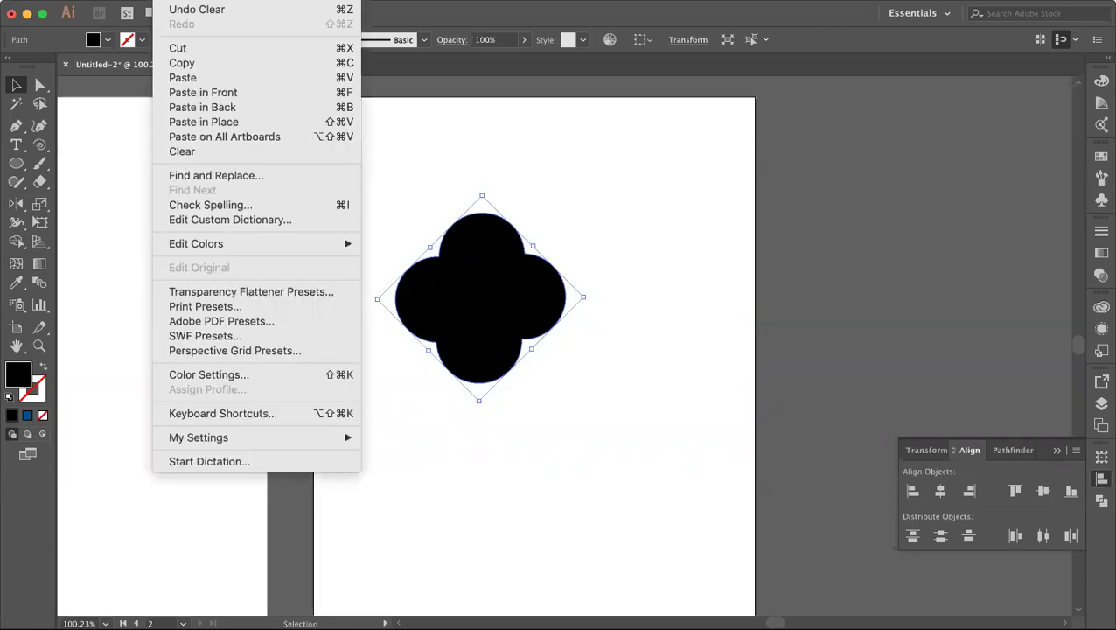
pyautogui.click(182, 63)
pyautogui.click(187, 11)
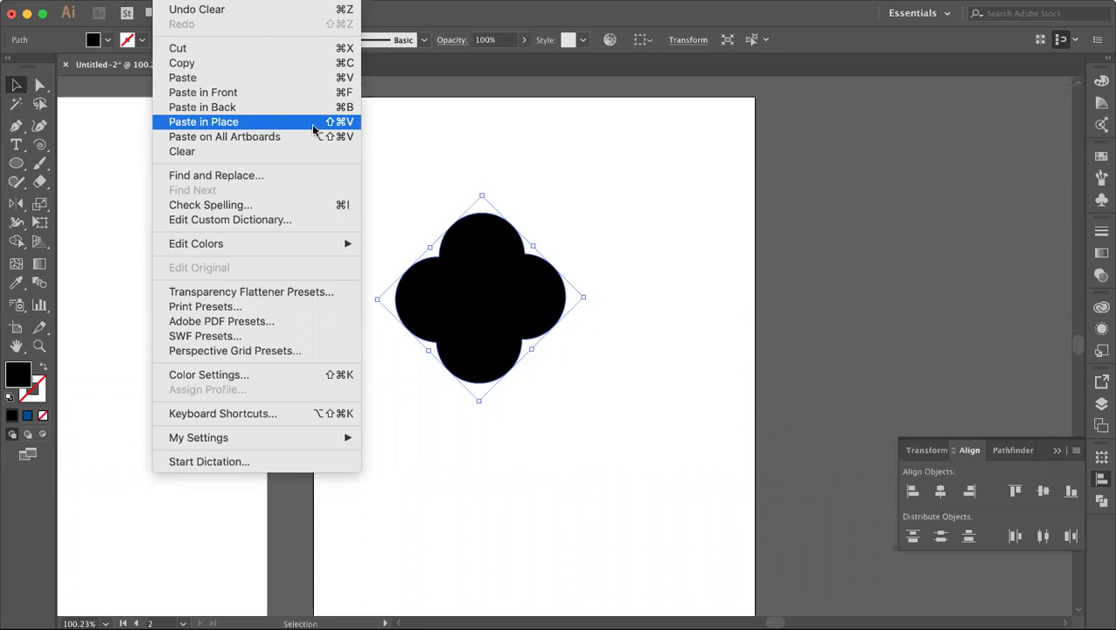
pyautogui.click(255, 124)
pyautogui.click(492, 150)
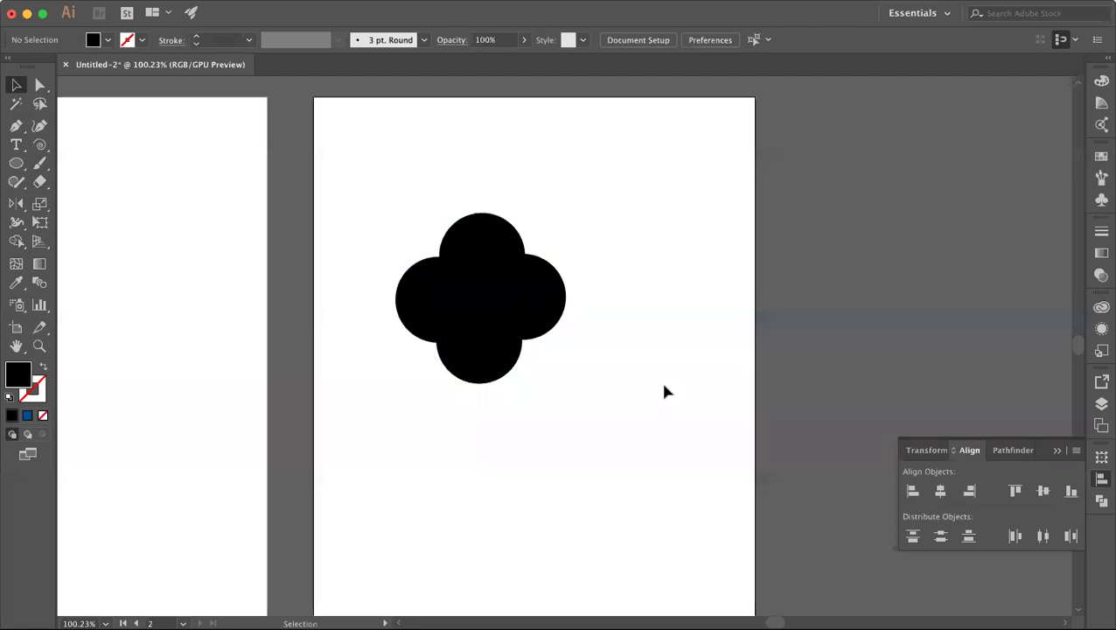
# Step: Drag a clover copy to the right so it touches the original
pyautogui.click(487, 290)
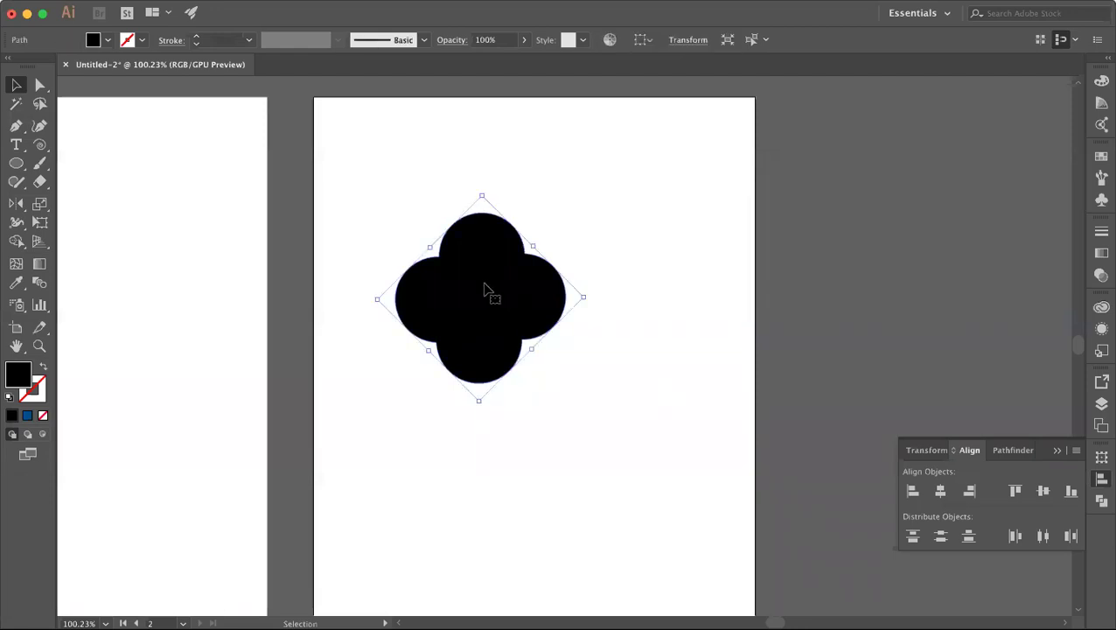
pyautogui.moveTo(486, 290); pyautogui.dragTo(654, 291)
pyautogui.click(576, 430)
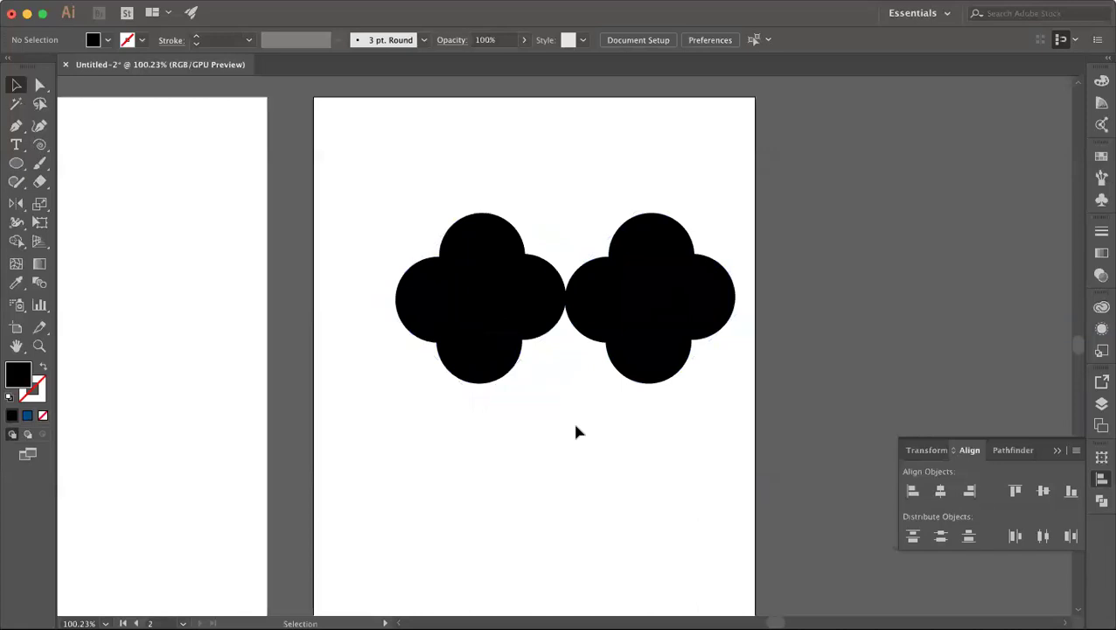
pyautogui.click(663, 312)
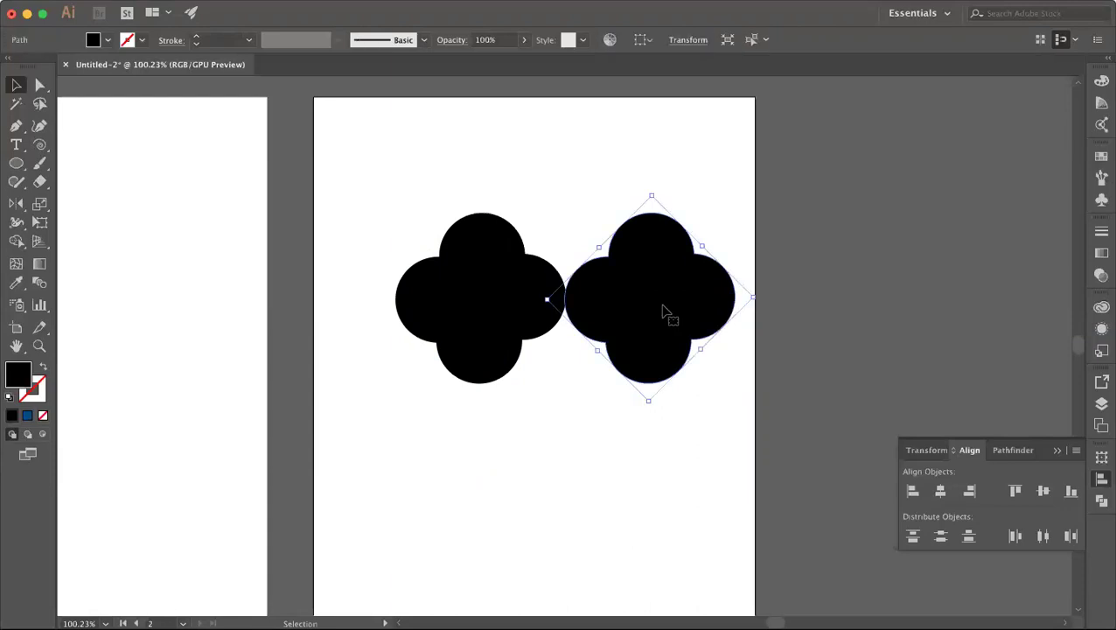
pyautogui.moveTo(663, 311); pyautogui.dragTo(664, 313)
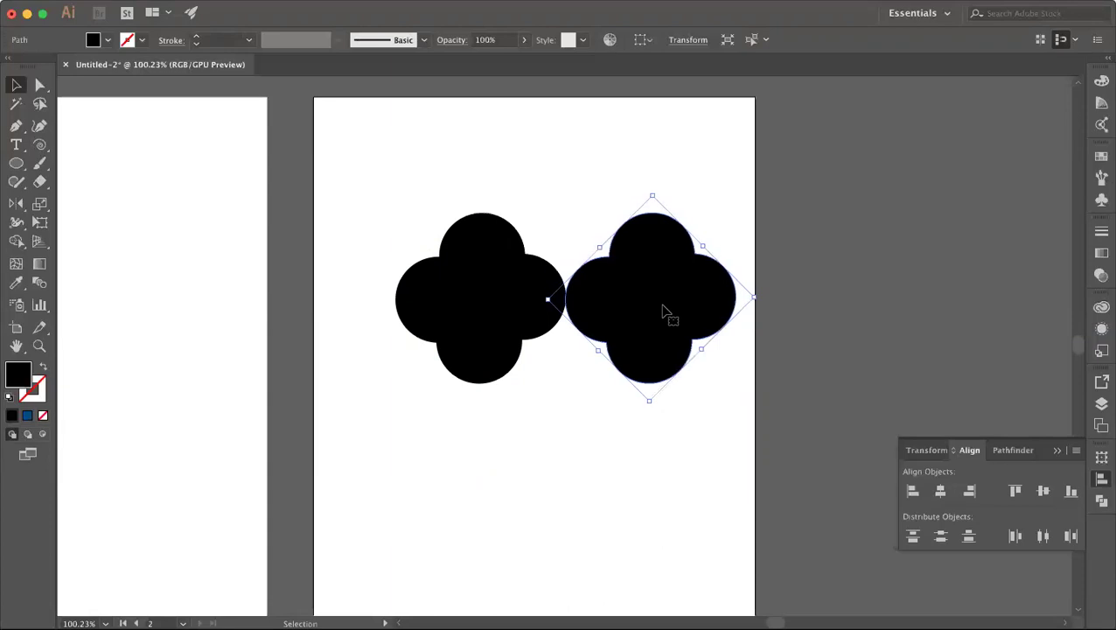
pyautogui.click(577, 187)
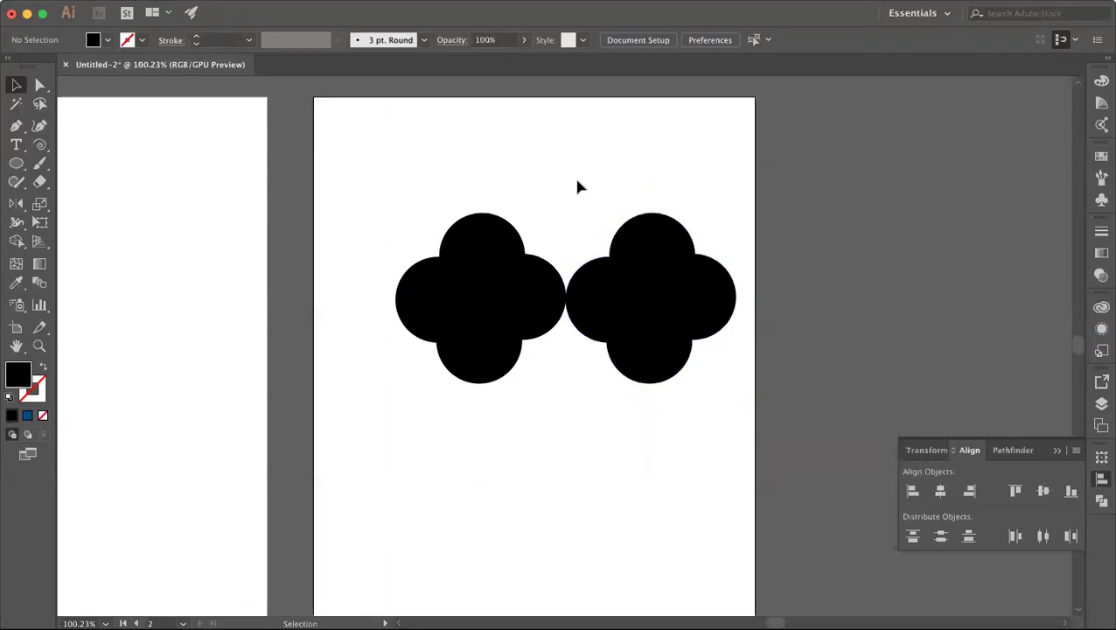
pyautogui.click(637, 252)
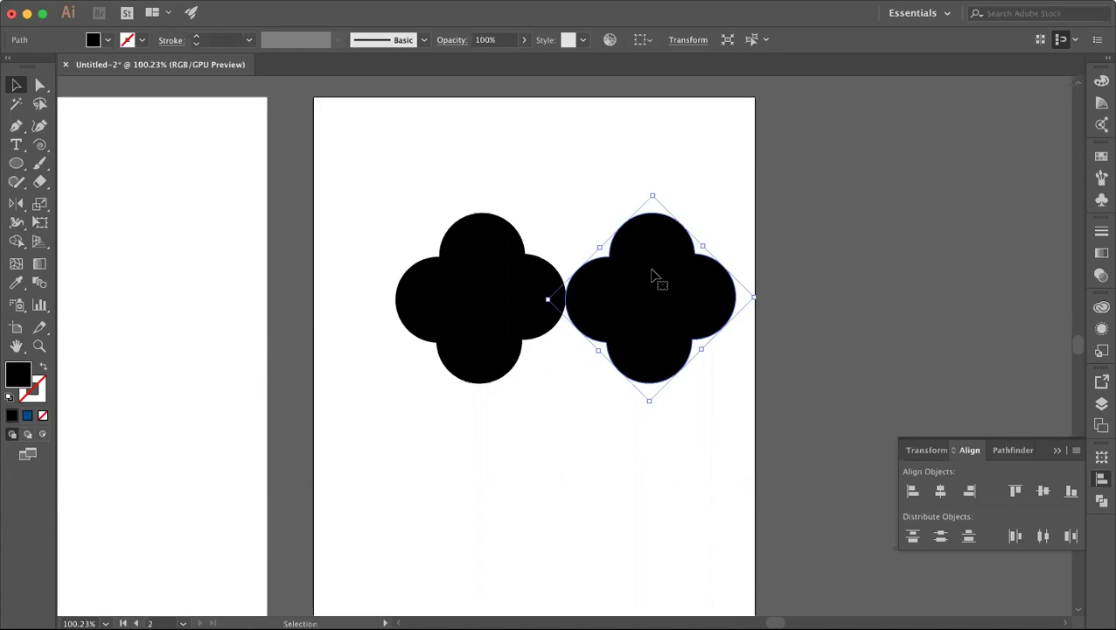
pyautogui.click(569, 394)
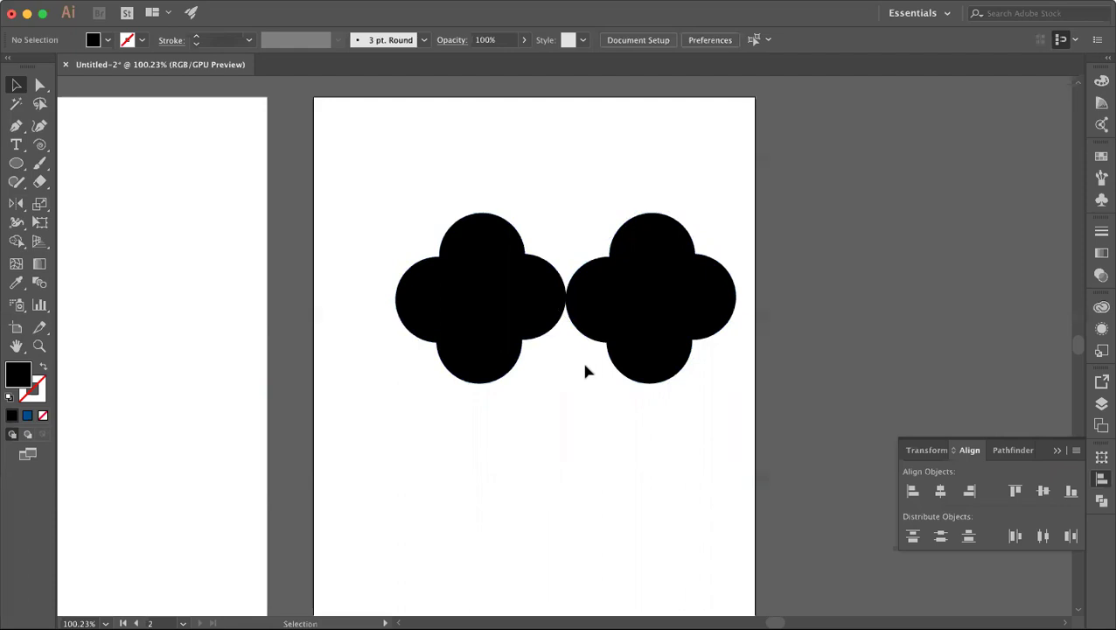
# Step: Create a blend between the left and right clovers with the Blend tool
pyautogui.click(506, 294)
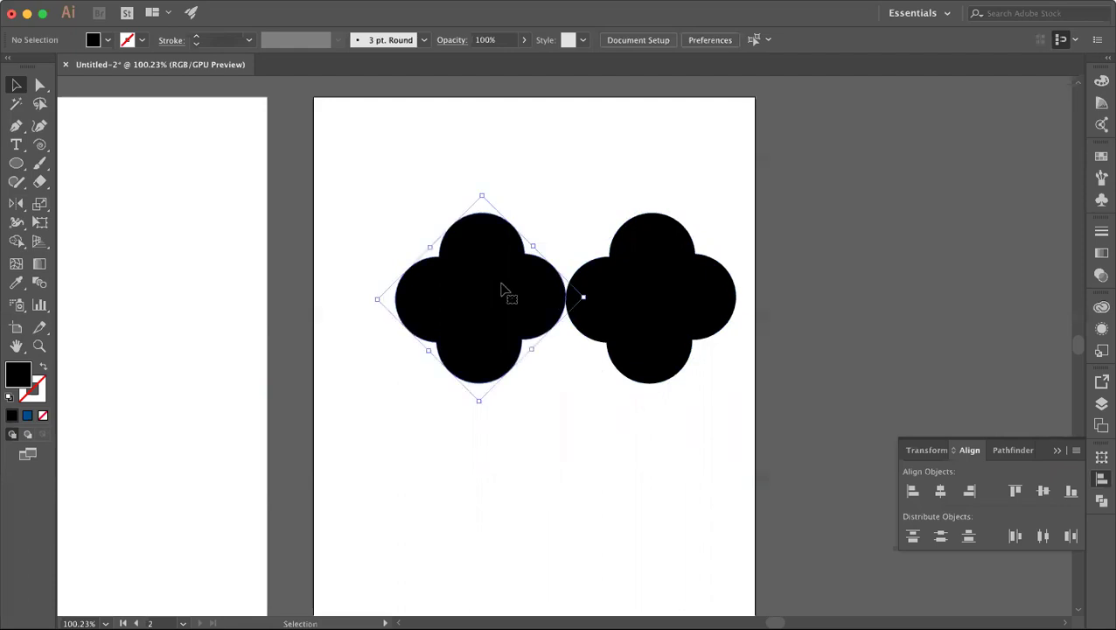
pyautogui.keyDown('shift'); pyautogui.click(660, 282); pyautogui.keyUp('shift')
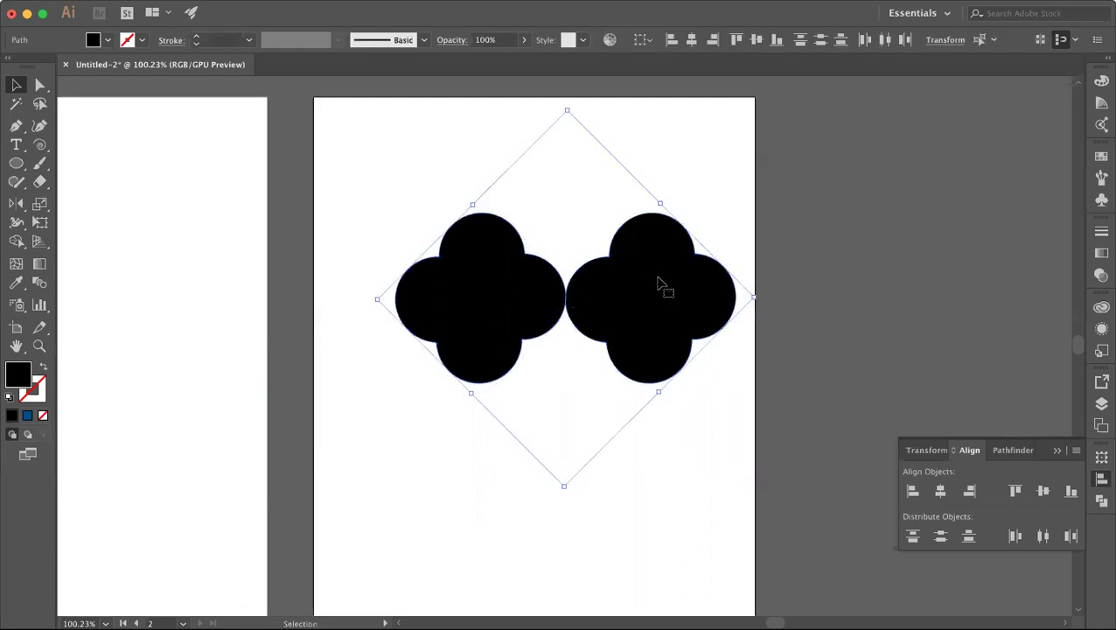
pyautogui.click(39, 281)
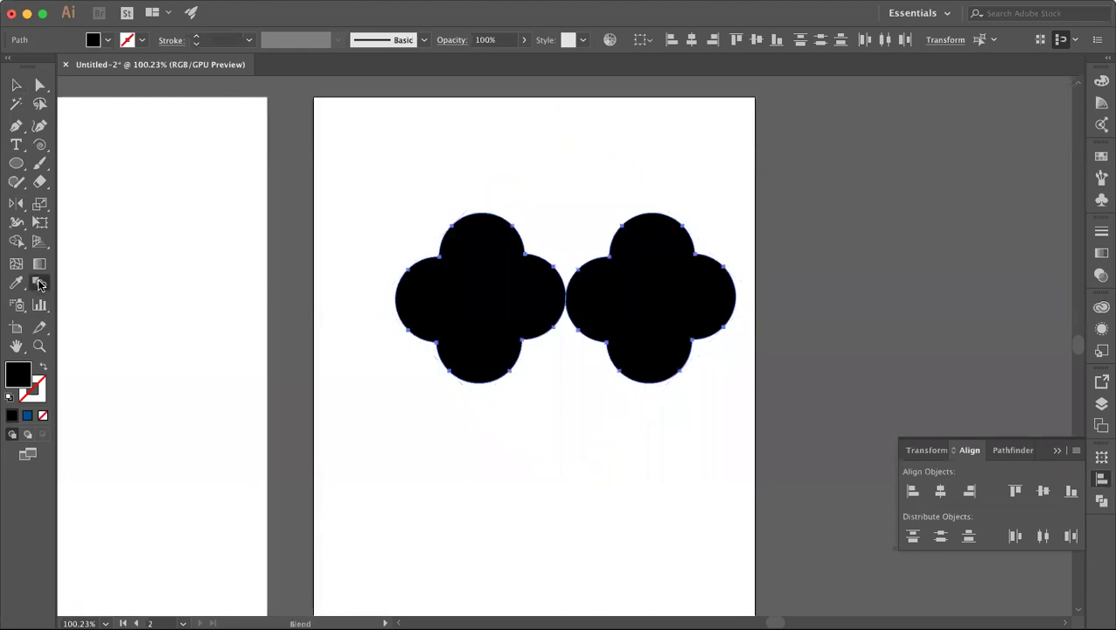
pyautogui.click(486, 285)
pyautogui.click(654, 291)
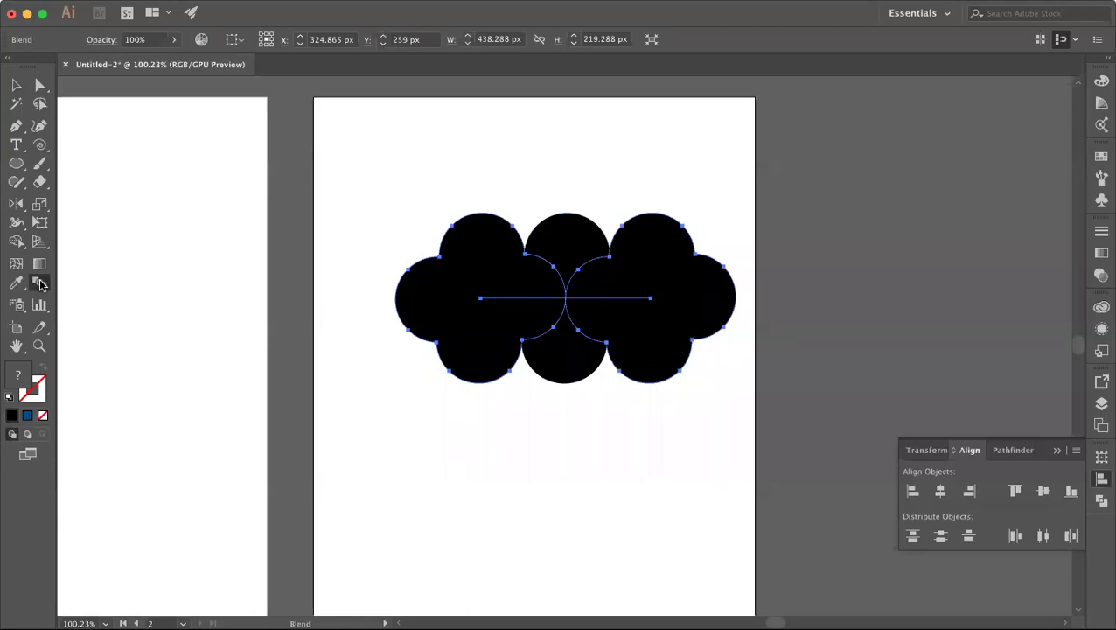
# Step: Switch the clover blend's spacing to Specified Steps and preview the stepped result
pyautogui.doubleClick(39, 284)
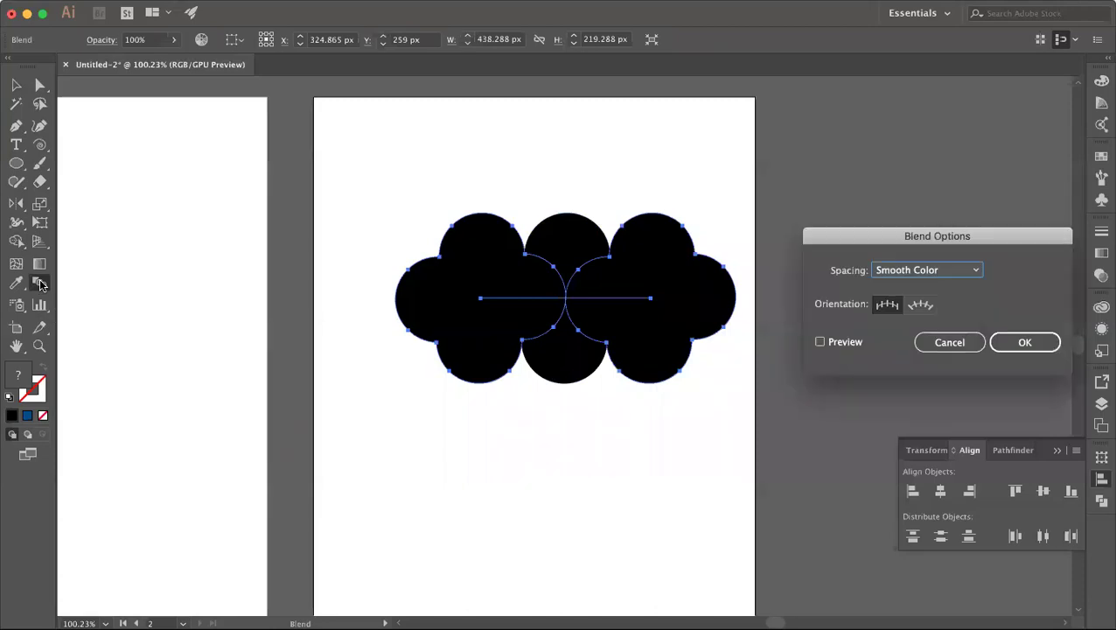
pyautogui.moveTo(880, 242); pyautogui.dragTo(854, 231)
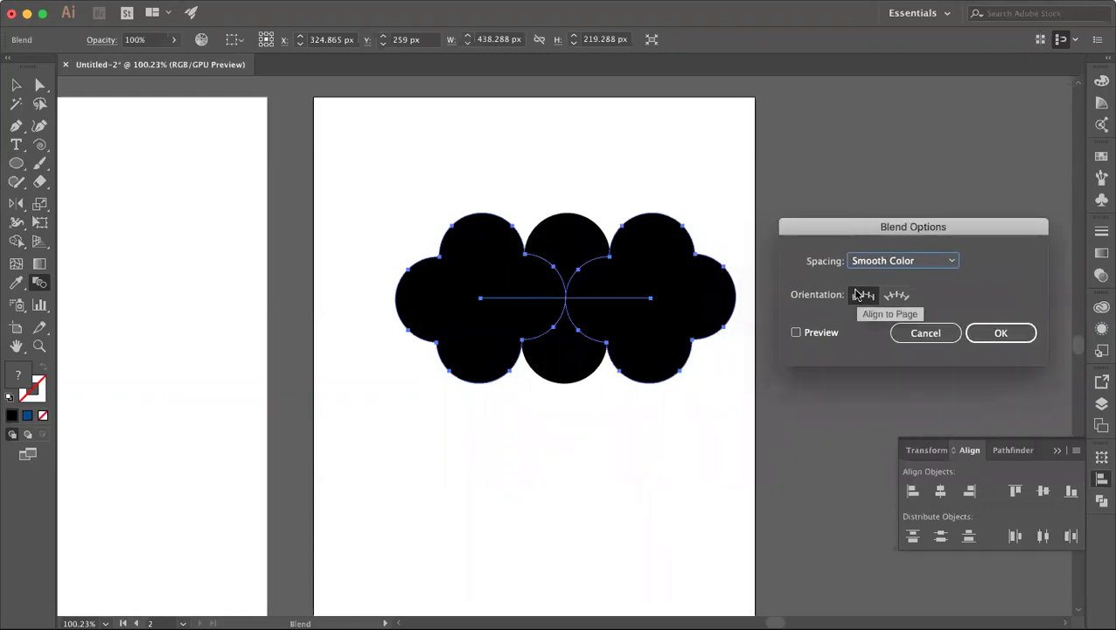
pyautogui.click(950, 262)
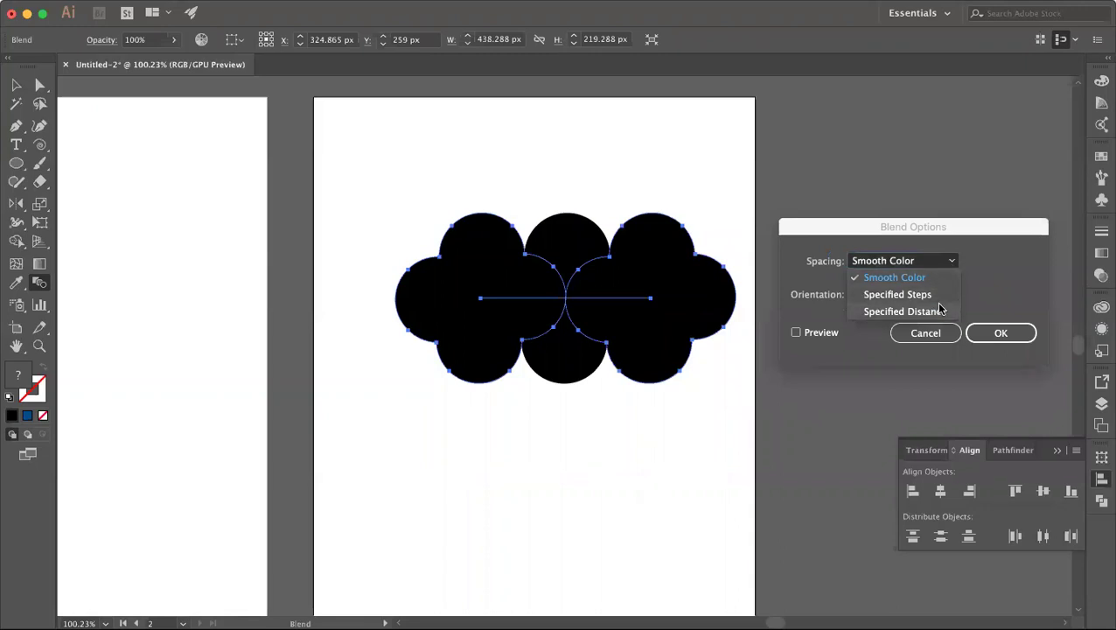
pyautogui.click(936, 297)
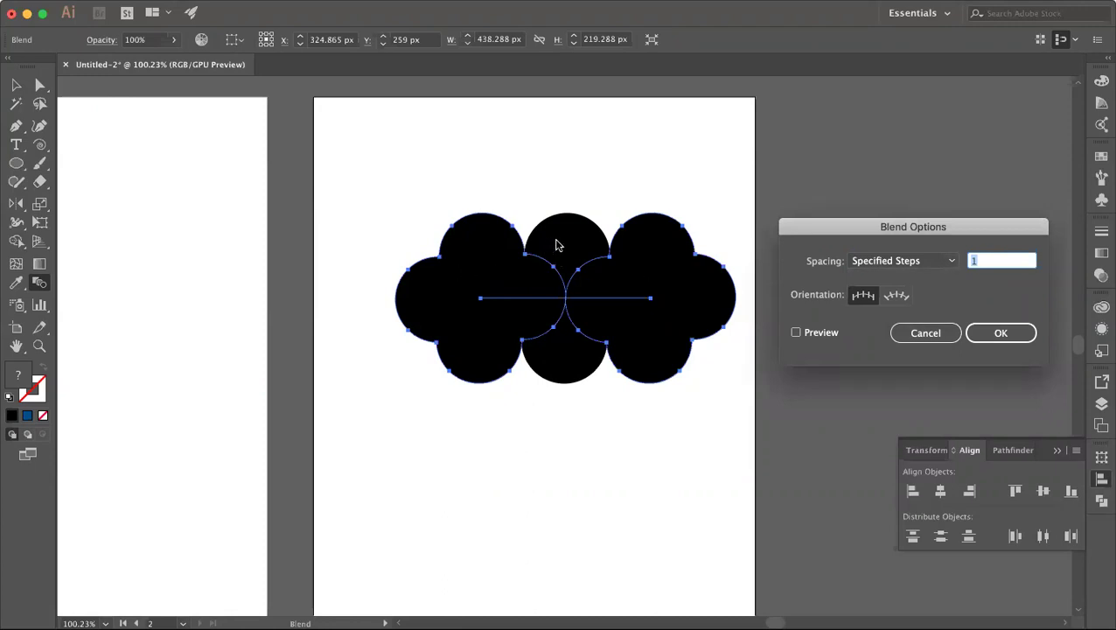
pyautogui.press('Up')
pyautogui.click(796, 332)
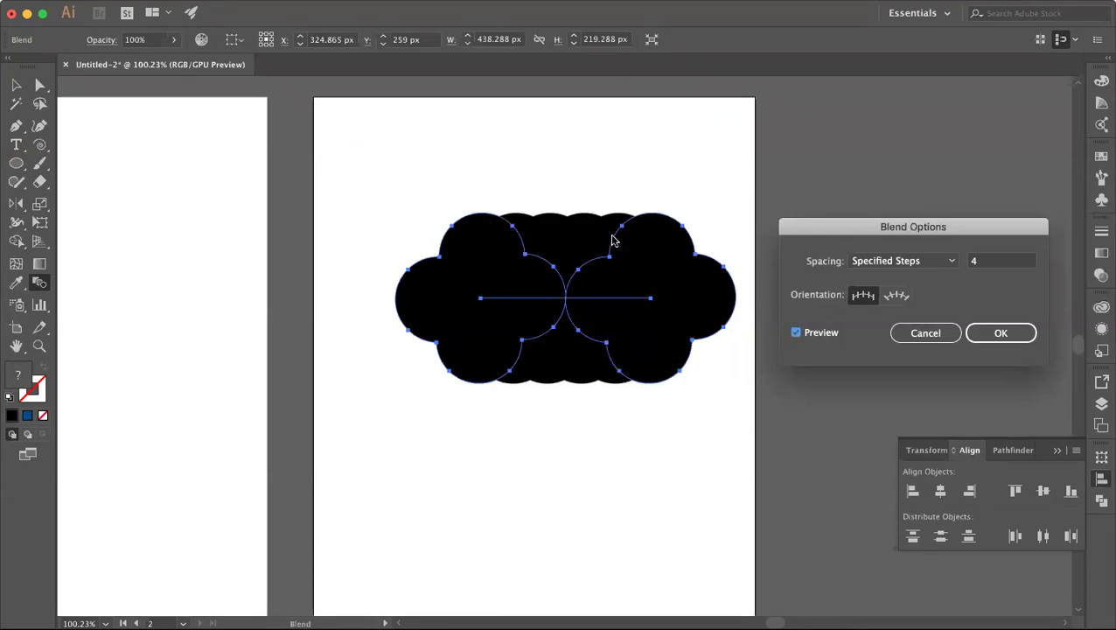
# Step: Keep Align to Page, raise the blend to 6 steps and apply
pyautogui.click(901, 297)
pyautogui.click(796, 332)
pyautogui.click(796, 333)
pyautogui.click(864, 298)
pyautogui.click(991, 260)
pyautogui.press('Up')
pyautogui.press('Up')
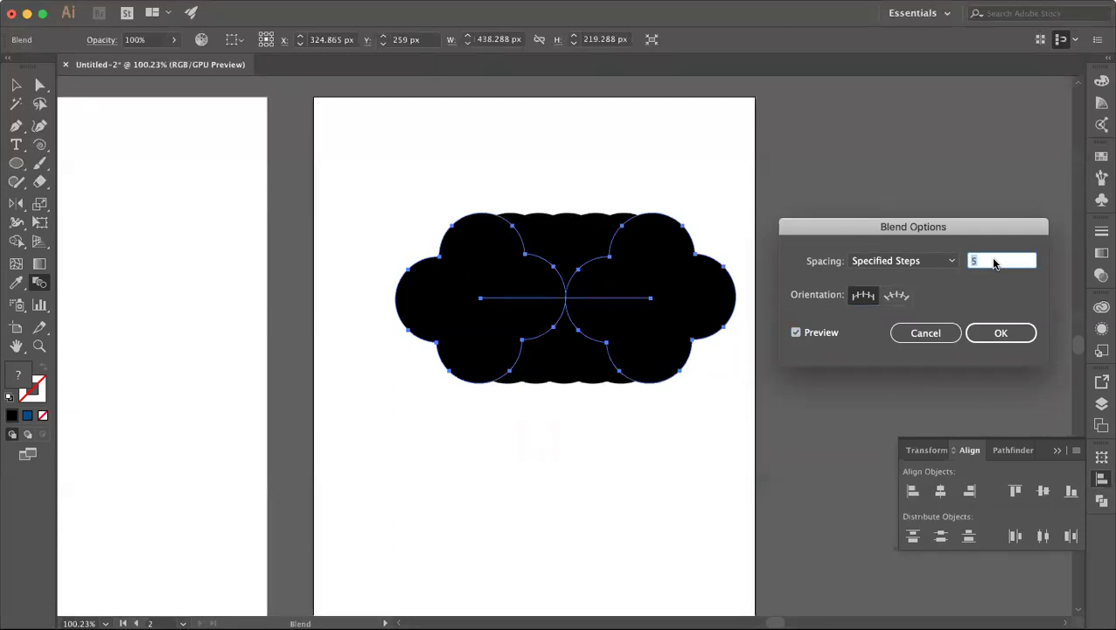
pyautogui.click(989, 333)
# Step: Enter the blend and shrink its right-end clover to about 92 px
pyautogui.press('v')
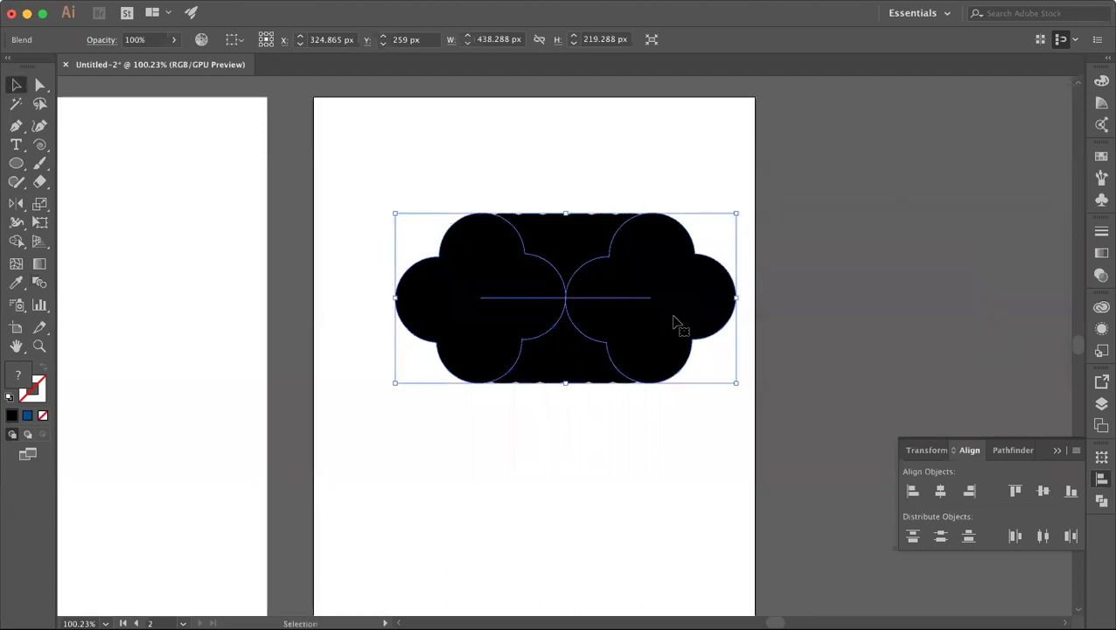
pyautogui.click(737, 426)
pyautogui.click(685, 293)
pyautogui.doubleClick(685, 294)
pyautogui.click(685, 294)
pyautogui.moveTo(753, 298); pyautogui.dragTo(721, 298)
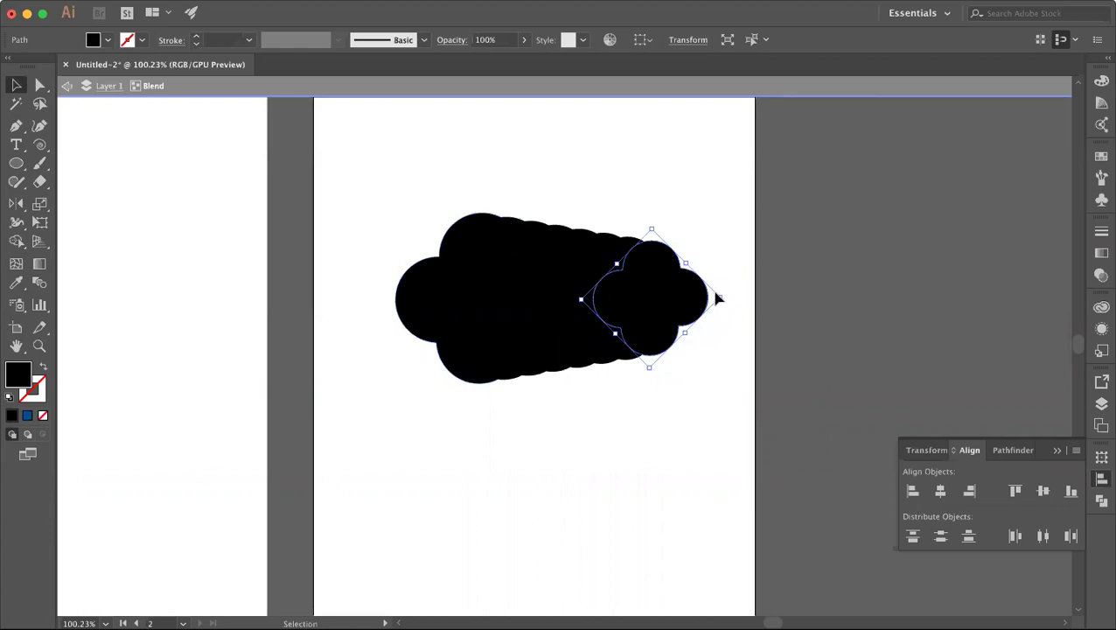
pyautogui.moveTo(720, 298); pyautogui.dragTo(691, 299)
# Step: Select the tapered blend to check it, then deselect everything
pyautogui.click(714, 309)
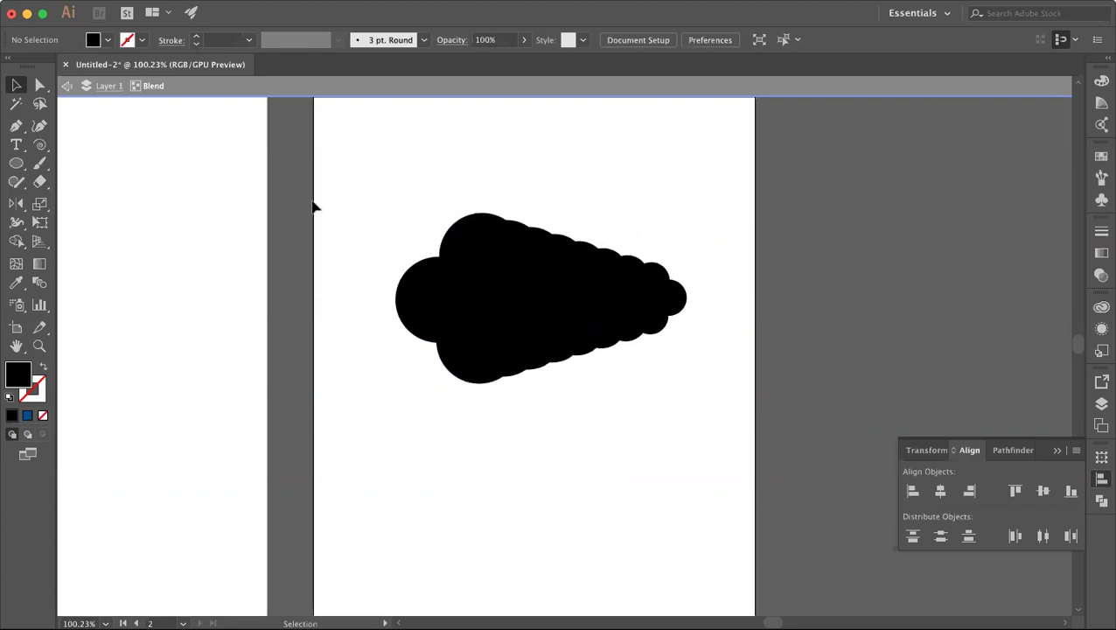
pyautogui.moveTo(314, 203); pyautogui.dragTo(726, 394)
pyautogui.click(726, 394)
pyautogui.click(582, 258)
pyautogui.press('super+shift+a')
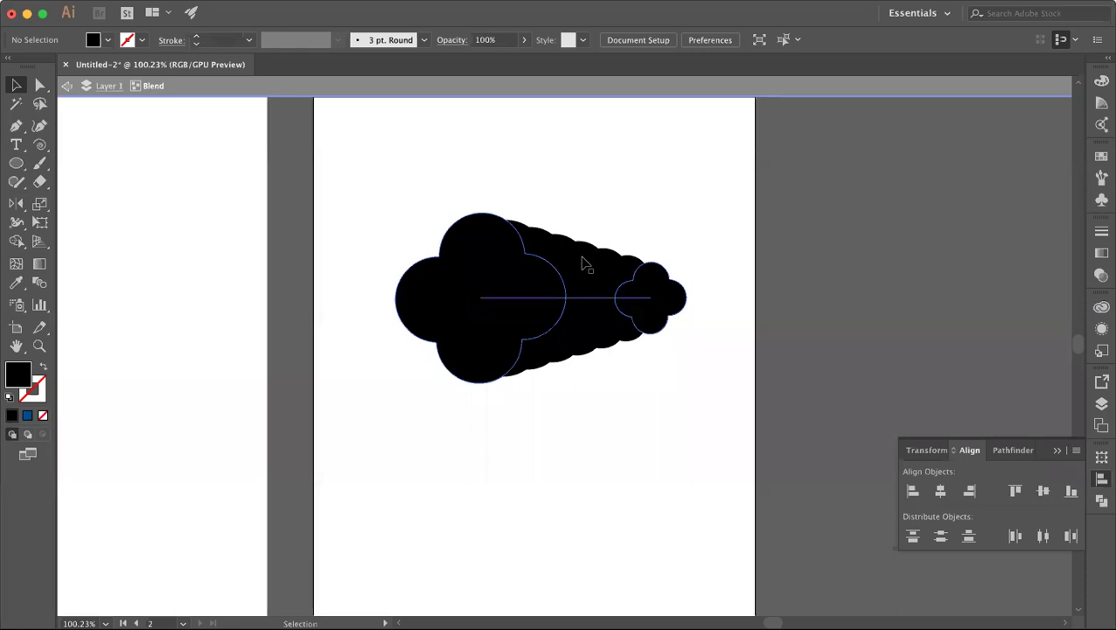
# Step: Close the gradient settings and re-enter the blend in isolation mode
pyautogui.click(26, 417)
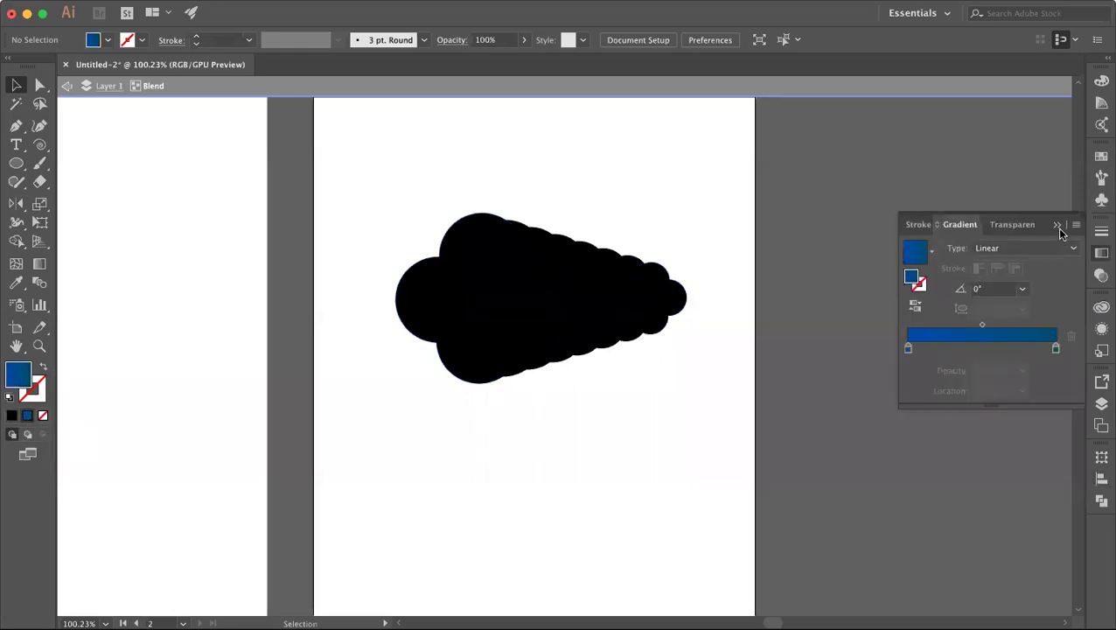
pyautogui.doubleClick(757, 376)
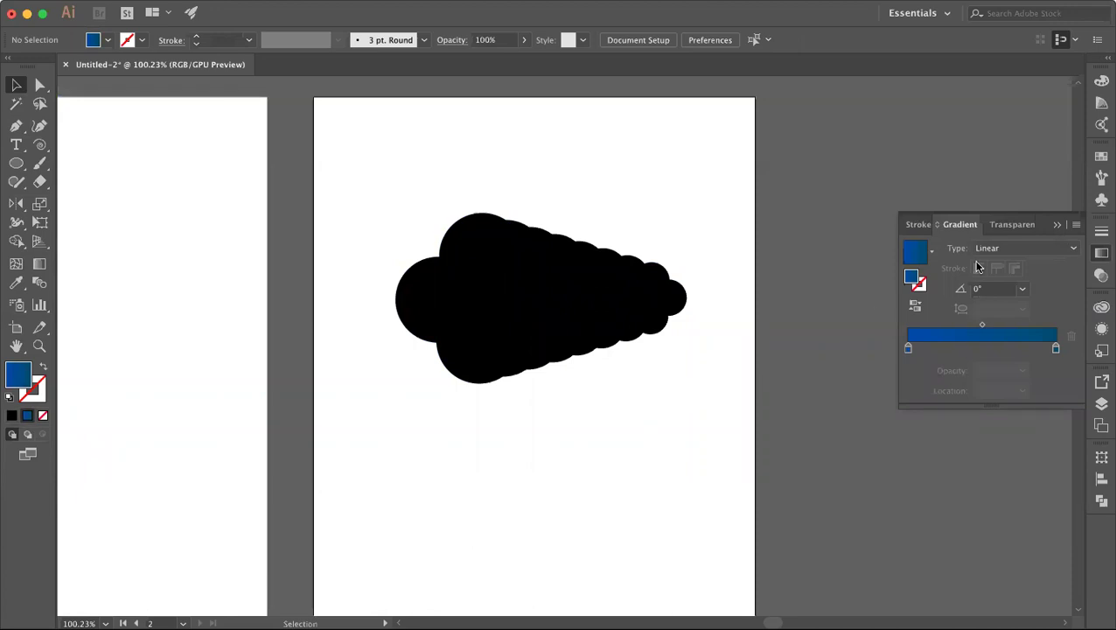
pyautogui.click(1057, 224)
pyautogui.click(506, 327)
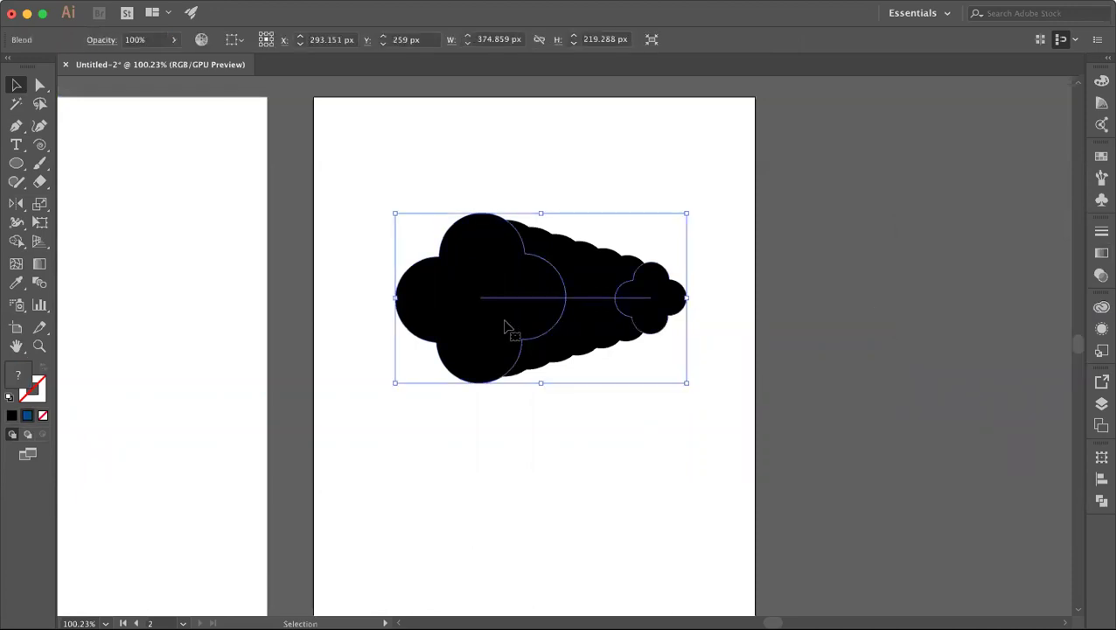
pyautogui.doubleClick(506, 328)
# Step: Fill the small right-end clover with 50% grey (7F7F7F)
pyautogui.click(506, 325)
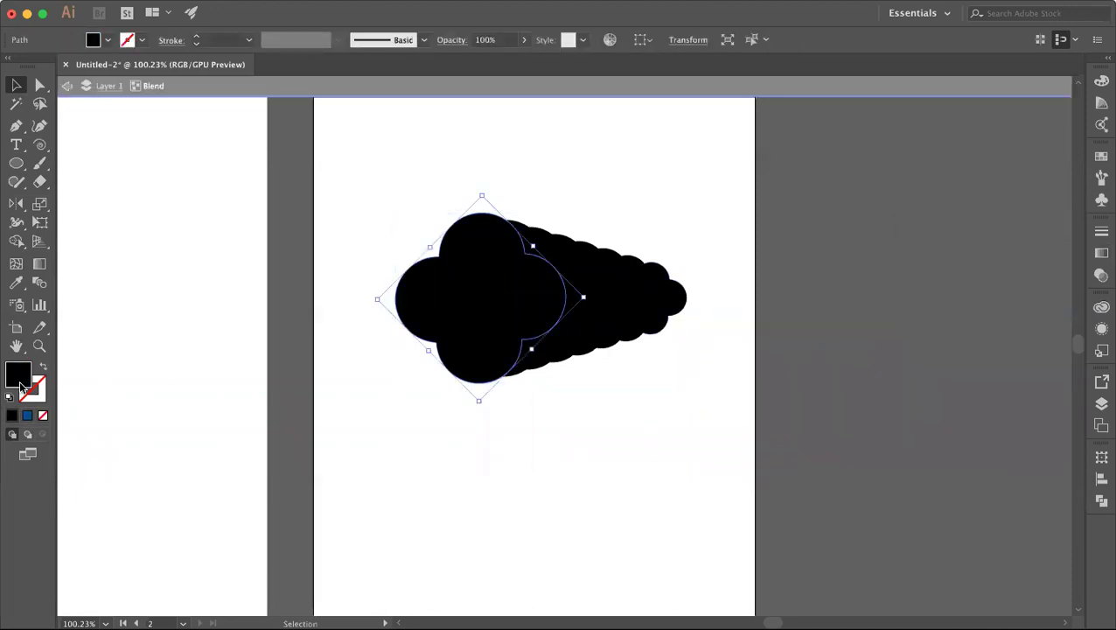
pyautogui.click(655, 304)
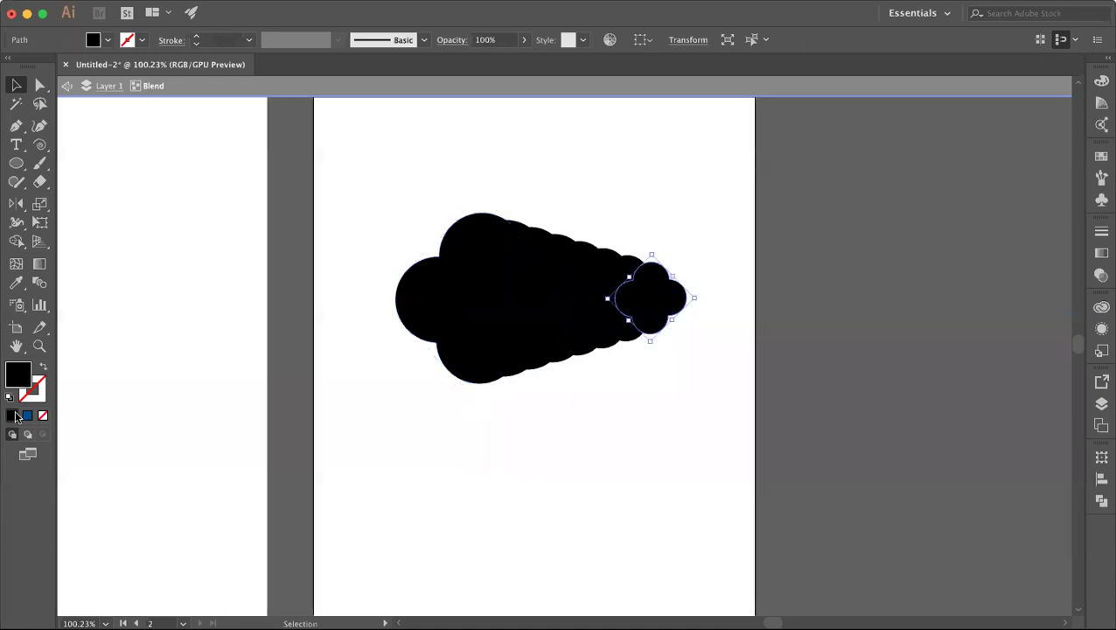
pyautogui.doubleClick(15, 380)
pyautogui.moveTo(597, 449); pyautogui.dragTo(572, 466)
pyautogui.click(958, 375)
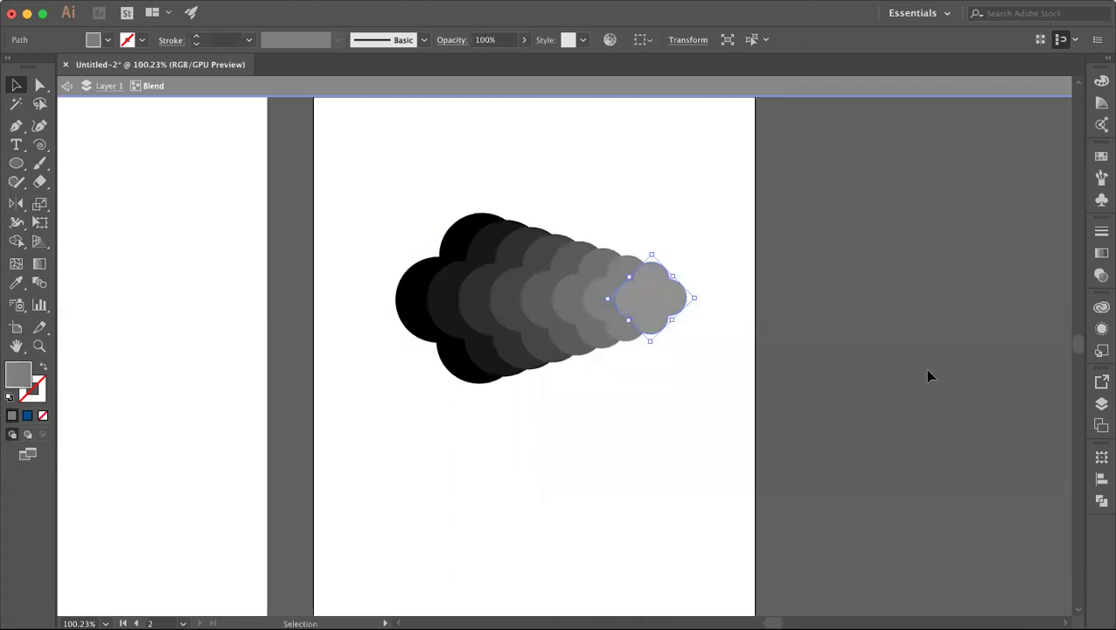
pyautogui.click(661, 383)
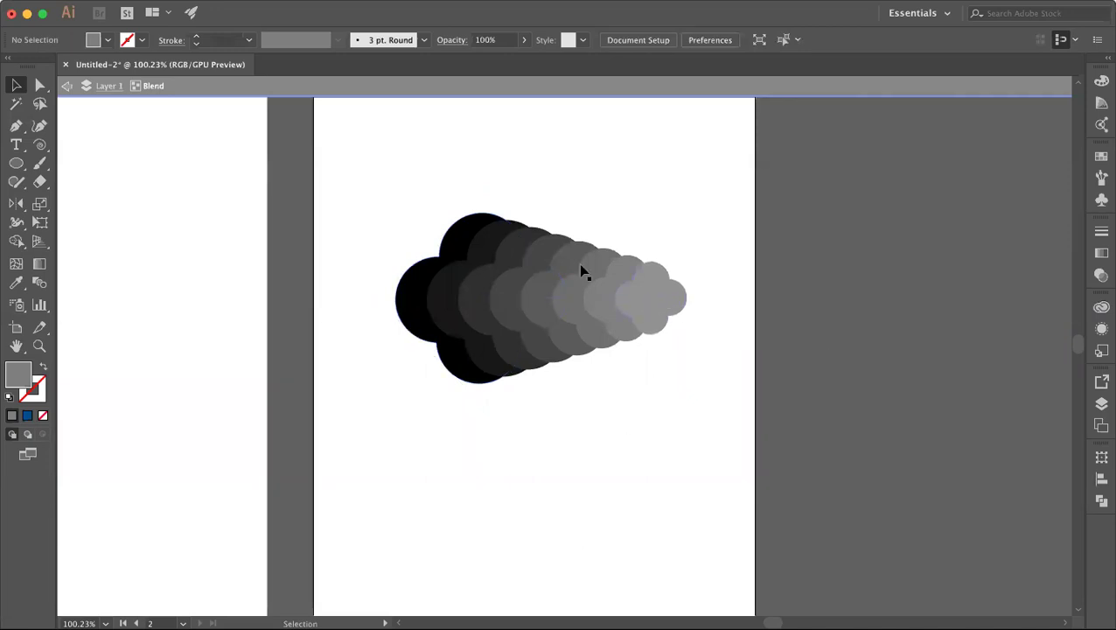
# Step: Rotate the blend about 90° to vertical and move the end clover 52 px down
pyautogui.moveTo(356, 199); pyautogui.dragTo(756, 378)
pyautogui.moveTo(691, 213); pyautogui.dragTo(640, 452)
pyautogui.click(670, 446)
pyautogui.moveTo(545, 279); pyautogui.dragTo(545, 325)
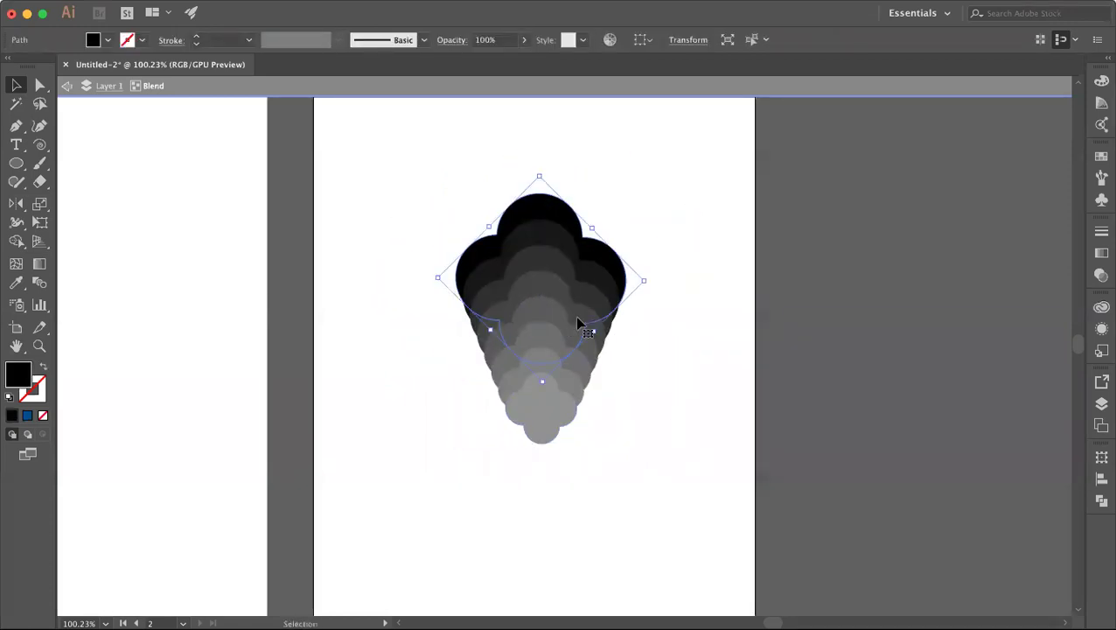
pyautogui.click(644, 328)
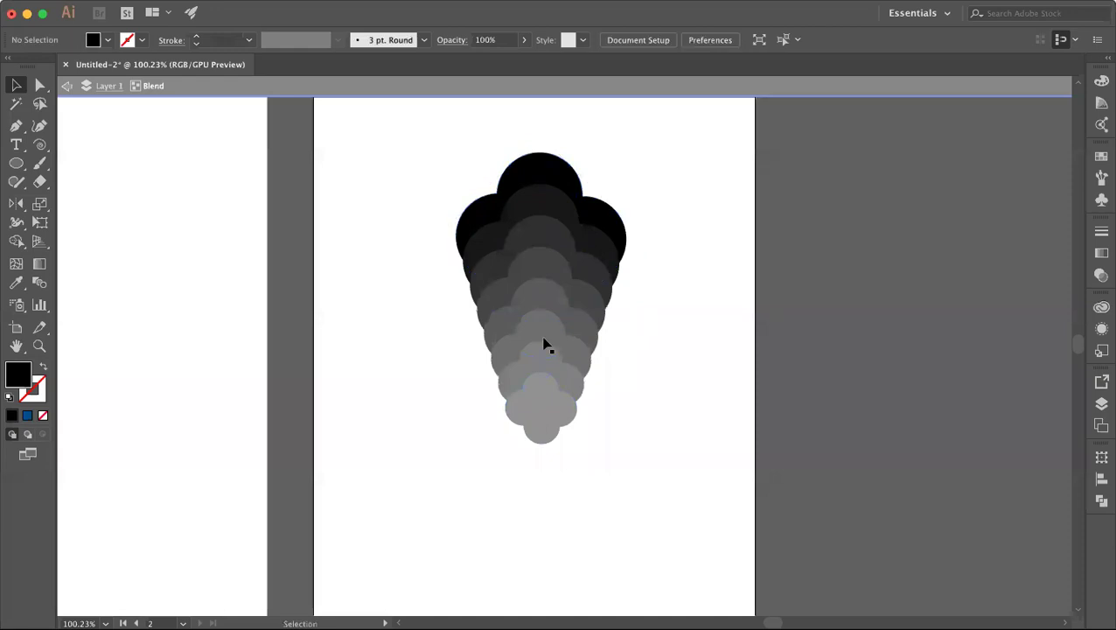
pyautogui.click(516, 325)
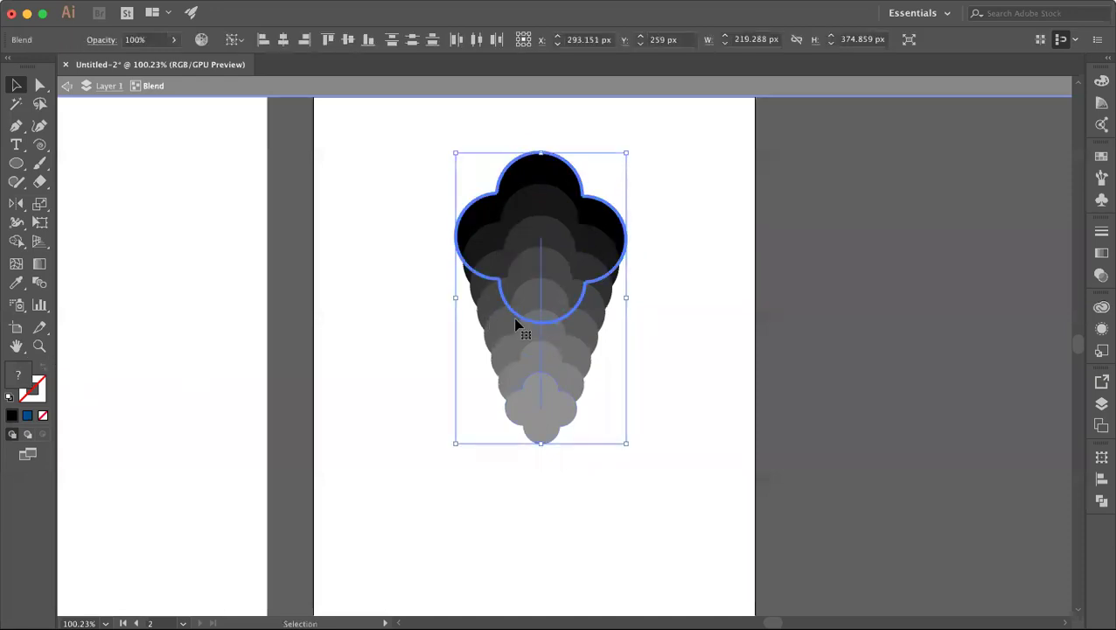
# Step: Switch the blend spacing to Specified Distance and preview it at 7 px
pyautogui.doubleClick(39, 281)
pyautogui.click(951, 261)
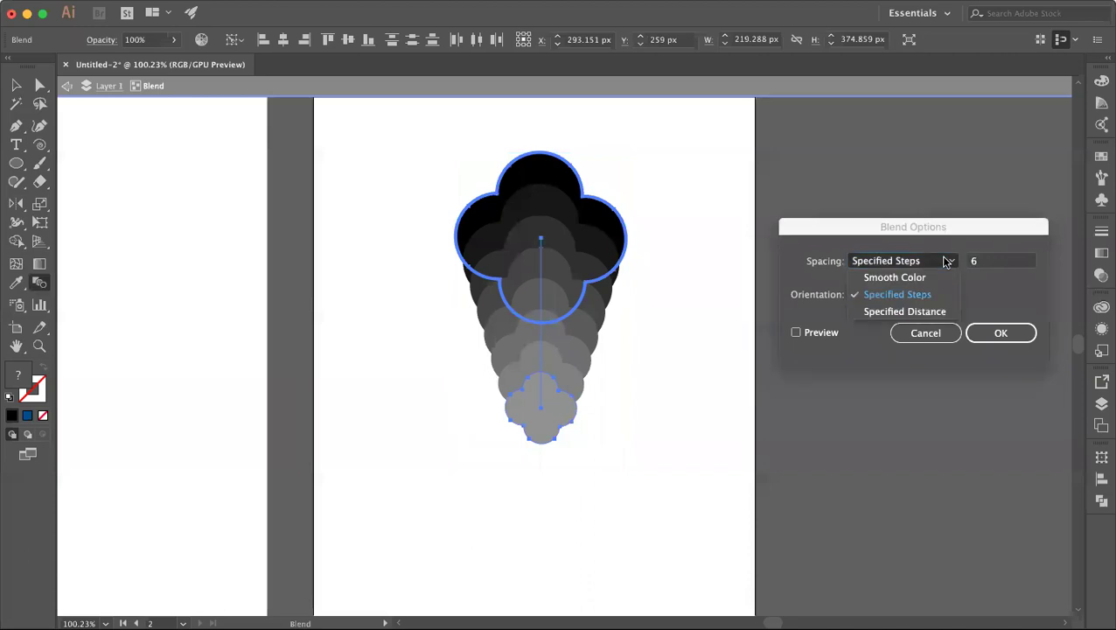
pyautogui.click(943, 312)
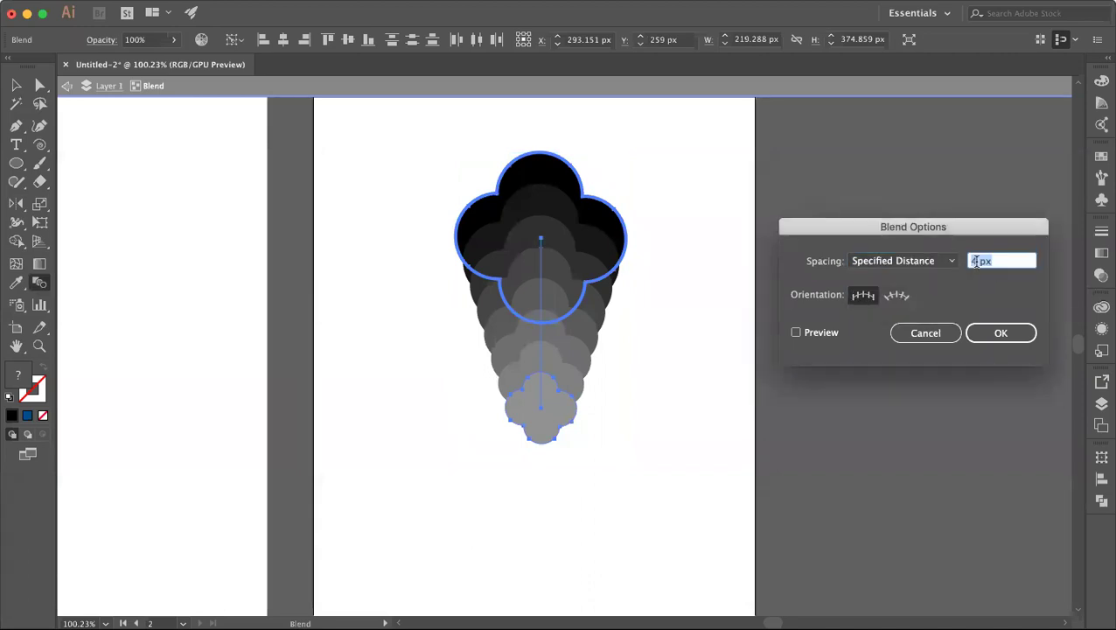
pyautogui.click(796, 332)
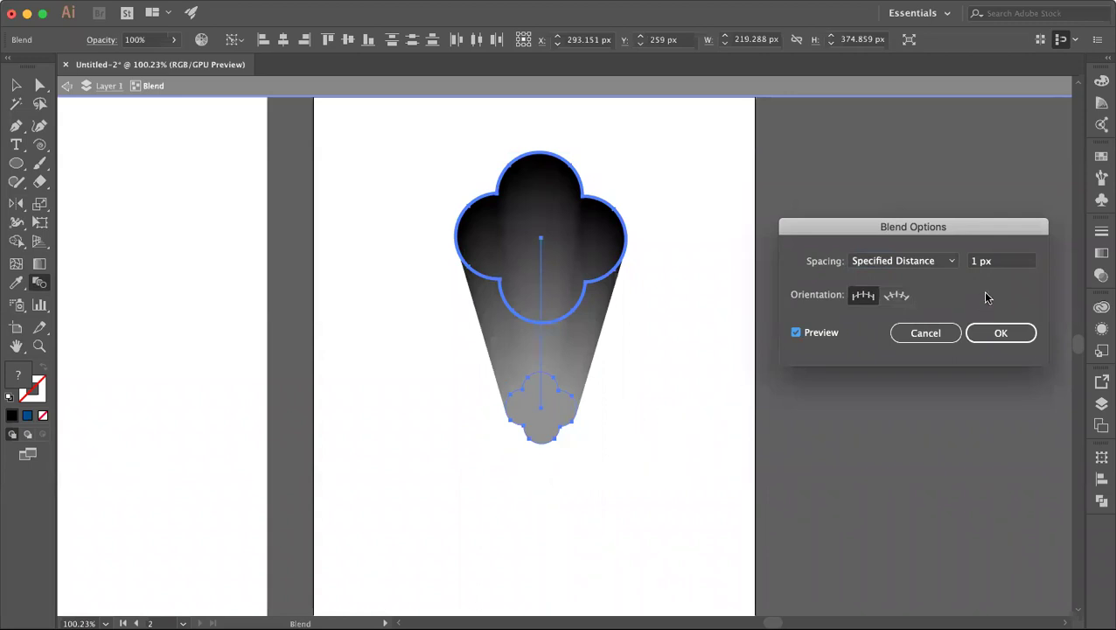
pyautogui.click(976, 265)
pyautogui.press('Up')
pyautogui.press('Up')
pyautogui.click(796, 334)
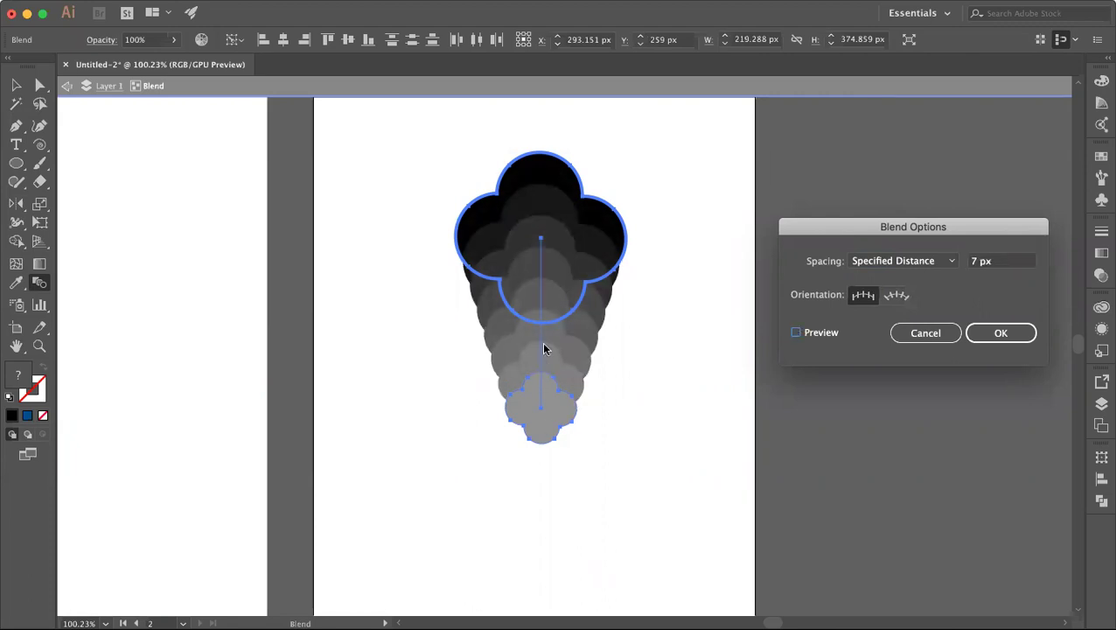
# Step: Set the spacing distance to 10 px and apply it
pyautogui.doubleClick(978, 262)
pyautogui.write('10')
pyautogui.press('Tab')
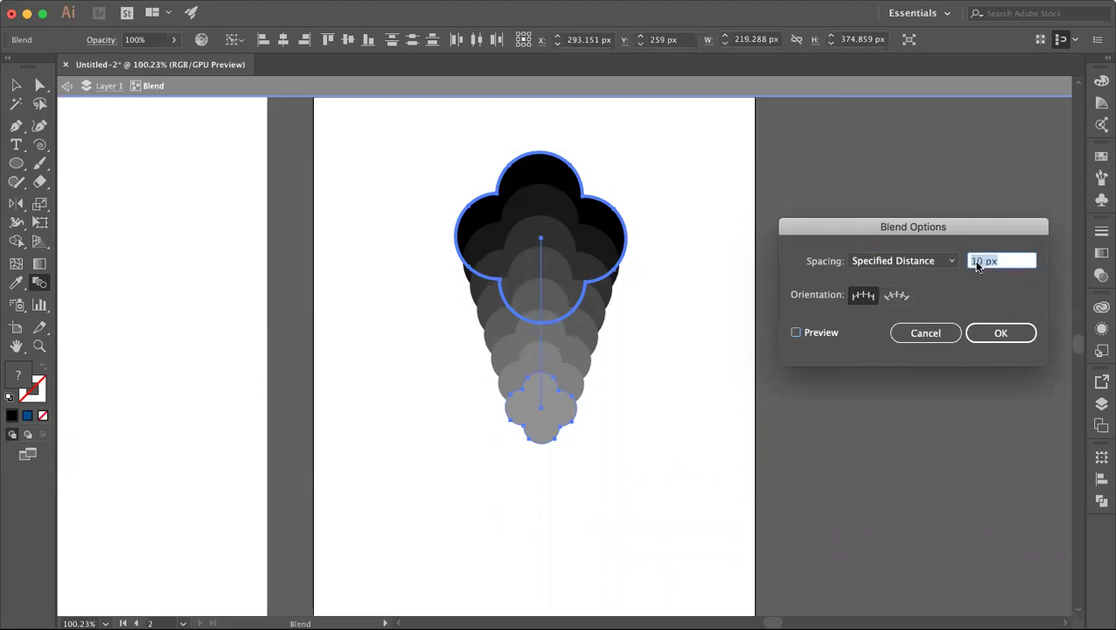
pyautogui.click(795, 333)
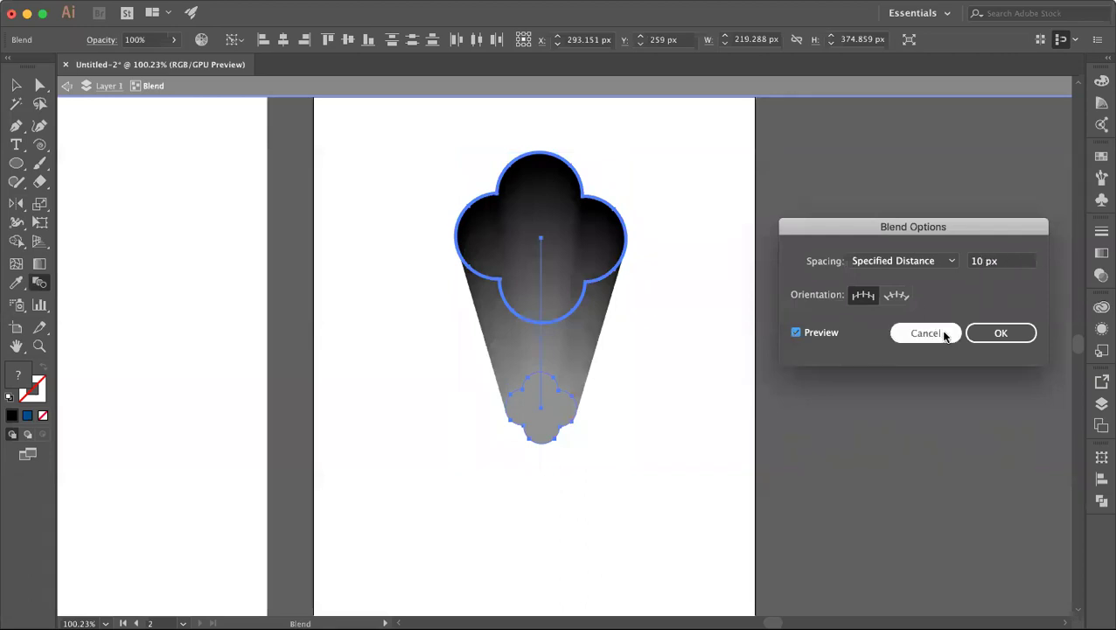
pyautogui.click(998, 332)
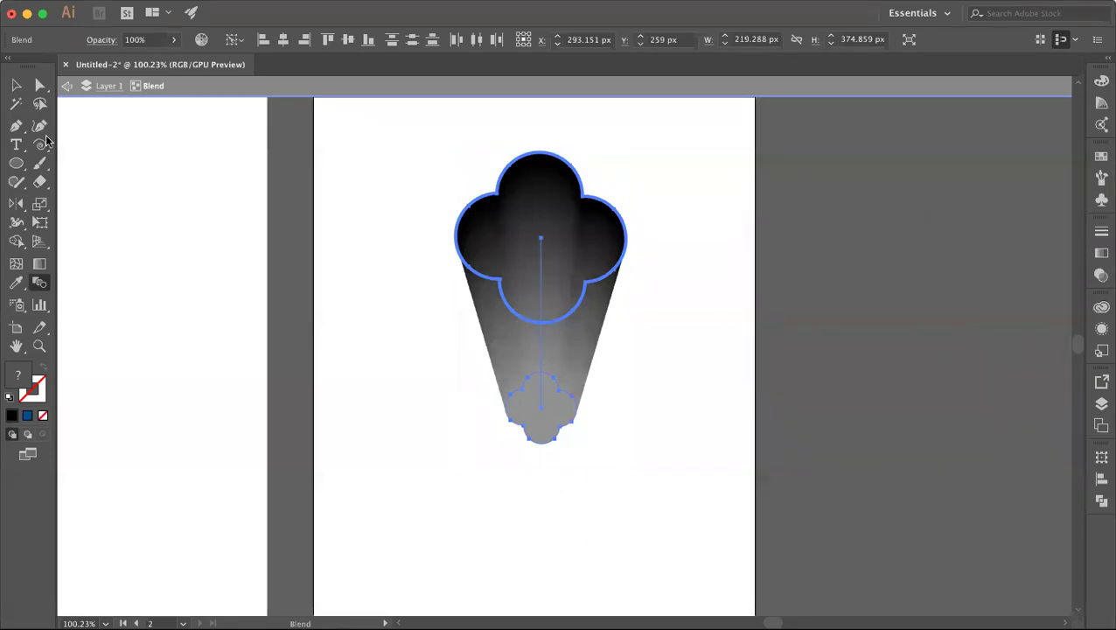
pyautogui.click(15, 86)
# Step: Select the clover gradient blend and delete it
pyautogui.click(407, 277)
pyautogui.moveTo(426, 178); pyautogui.dragTo(704, 546)
pyautogui.click(704, 546)
pyautogui.click(573, 368)
pyautogui.click(695, 376)
pyautogui.click(522, 278)
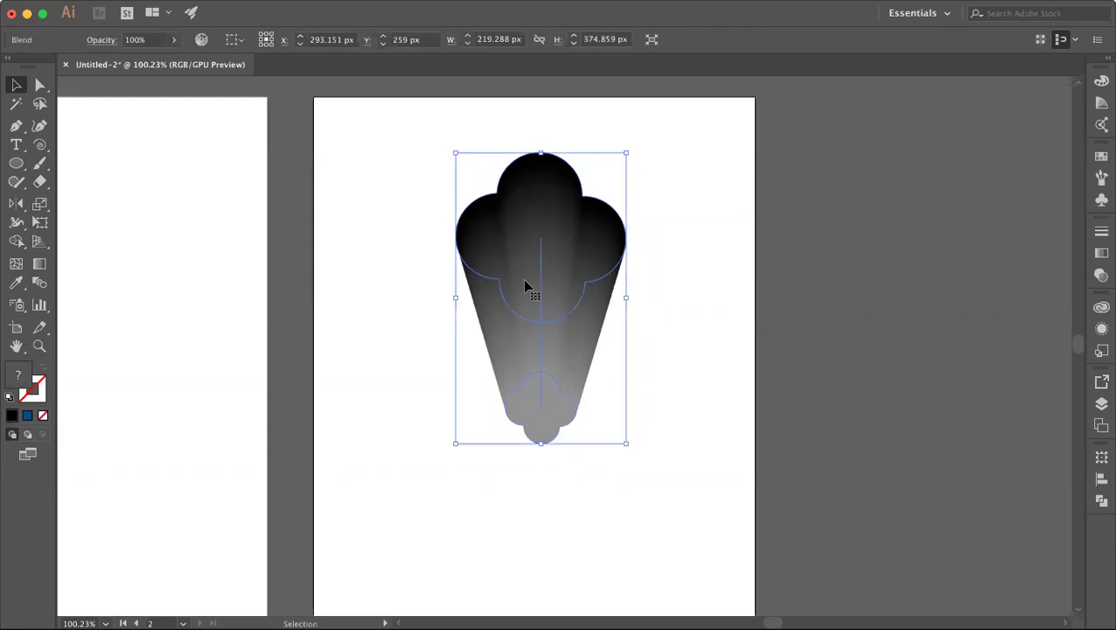
pyautogui.press('Delete')
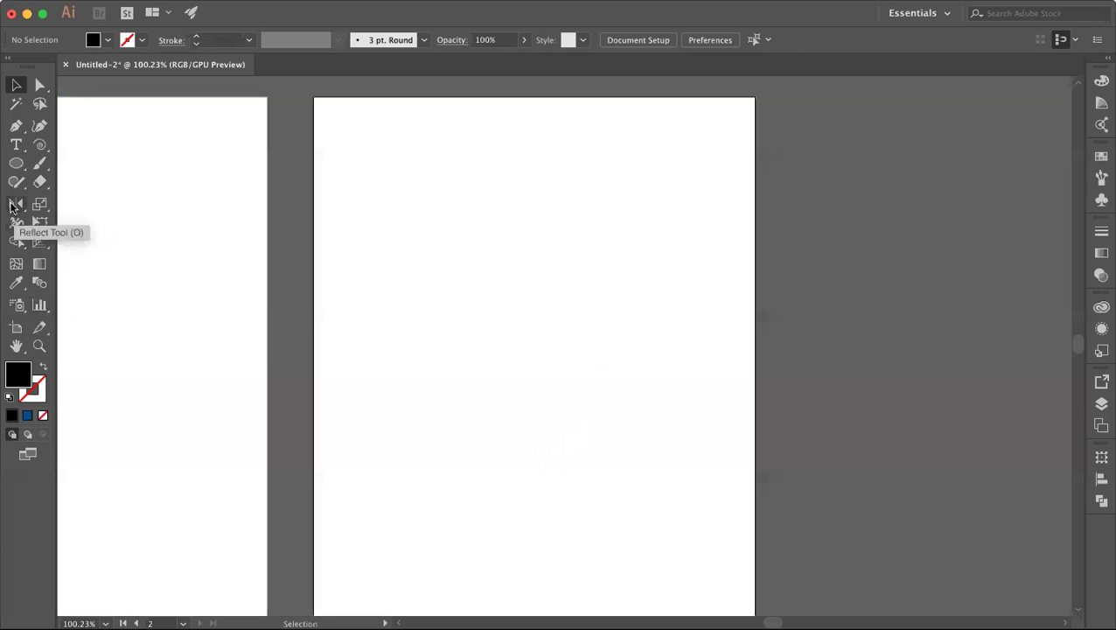
# Step: Draw a 250 × 250 px black circle in the upper middle of the artboard
pyautogui.click(16, 162)
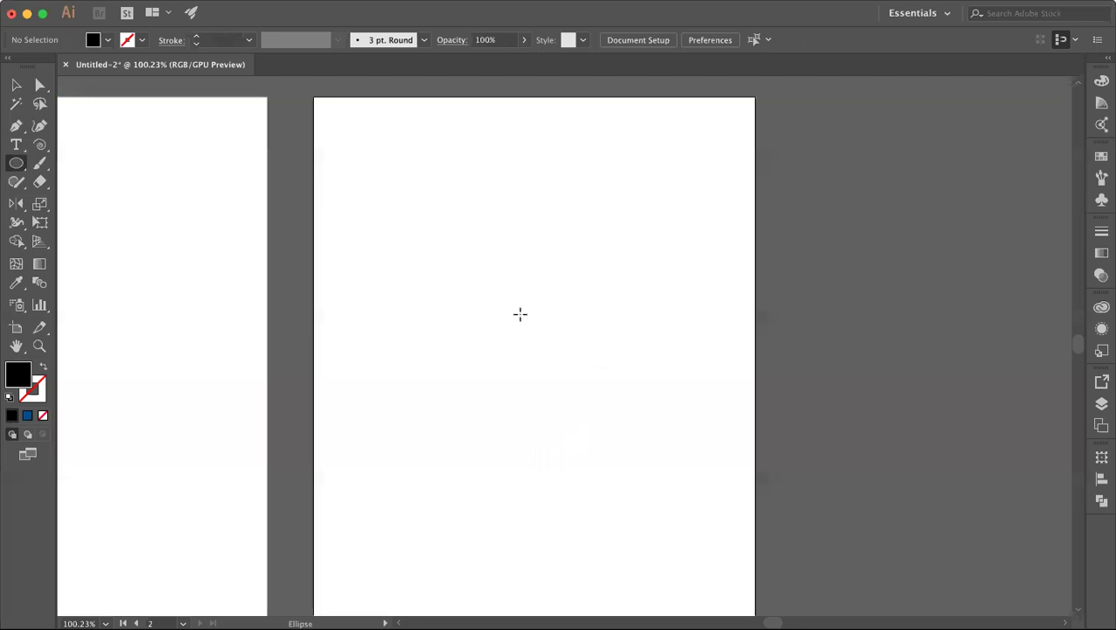
pyautogui.moveTo(520, 313); pyautogui.dragTo(618, 410)
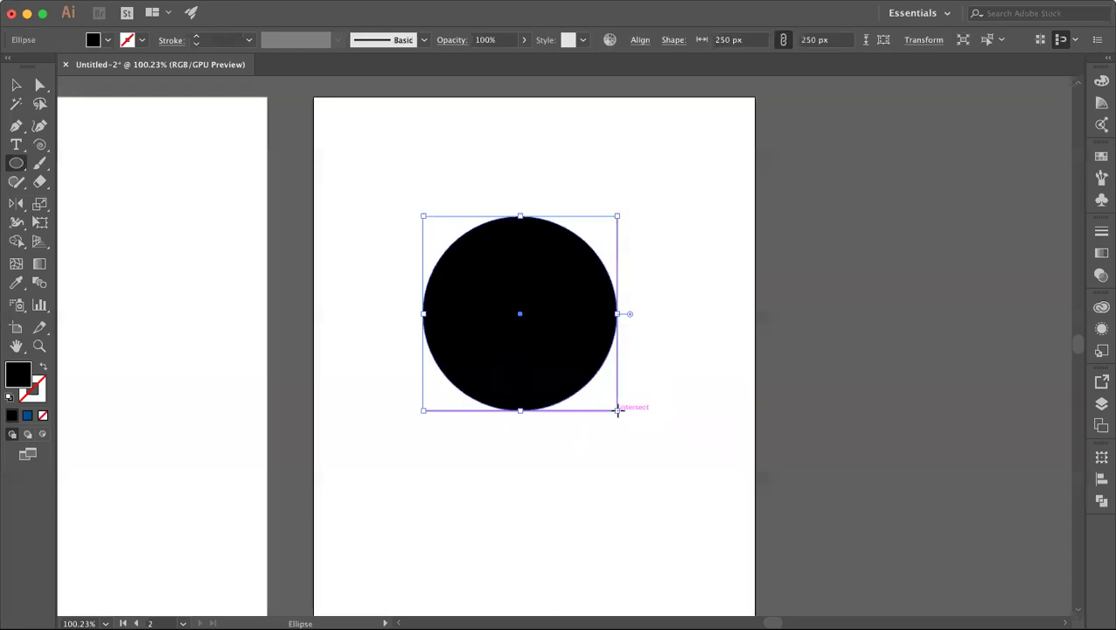
pyautogui.click(15, 84)
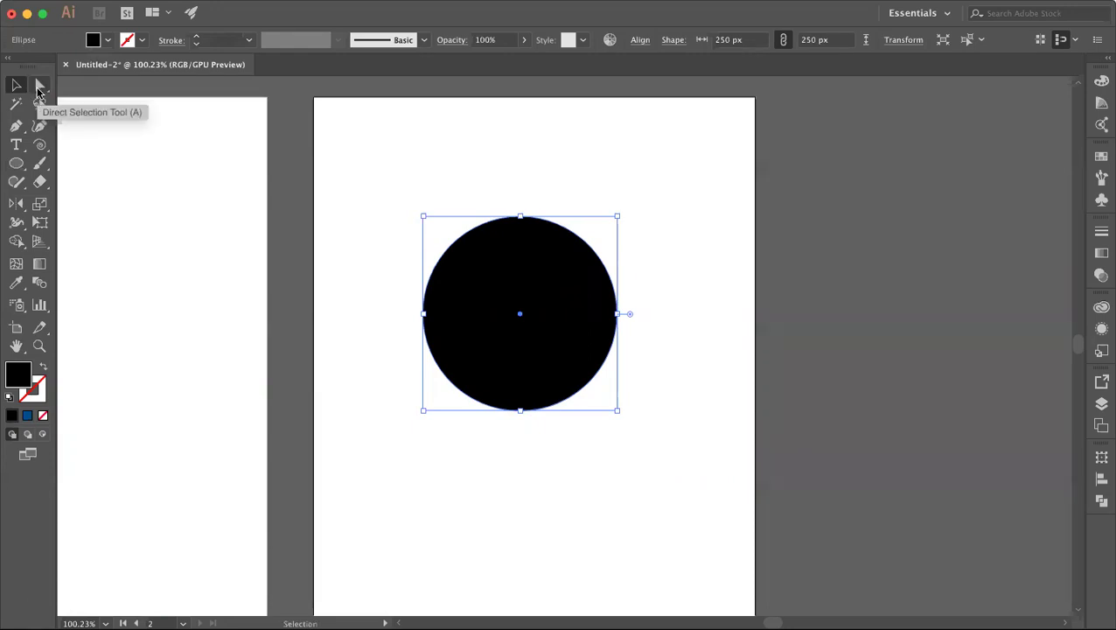
pyautogui.click(38, 86)
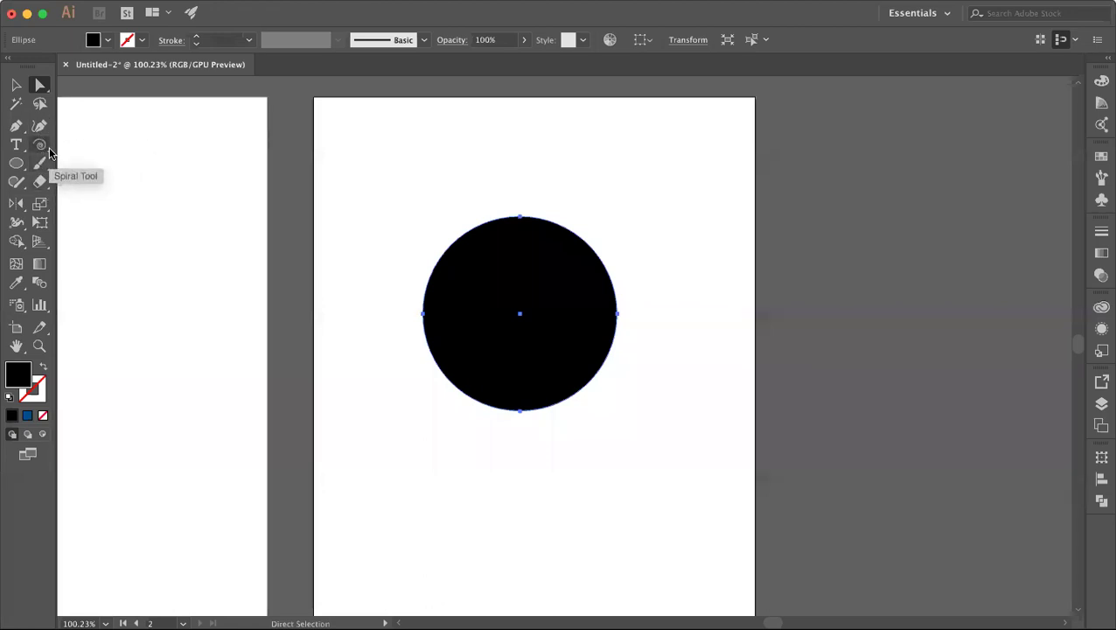
# Step: Draw a closed Pen helper shape covering the circle's upper-right quarter from above its centre
pyautogui.click(16, 125)
pyautogui.click(520, 192)
pyautogui.moveTo(520, 312); pyautogui.dragTo(525, 311)
pyautogui.click(661, 310)
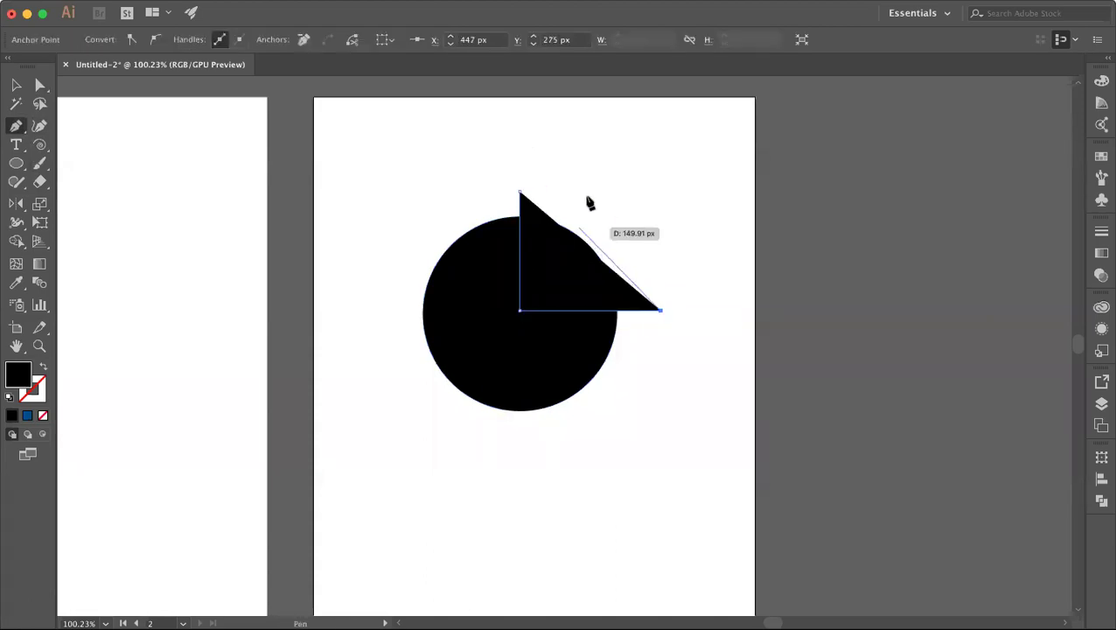
pyautogui.click(590, 192)
pyautogui.click(520, 192)
# Step: Select circle and helper shape, then Shape Builder away the part outside the circle
pyautogui.click(17, 88)
pyautogui.moveTo(458, 176); pyautogui.dragTo(667, 466)
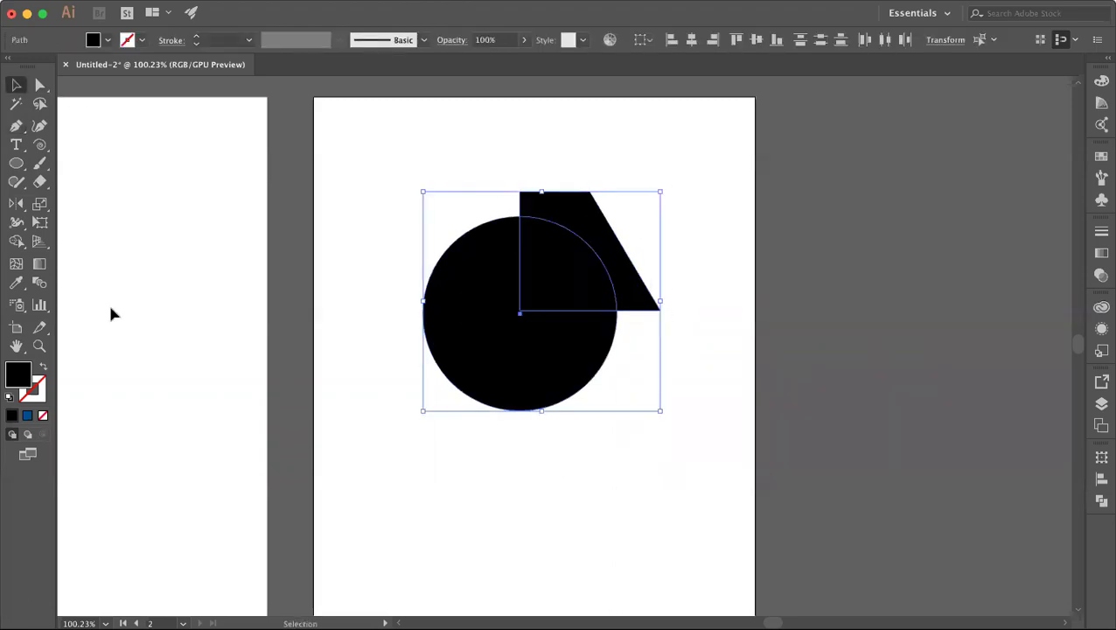
pyautogui.click(16, 241)
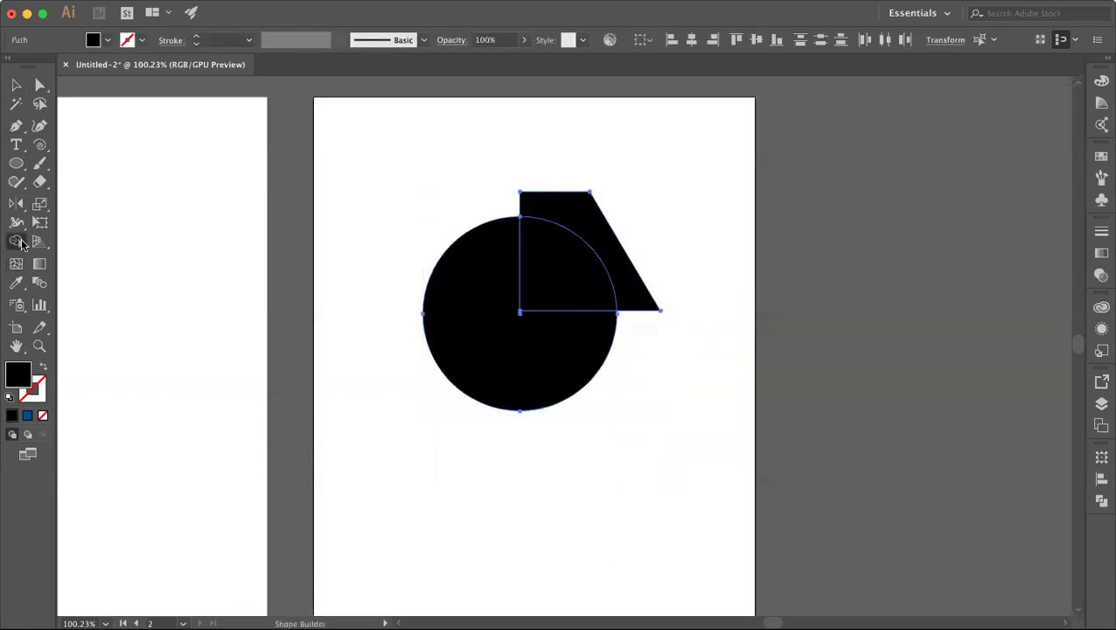
pyautogui.keyDown('alt'); pyautogui.click(564, 206); pyautogui.keyUp('alt')
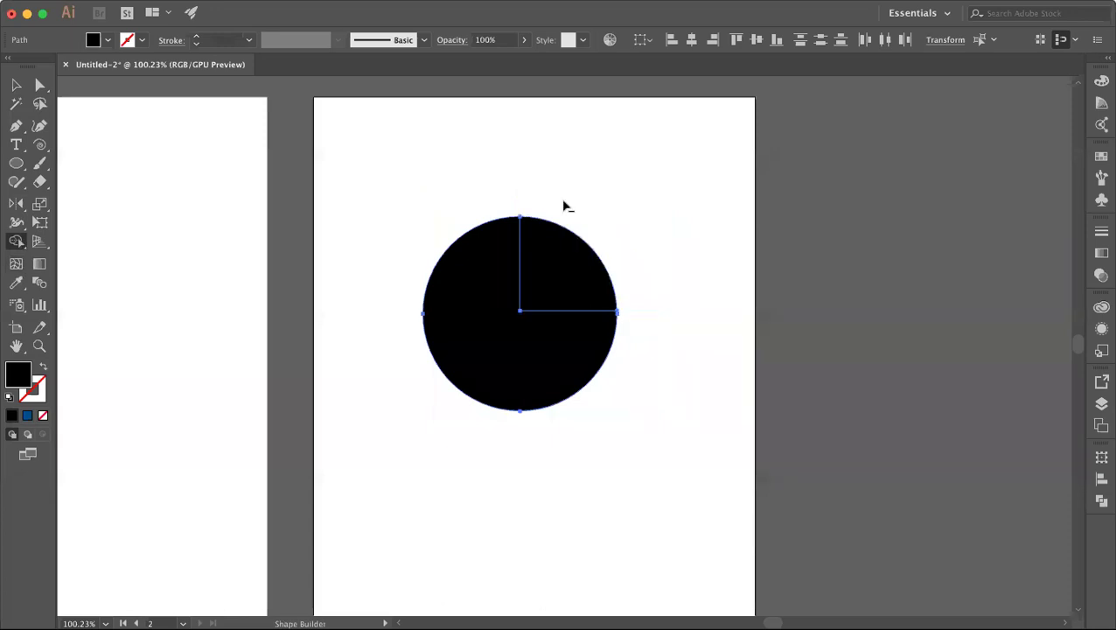
pyautogui.click(16, 84)
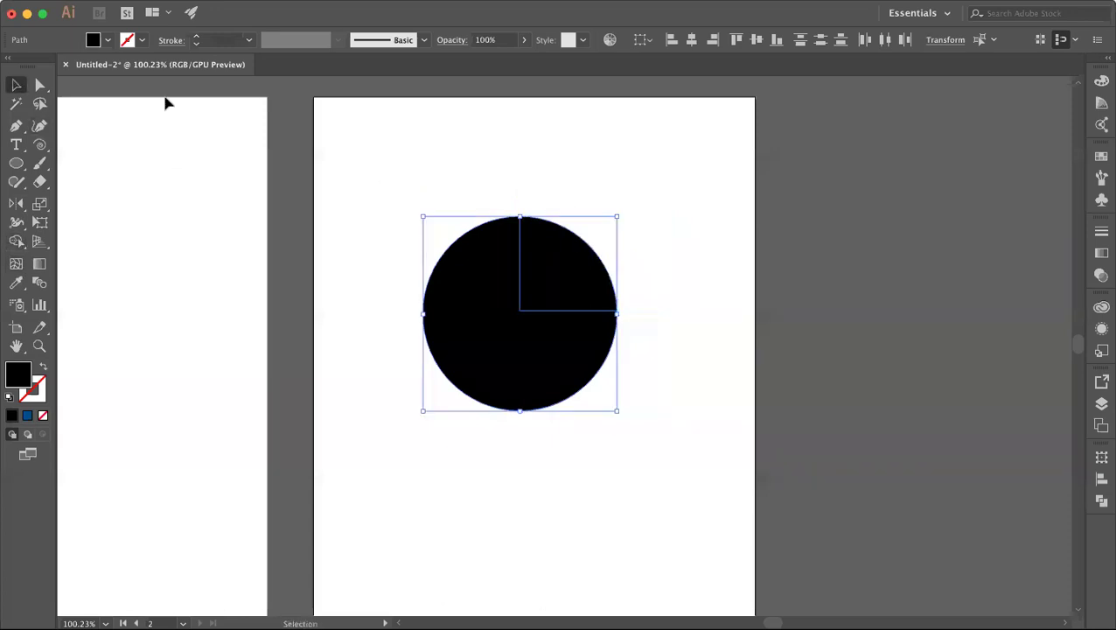
# Step: Fill the isolated upper-right quarter with bright blue 00BDFF
pyautogui.doubleClick(565, 256)
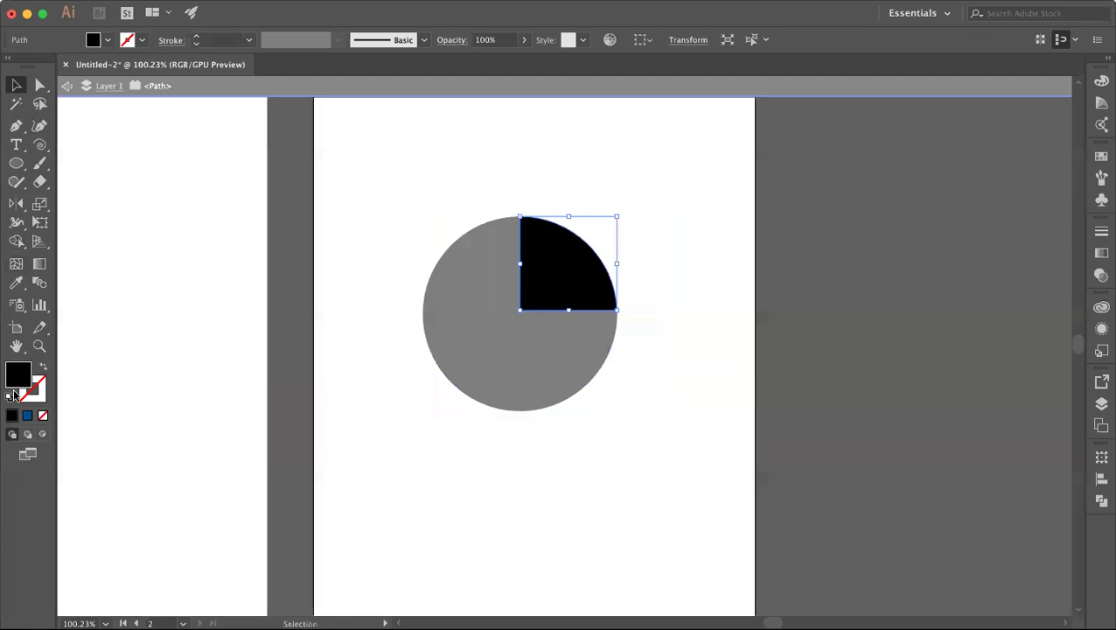
pyautogui.doubleClick(18, 376)
pyautogui.moveTo(662, 431); pyautogui.dragTo(790, 351)
pyautogui.click(959, 375)
pyautogui.click(461, 380)
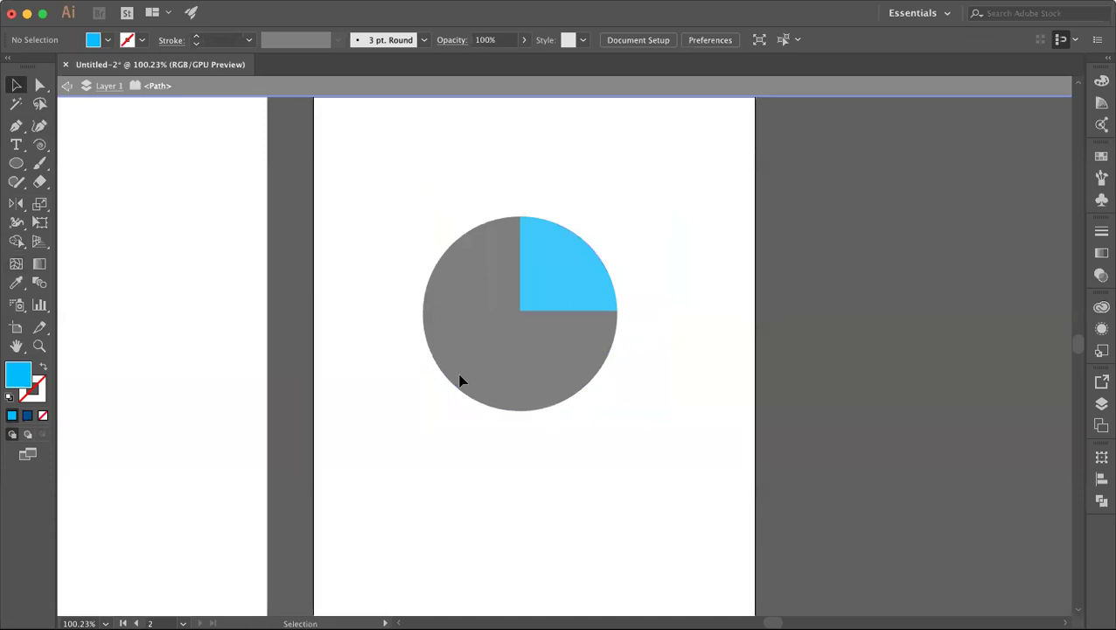
# Step: Fill the remaining three-quarter piece with light grey C1C1C1
pyautogui.doubleClick(461, 382)
pyautogui.click(461, 381)
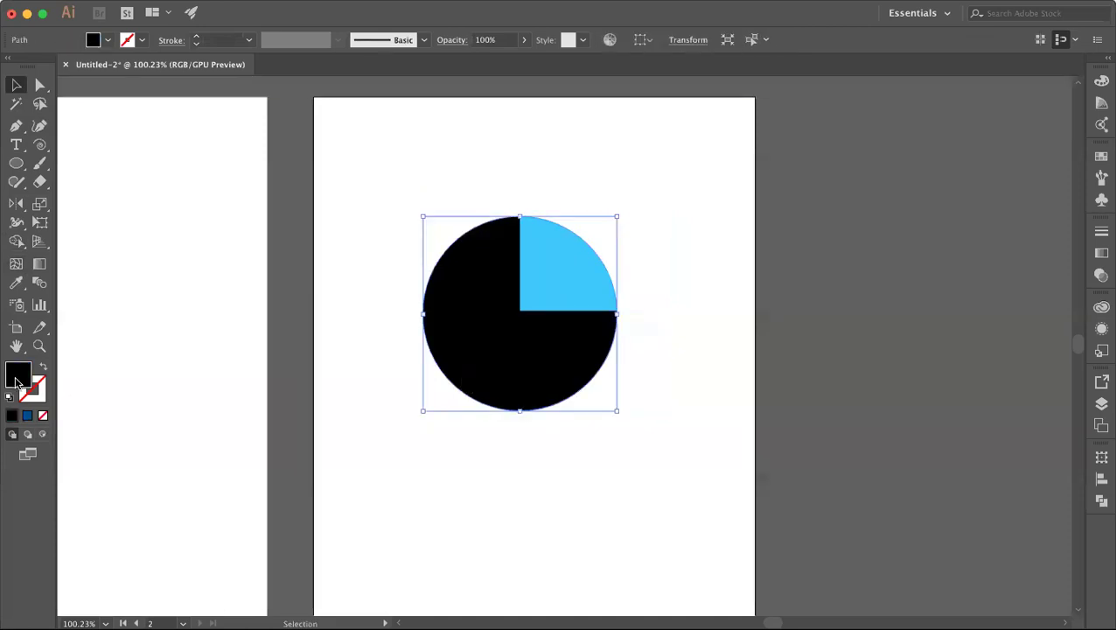
pyautogui.doubleClick(18, 376)
pyautogui.moveTo(597, 400); pyautogui.dragTo(589, 417)
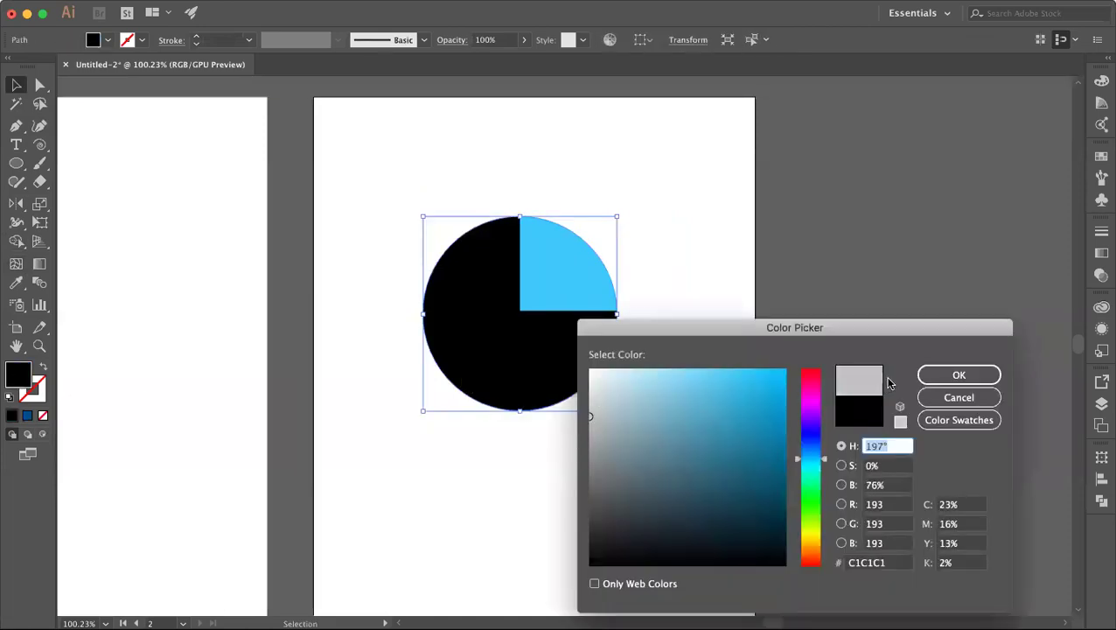
pyautogui.click(936, 376)
pyautogui.click(707, 345)
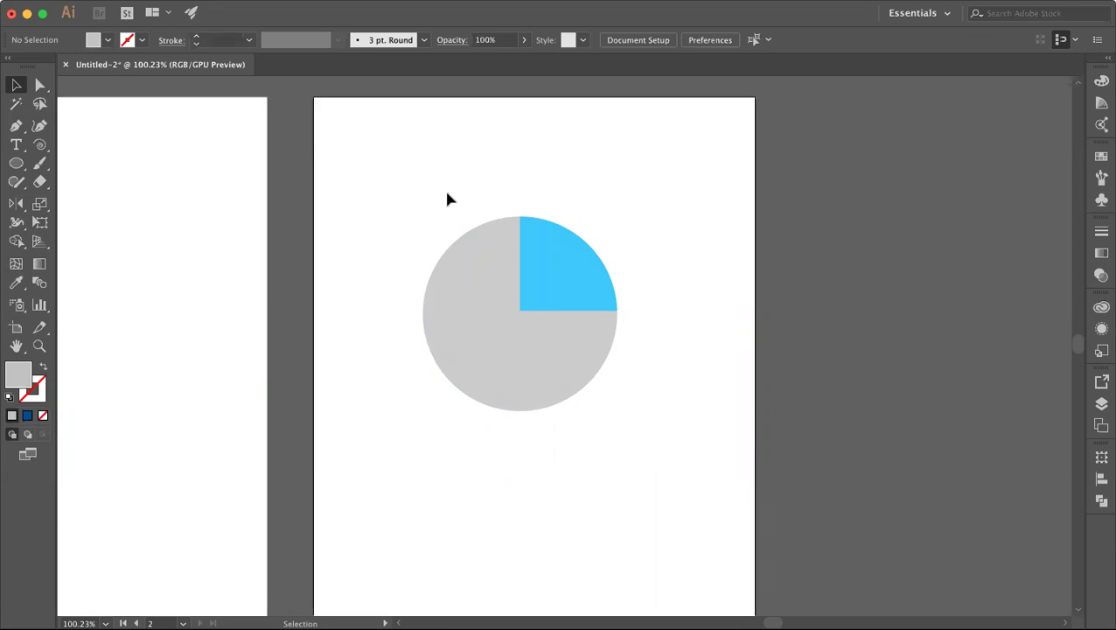
# Step: Undo the pie colouring, Shape Builder cut and helper path, then deselect the circle
pyautogui.hotkey('ctrl', 'z')
pyautogui.hotkey('ctrl', 'z')
pyautogui.hotkey('ctrl', 'z')
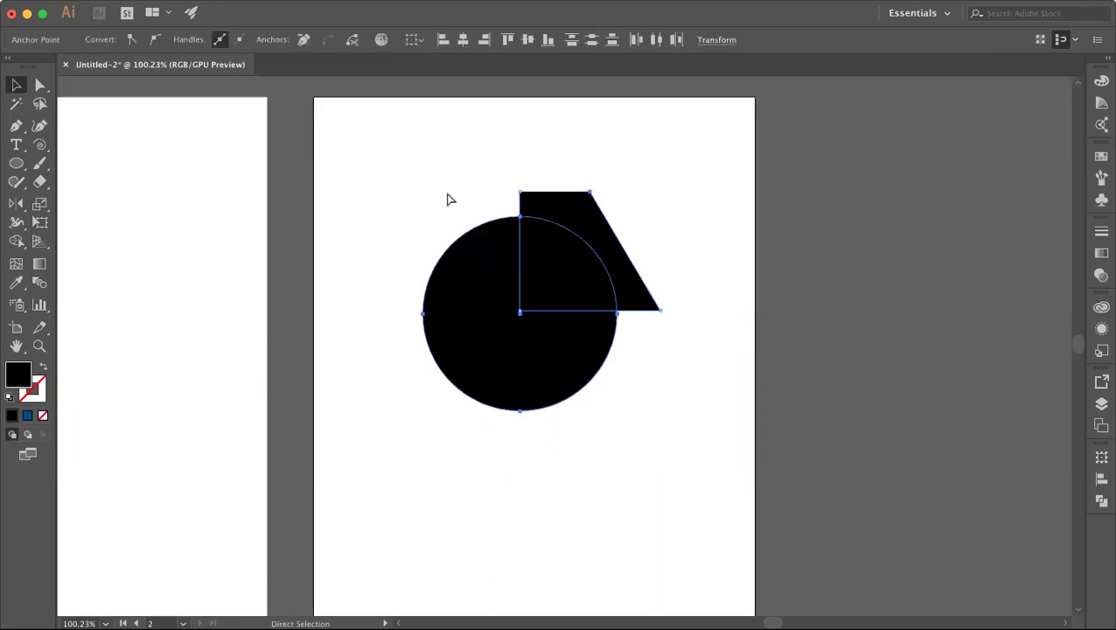
pyautogui.hotkey('ctrl', 'z')
pyautogui.hotkey('ctrl', 'z')
pyautogui.hotkey('ctrl', 'z')
pyautogui.press('v')
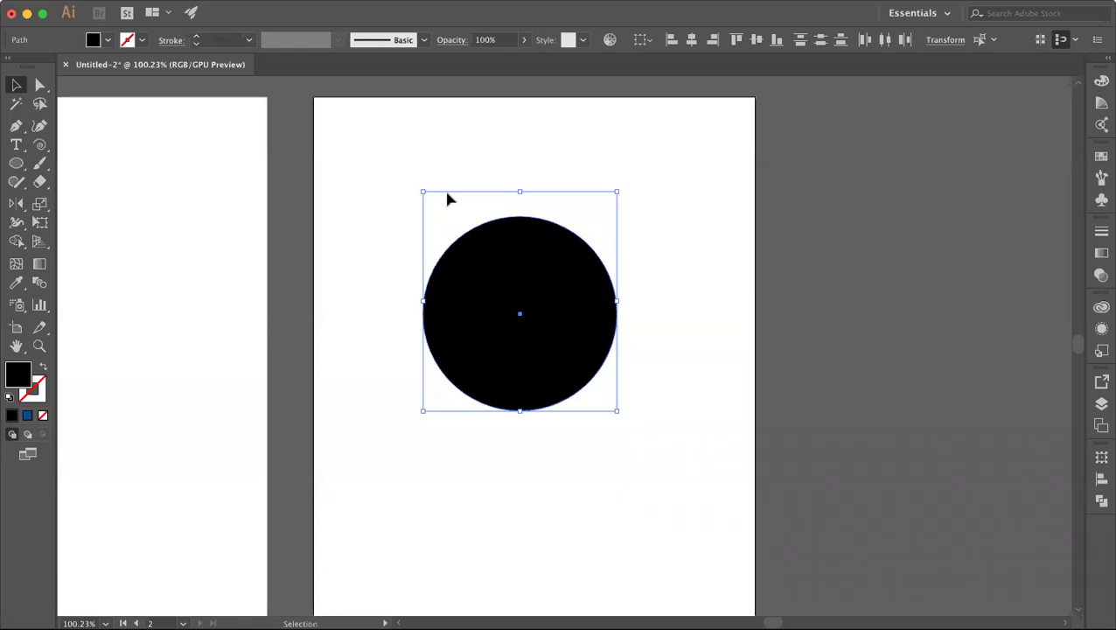
pyautogui.hotkey('ctrl', 'z')
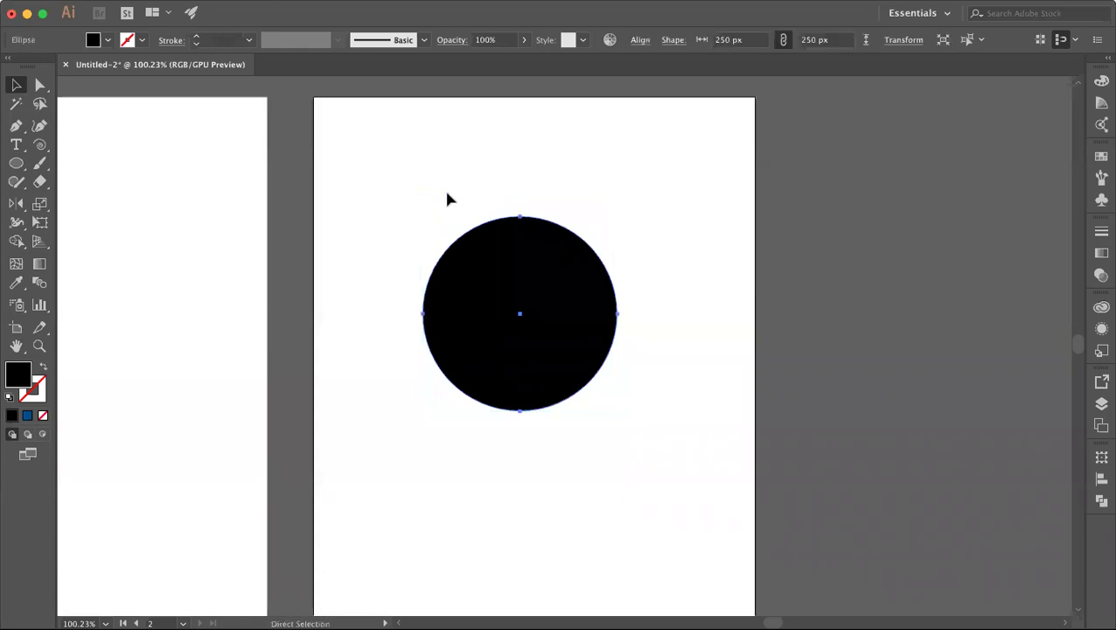
pyautogui.click(452, 204)
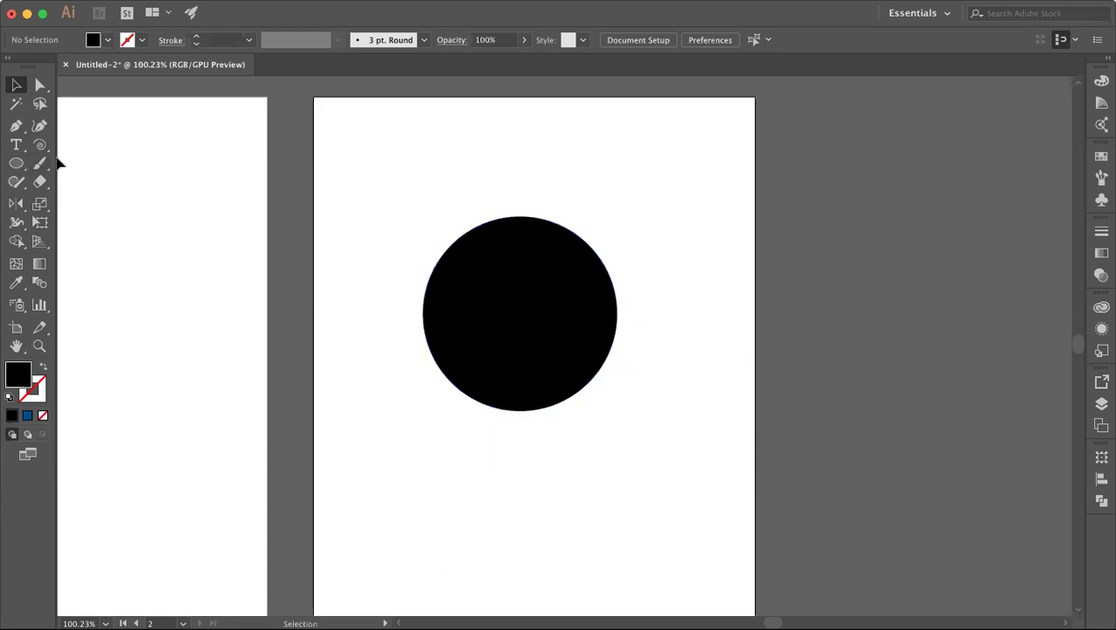
# Step: Redraw the closed Pen helper shape over the circle's upper-right quarter
pyautogui.moveTo(49, 149); pyautogui.dragTo(85, 144)
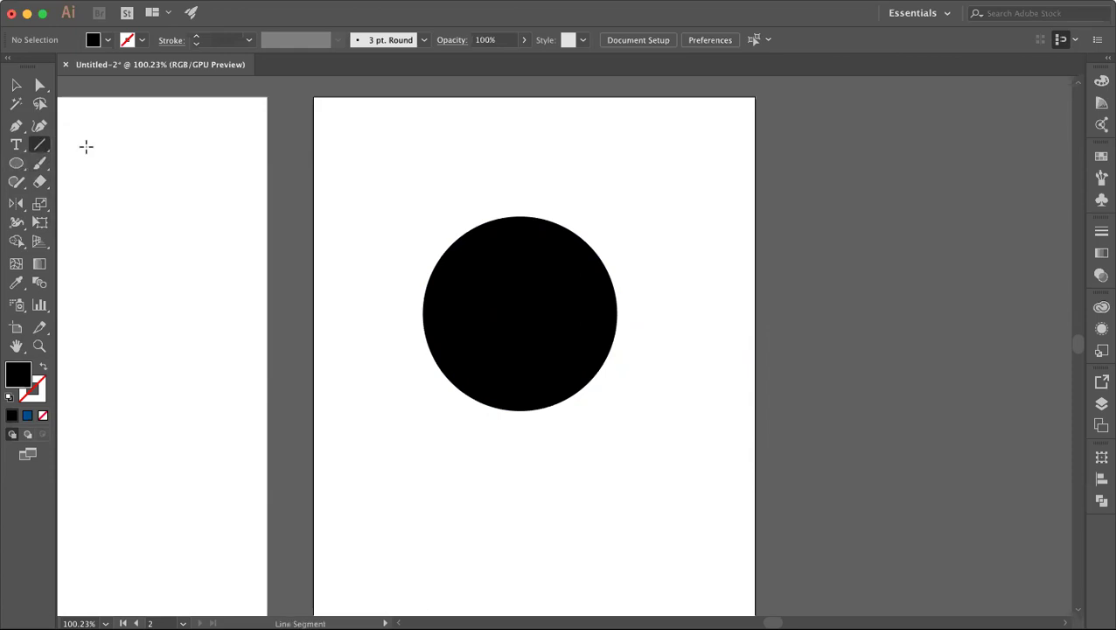
pyautogui.click(16, 125)
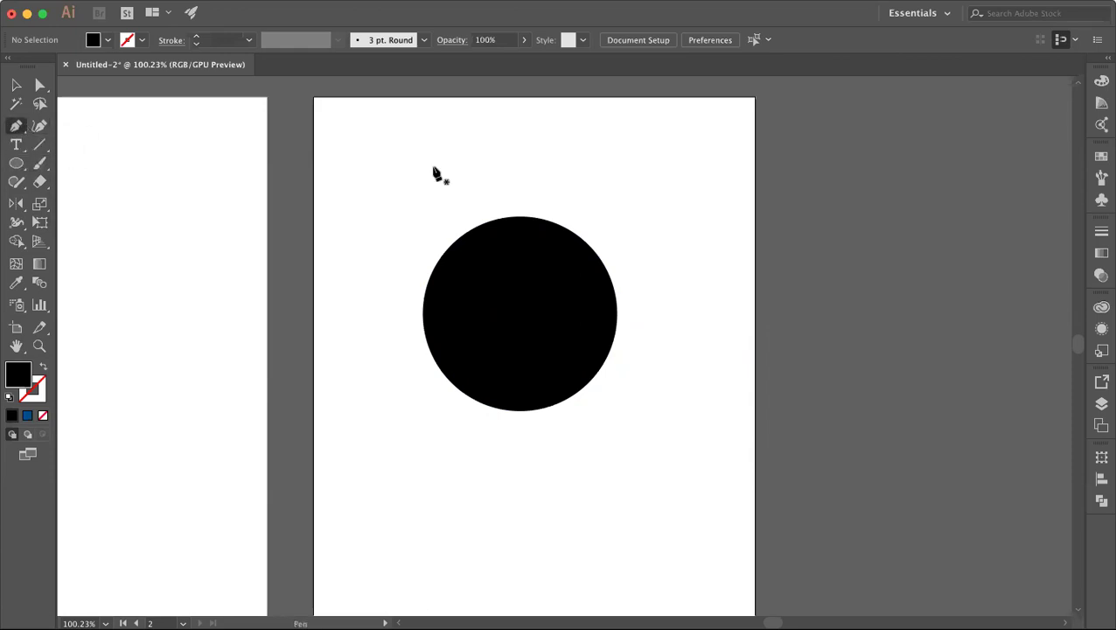
pyautogui.click(520, 187)
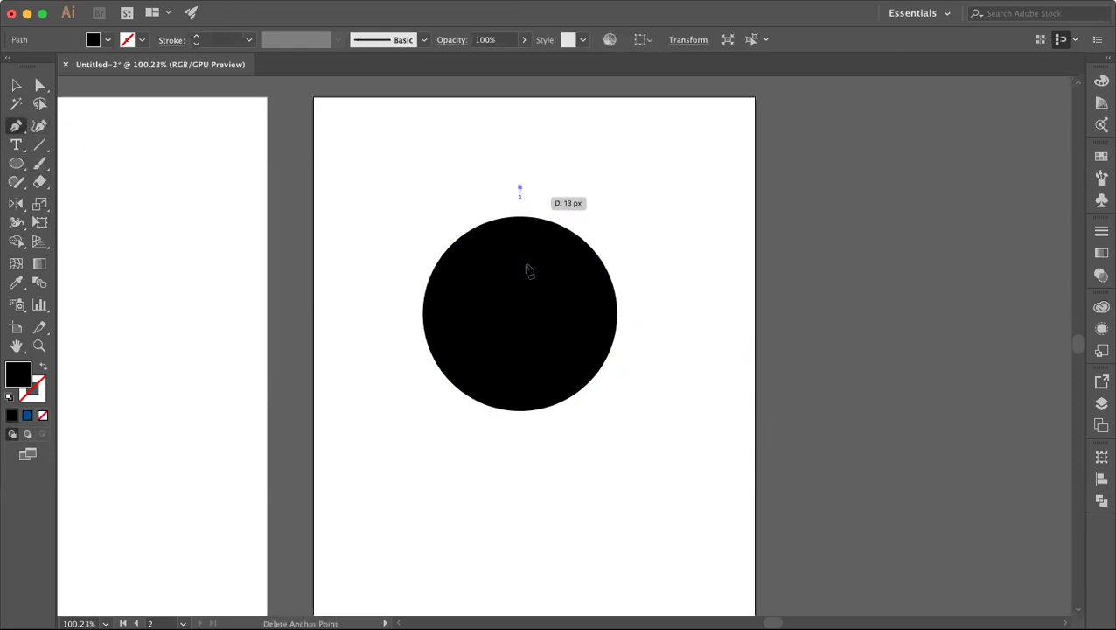
pyautogui.click(520, 316)
pyautogui.click(682, 316)
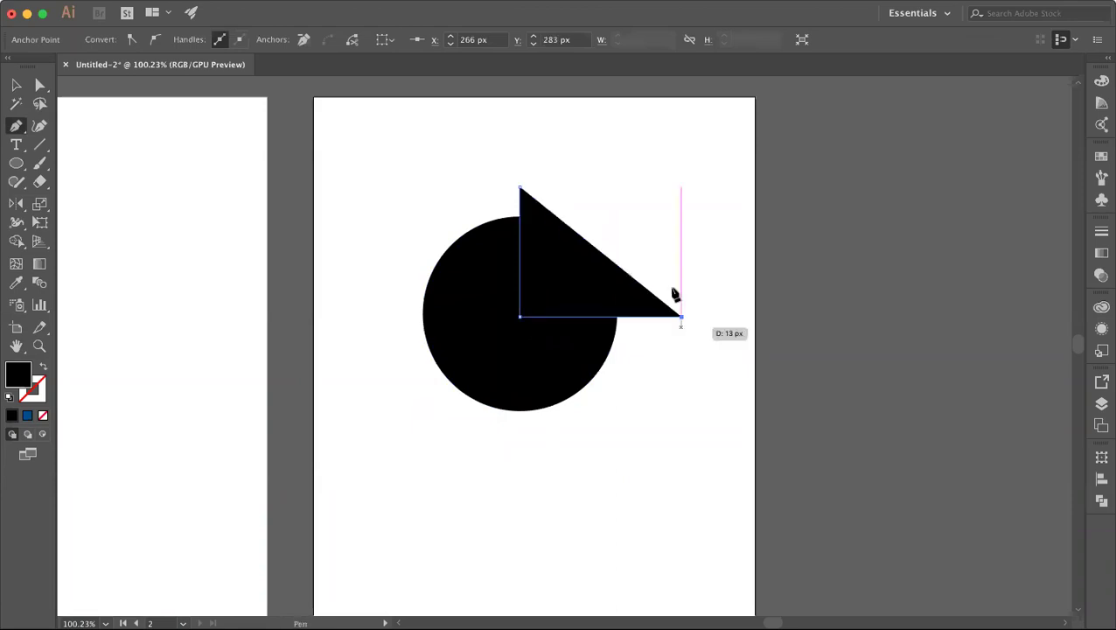
pyautogui.click(658, 253)
pyautogui.click(520, 187)
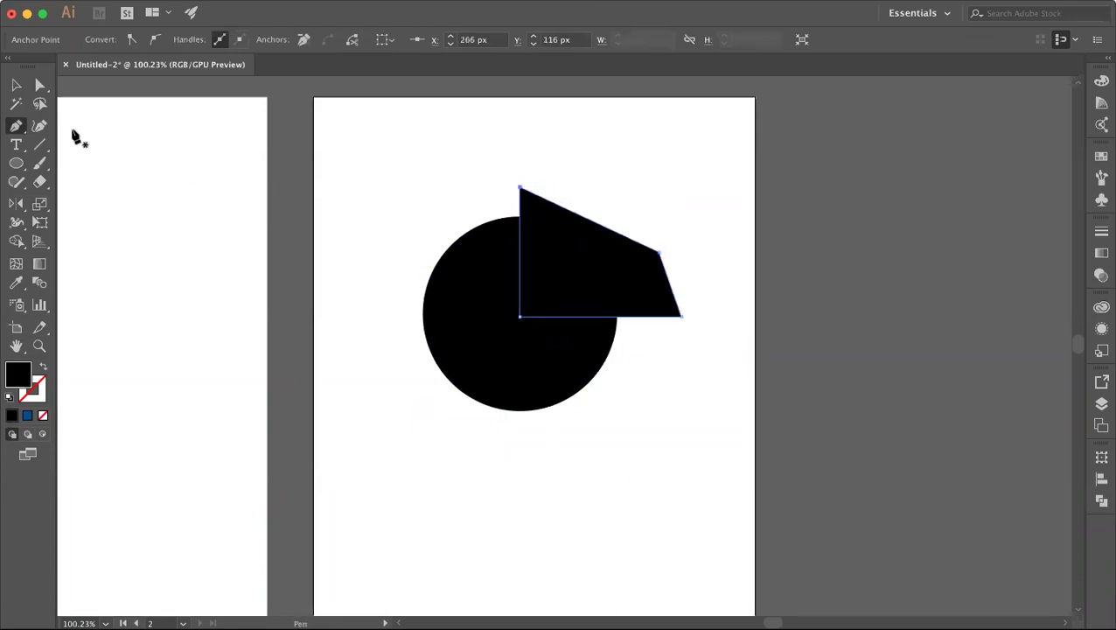
# Step: Select both shapes and Shape Builder away the leftover piece outside the circle
pyautogui.click(14, 85)
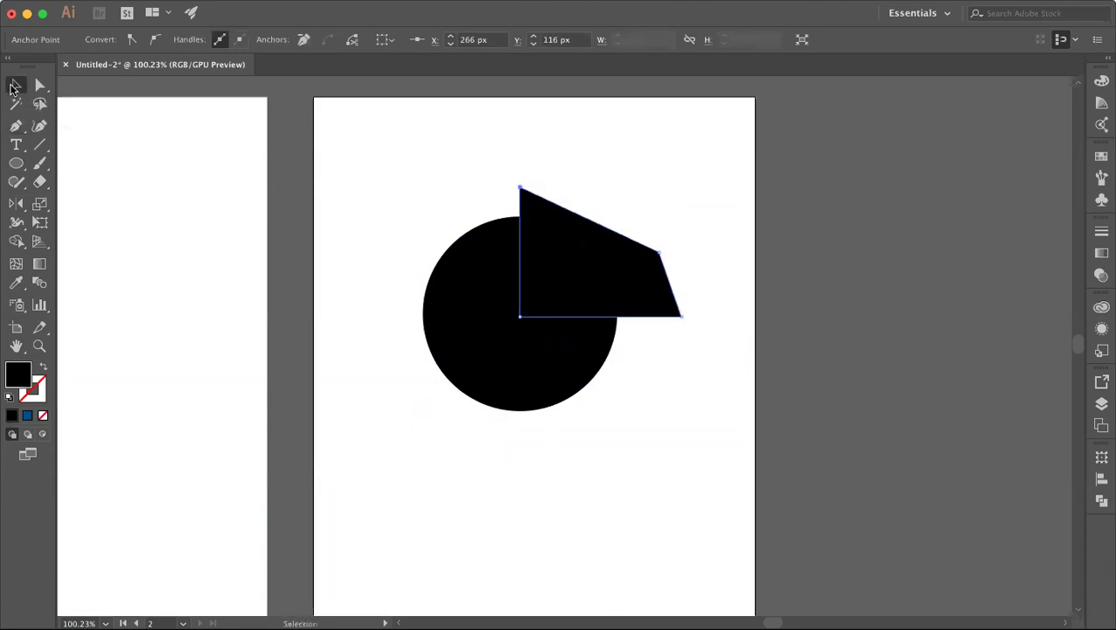
pyautogui.click(378, 179)
pyautogui.moveTo(378, 178); pyautogui.dragTo(682, 461)
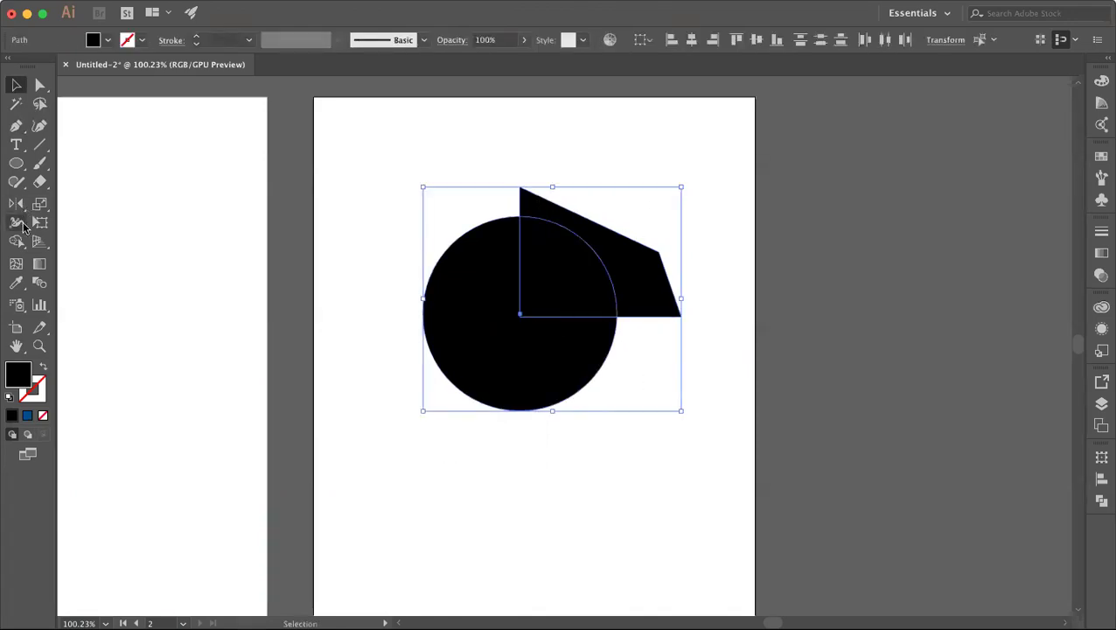
pyautogui.click(512, 158)
pyautogui.moveTo(513, 160); pyautogui.dragTo(710, 460)
pyautogui.click(15, 244)
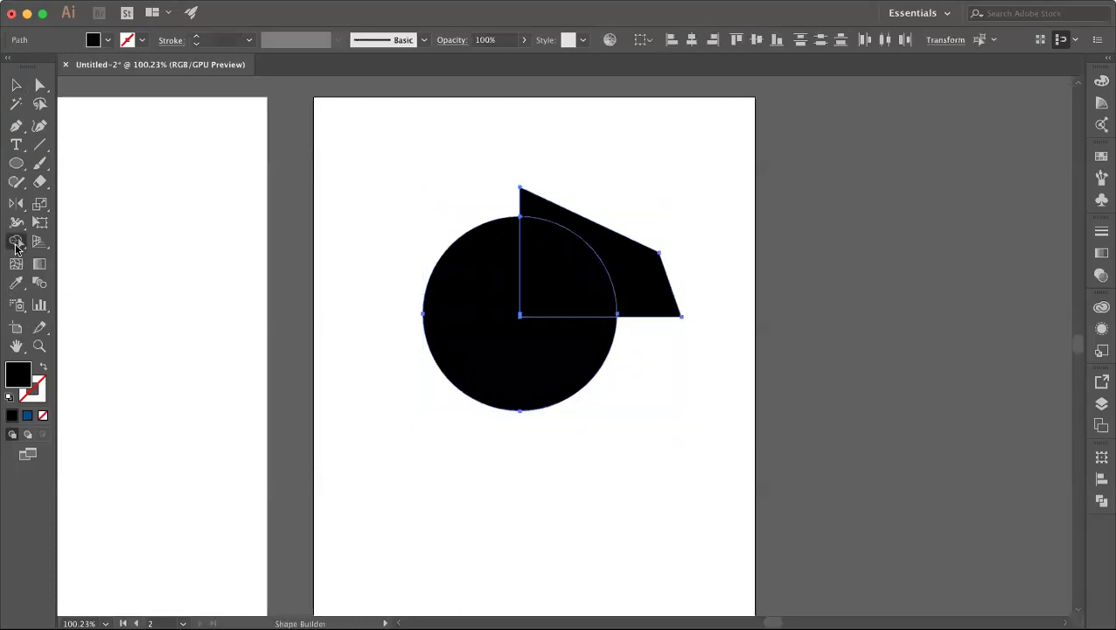
pyautogui.keyDown('alt'); pyautogui.click(656, 299); pyautogui.keyUp('alt')
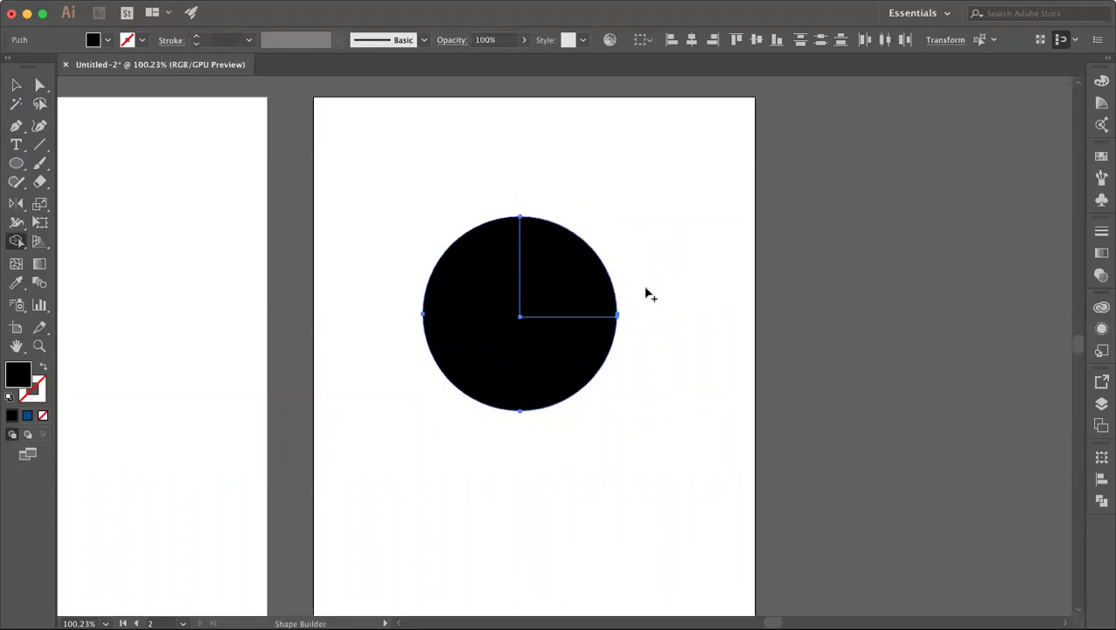
pyautogui.click(16, 85)
# Step: Fill the circle's upper-right quarter with bright blue from the Color Picker
pyautogui.click(449, 138)
pyautogui.click(525, 253)
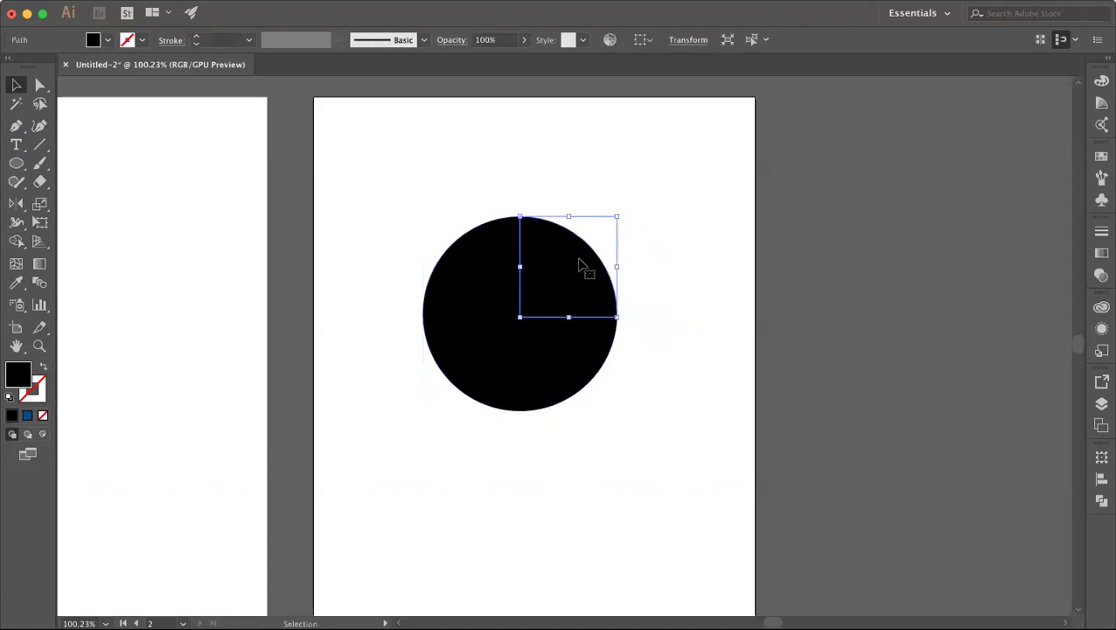
pyautogui.click(504, 269)
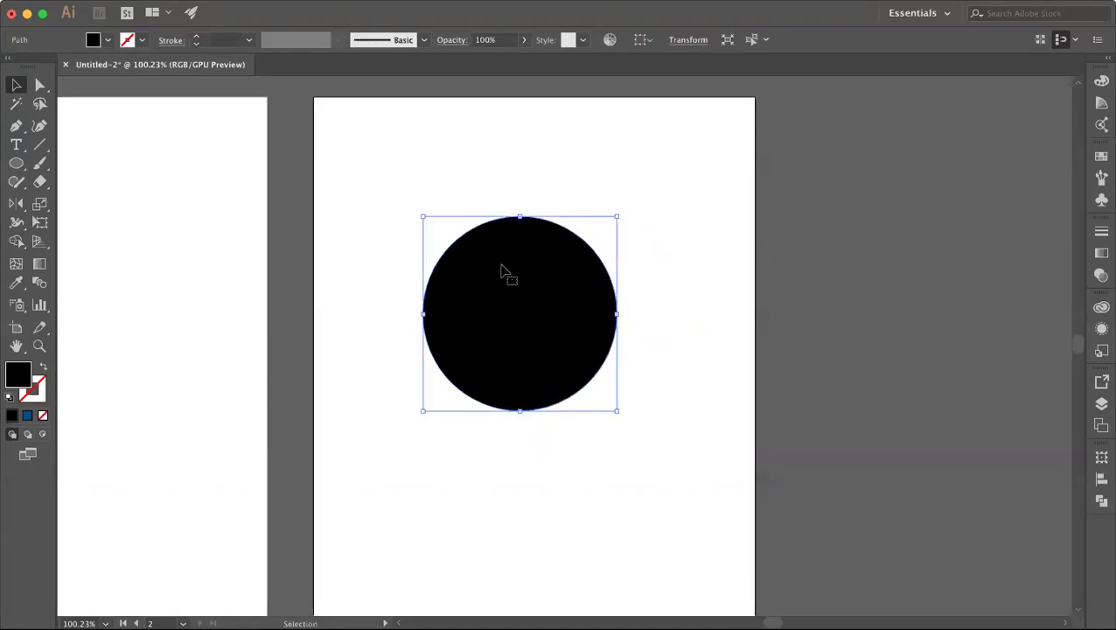
pyautogui.click(336, 270)
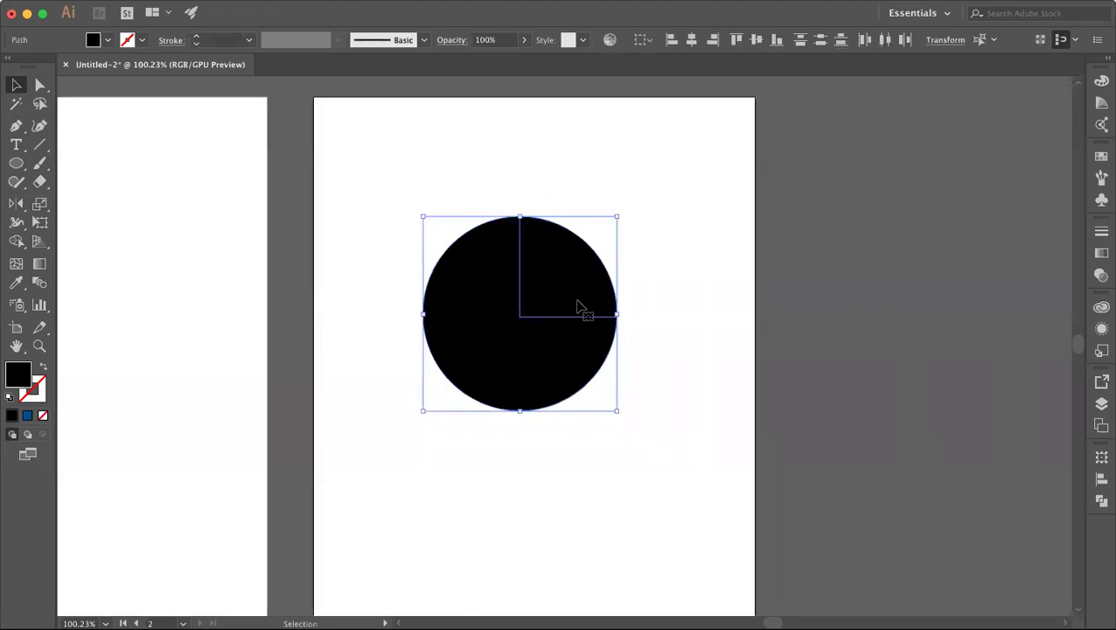
pyautogui.click(318, 328)
pyautogui.click(553, 286)
pyautogui.doubleClick(19, 373)
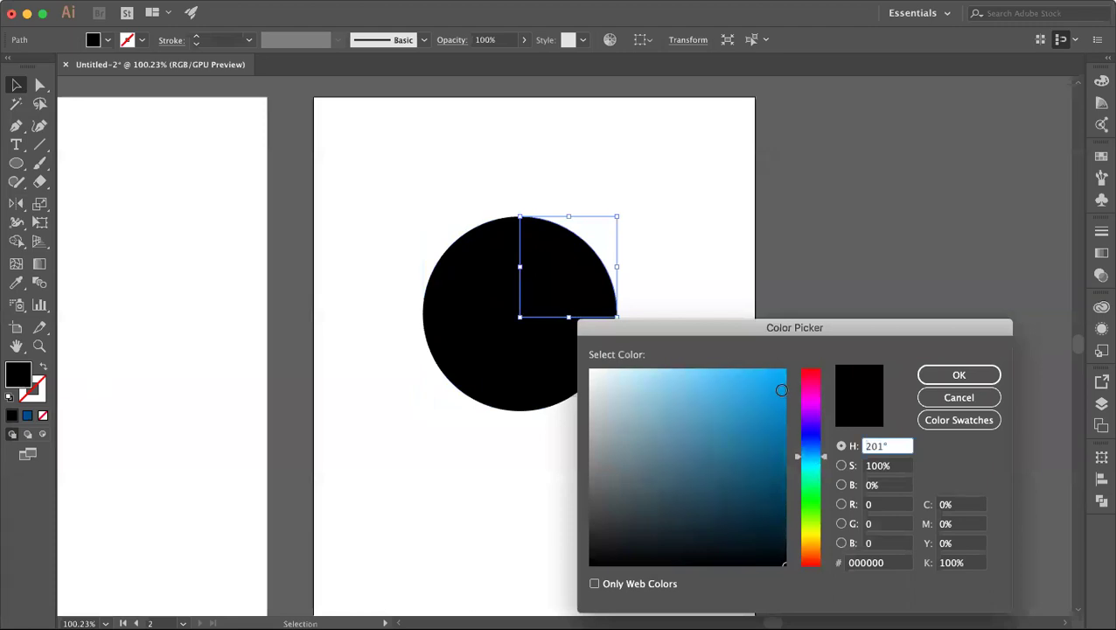
pyautogui.moveTo(779, 390); pyautogui.dragTo(781, 357)
pyautogui.click(925, 374)
# Step: Fill the rest of the circle with light grey
pyautogui.click(767, 373)
pyautogui.click(525, 376)
pyautogui.doubleClick(18, 374)
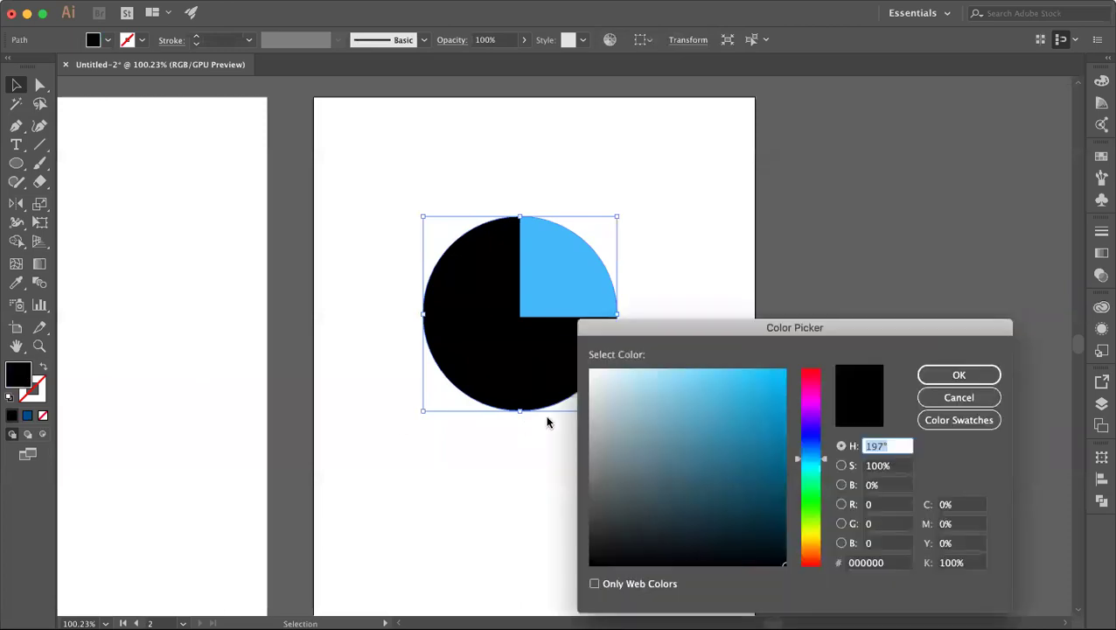
pyautogui.click(587, 414)
pyautogui.click(958, 374)
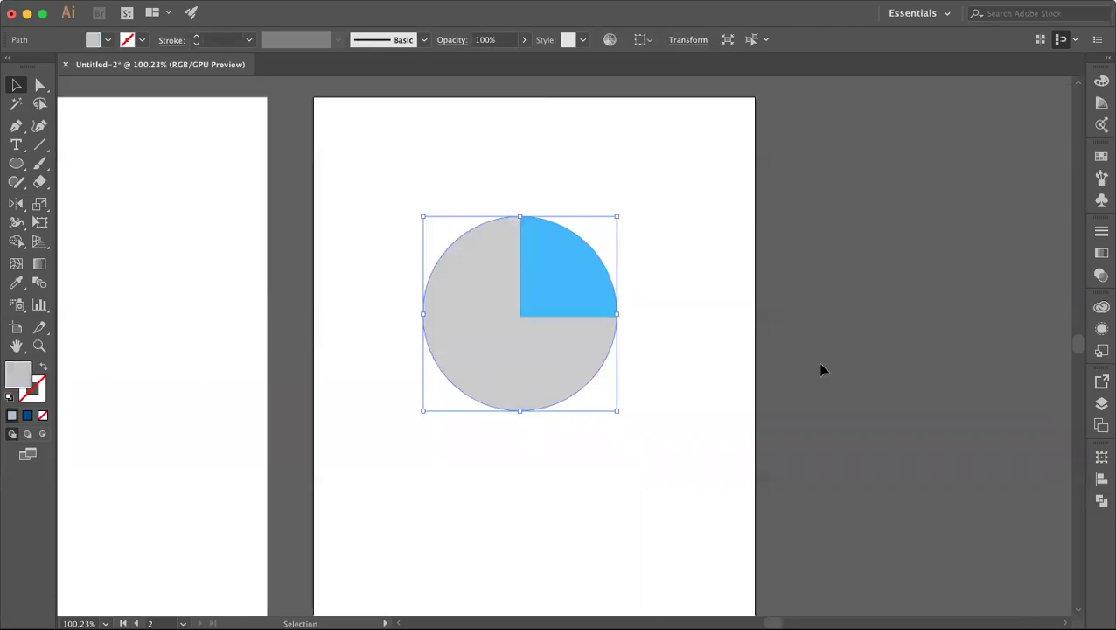
pyautogui.click(733, 359)
pyautogui.scroll(-1, 731, 354)
# Step: Copy the grey circle and use Paste in Front to place a duplicate over it
pyautogui.moveTo(434, 176); pyautogui.dragTo(740, 482)
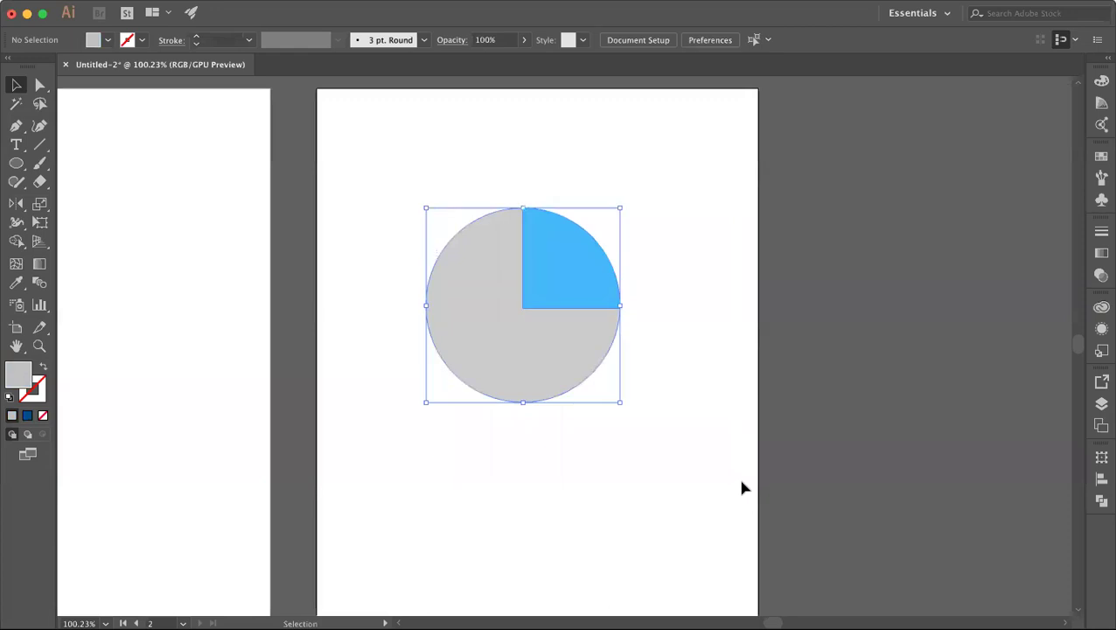
pyautogui.click(364, 305)
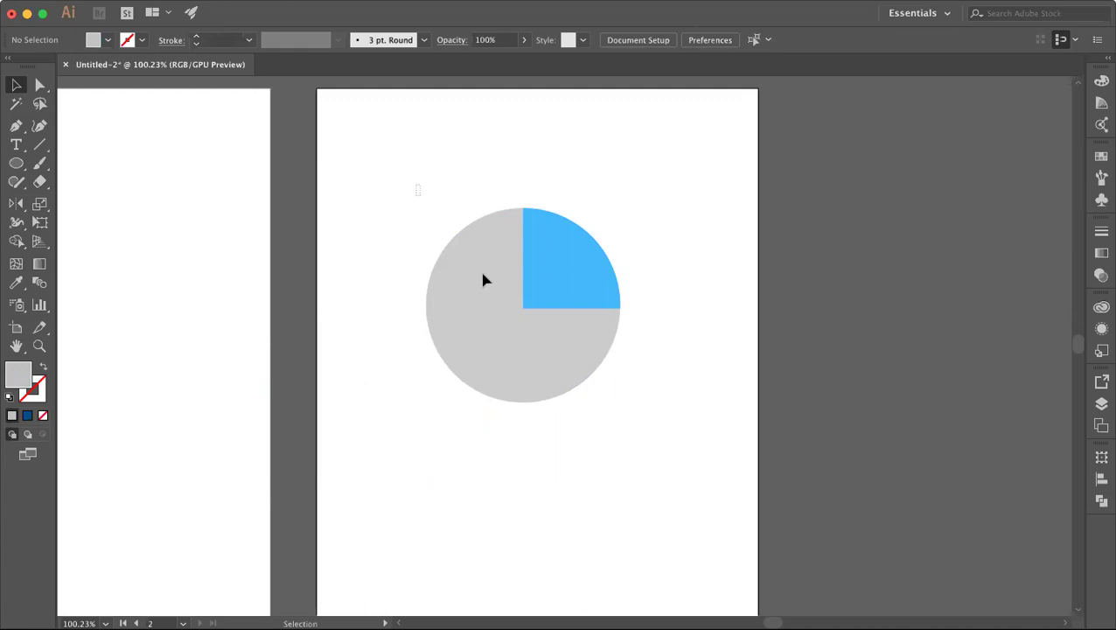
pyautogui.moveTo(418, 184); pyautogui.dragTo(615, 426)
pyautogui.press('super+h')
pyautogui.click(634, 432)
pyautogui.click(524, 345)
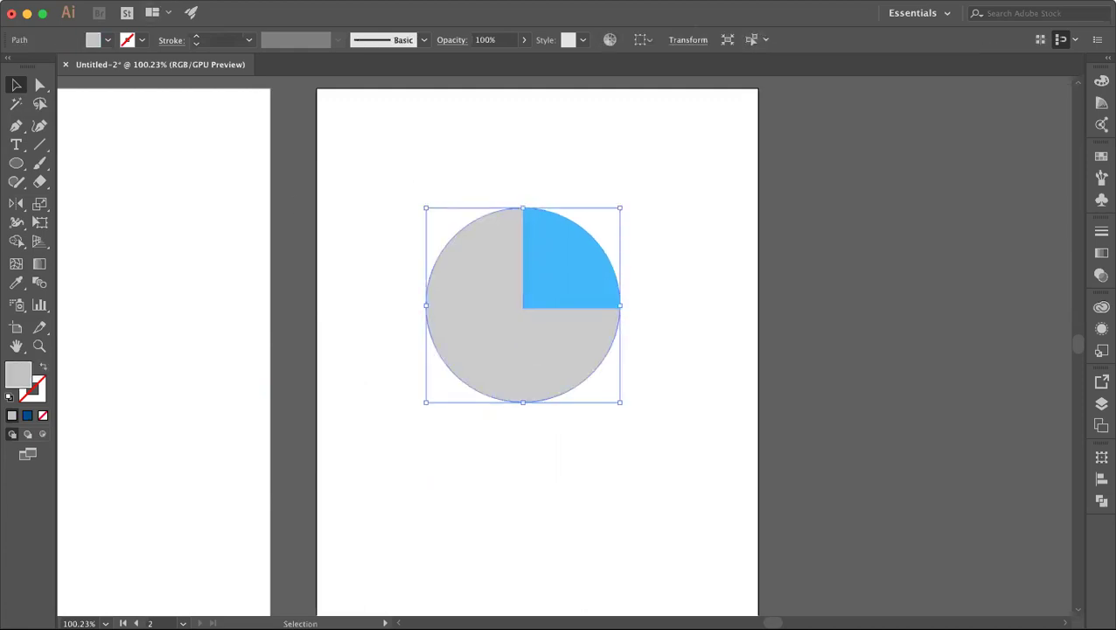
pyautogui.click(168, 2)
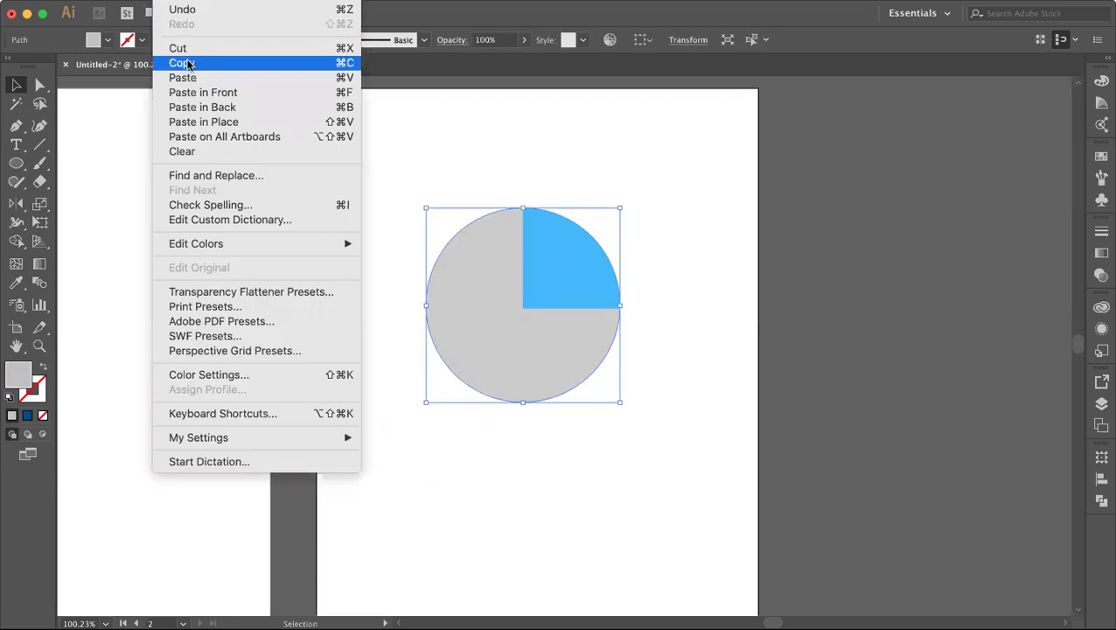
pyautogui.click(187, 64)
pyautogui.click(188, 1)
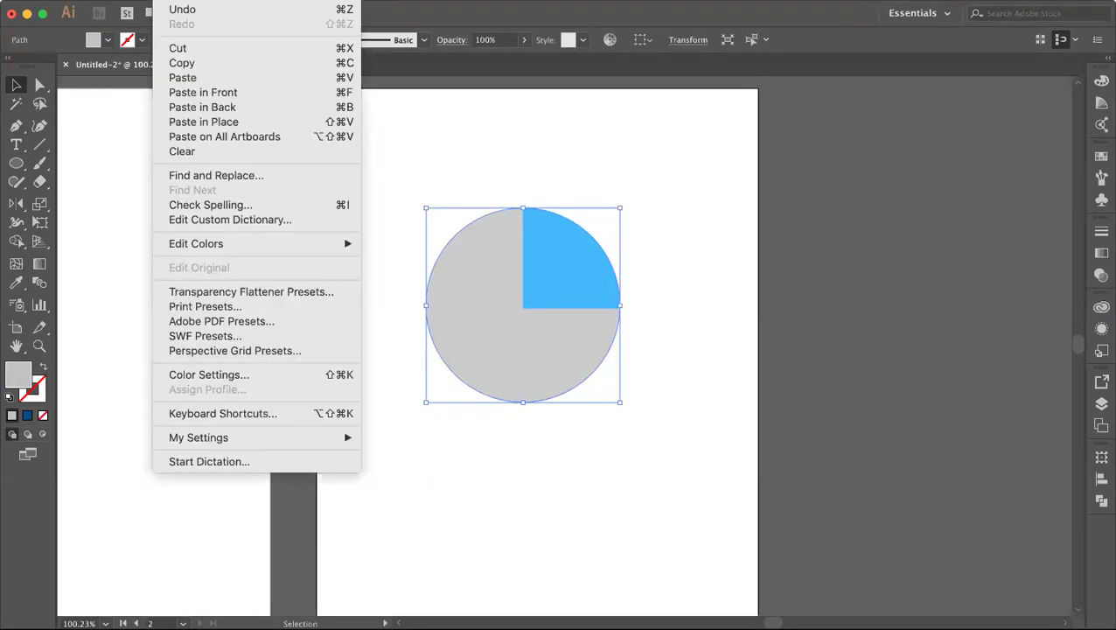
pyautogui.click(206, 95)
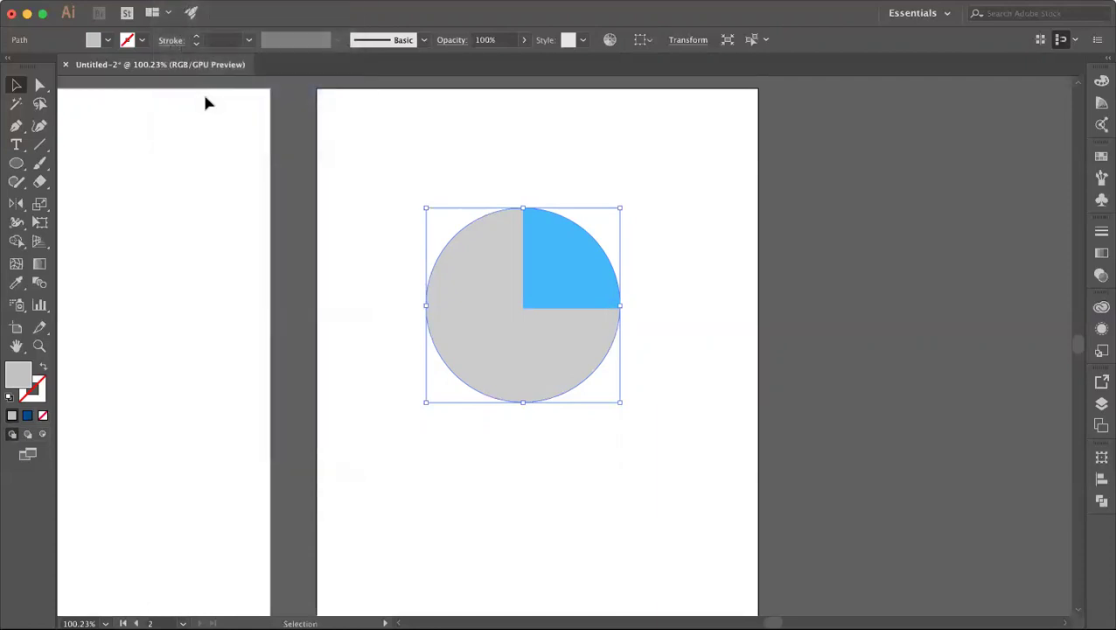
# Step: Raise the grey circle copy above the blue quarter in Layers and with Bring Forward
pyautogui.click(1101, 404)
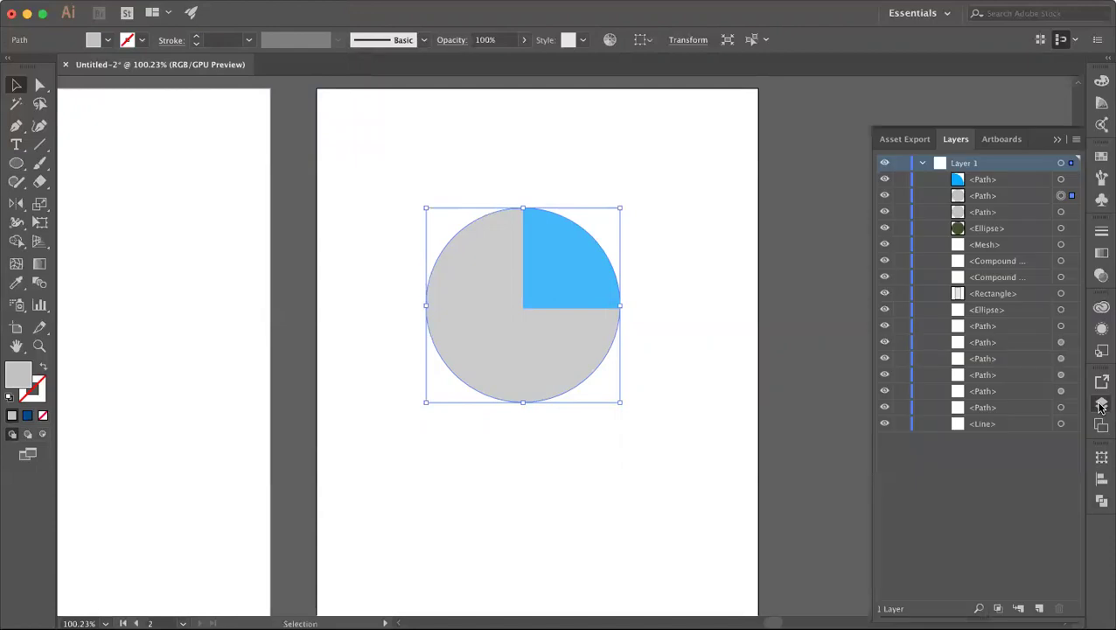
pyautogui.click(979, 200)
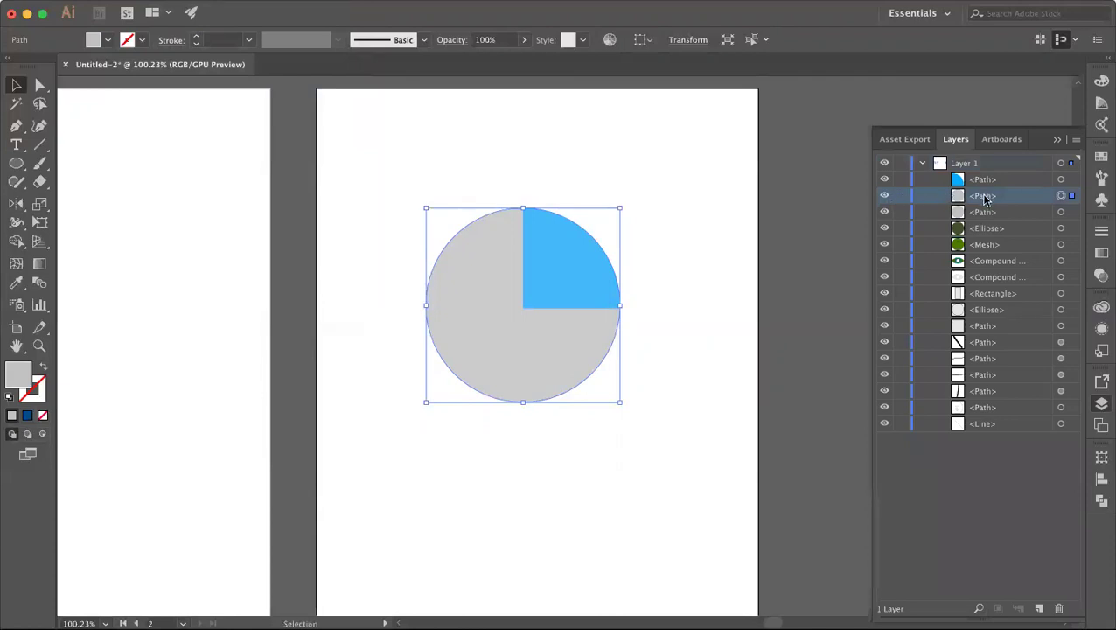
pyautogui.moveTo(985, 200)
pyautogui.mouseDown()
pyautogui.moveTo(981, 172)
pyautogui.moveTo(983, 202)
pyautogui.mouseUp()
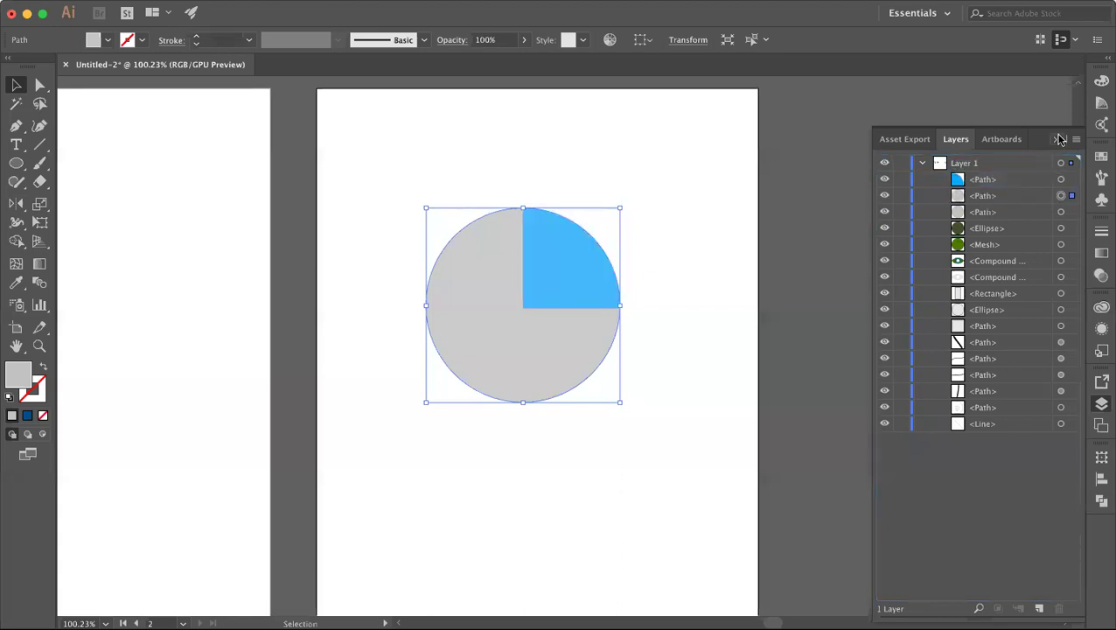
pyautogui.click(1057, 139)
pyautogui.click(735, 258)
pyautogui.click(545, 359)
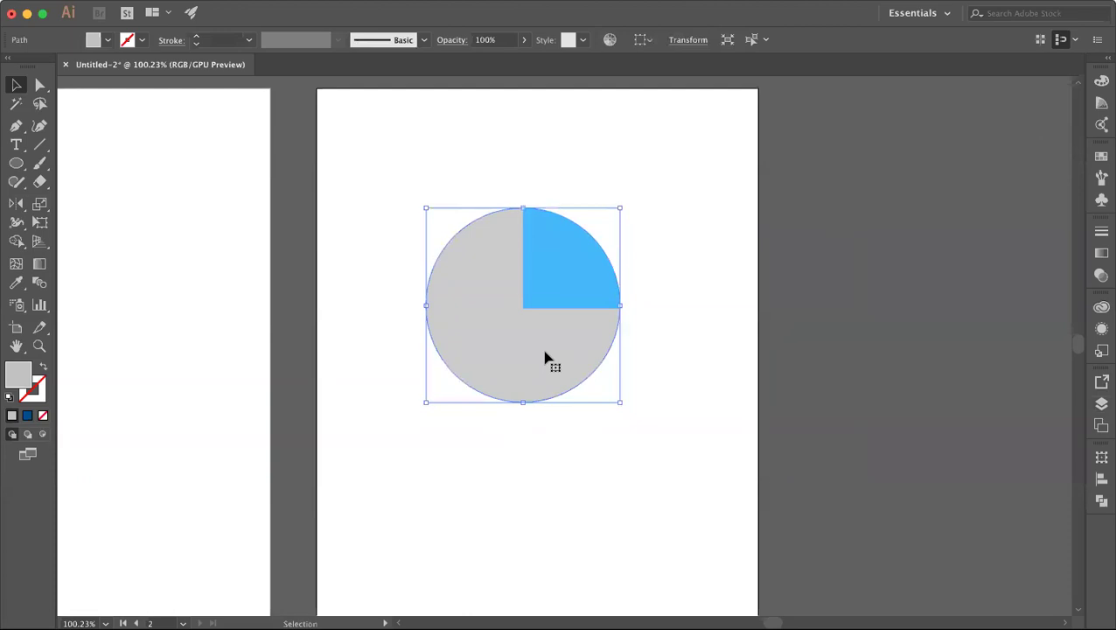
pyautogui.rightClick(546, 357)
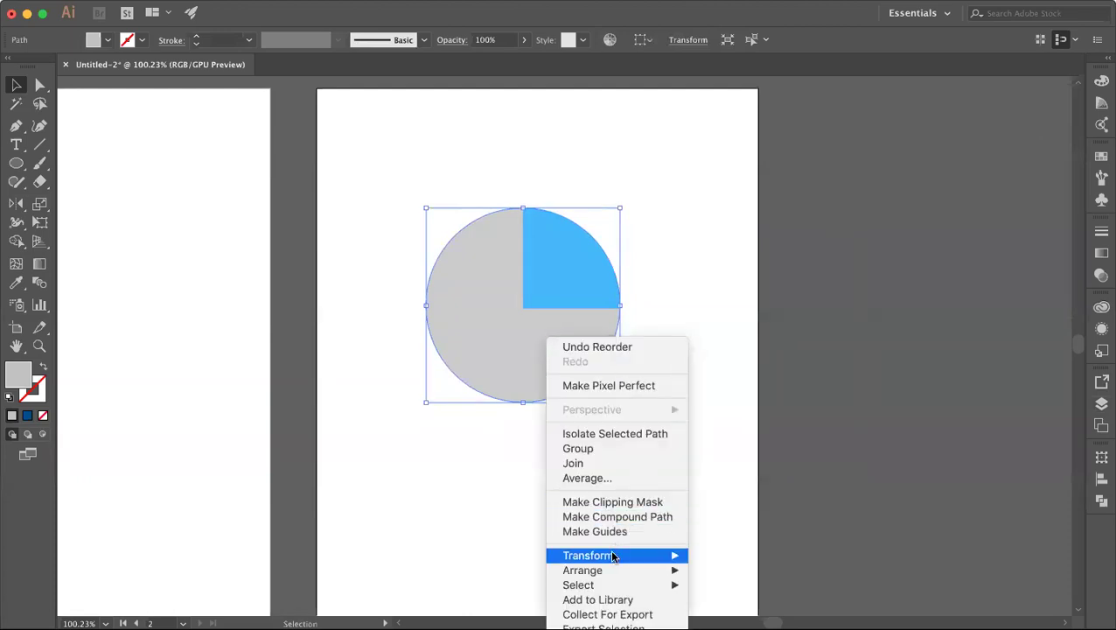
pyautogui.moveTo(610, 570)
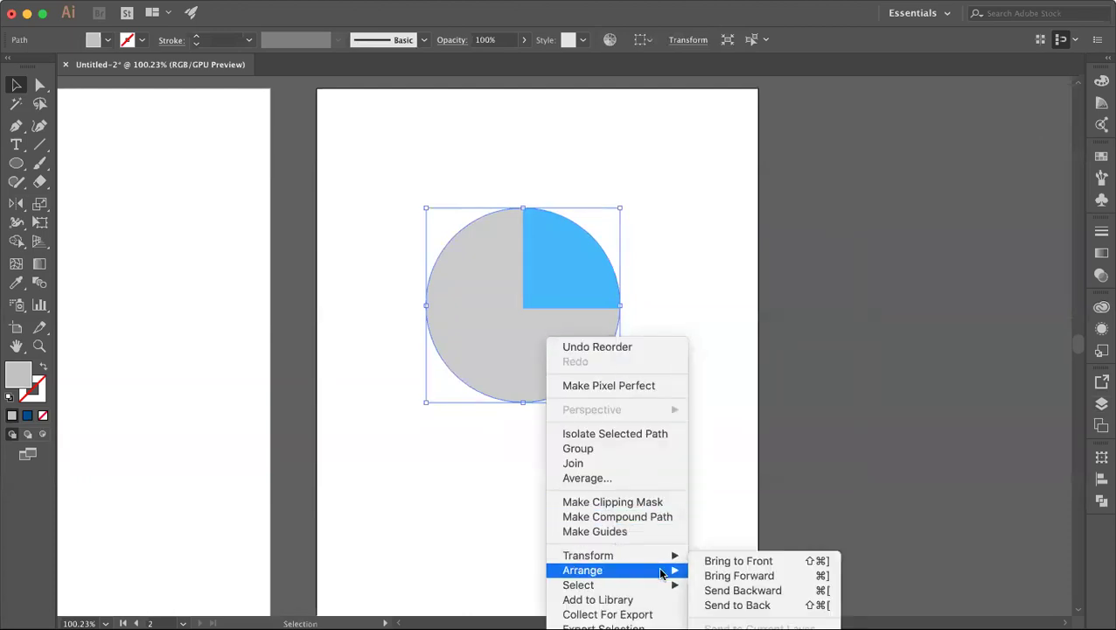
pyautogui.click(774, 576)
pyautogui.click(685, 452)
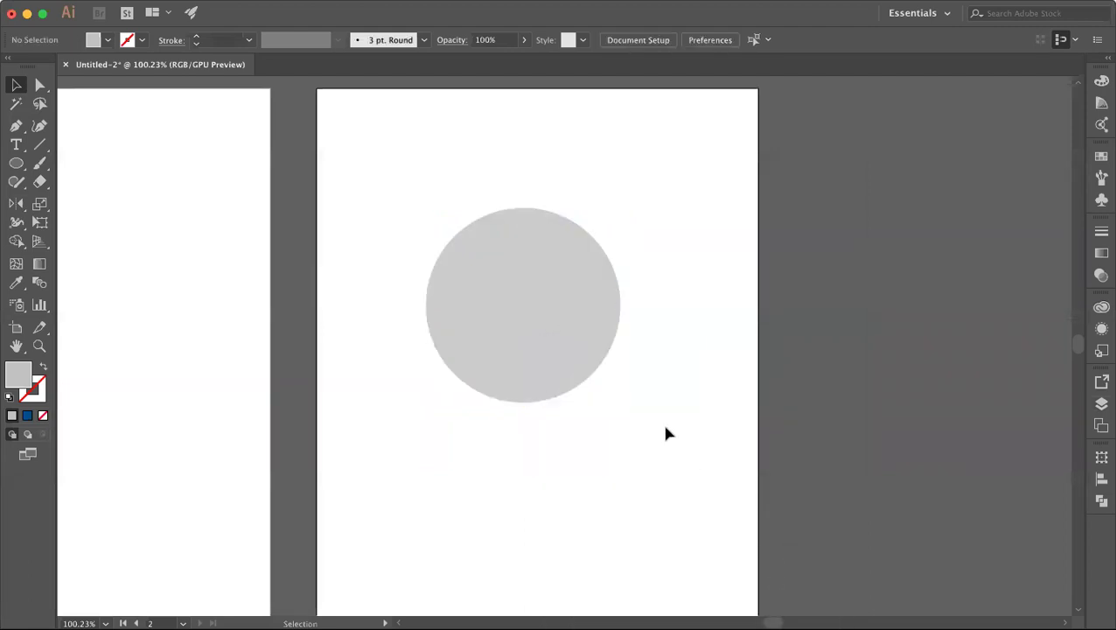
# Step: Shrink the top grey circle around its centre to 150 px
pyautogui.click(573, 369)
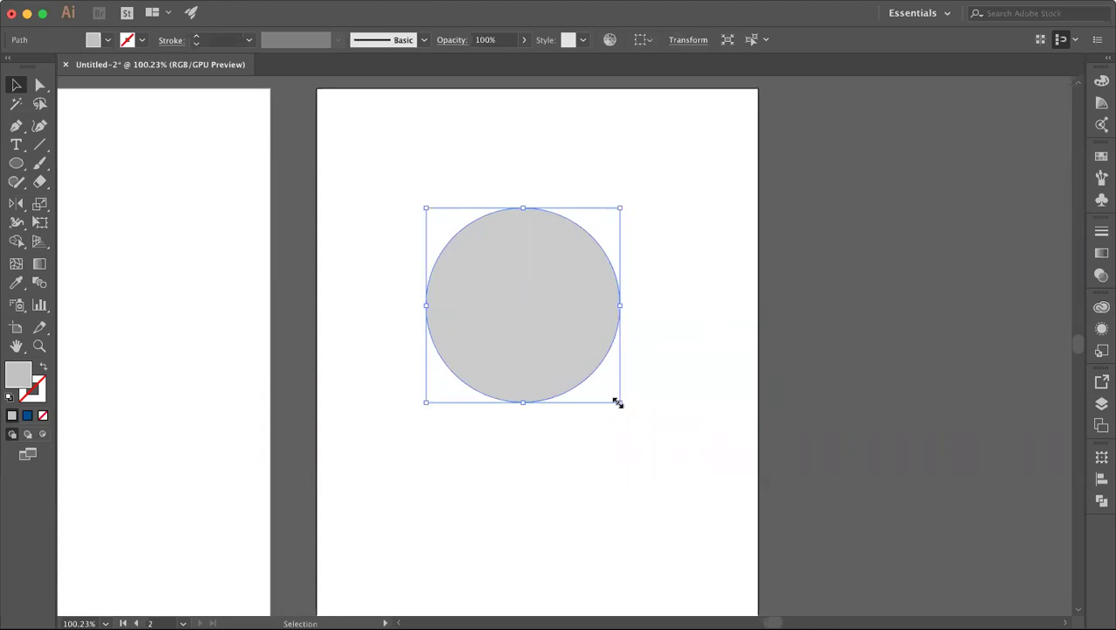
pyautogui.moveTo(617, 402); pyautogui.dragTo(582, 368)
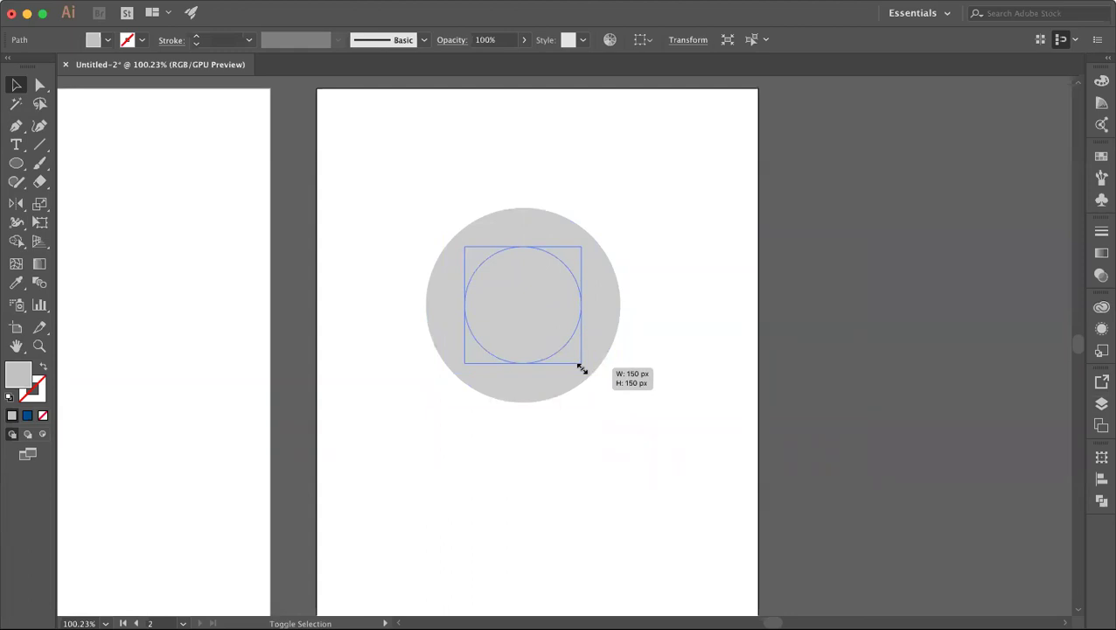
pyautogui.moveTo(582, 368); pyautogui.dragTo(580, 368)
pyautogui.click(633, 397)
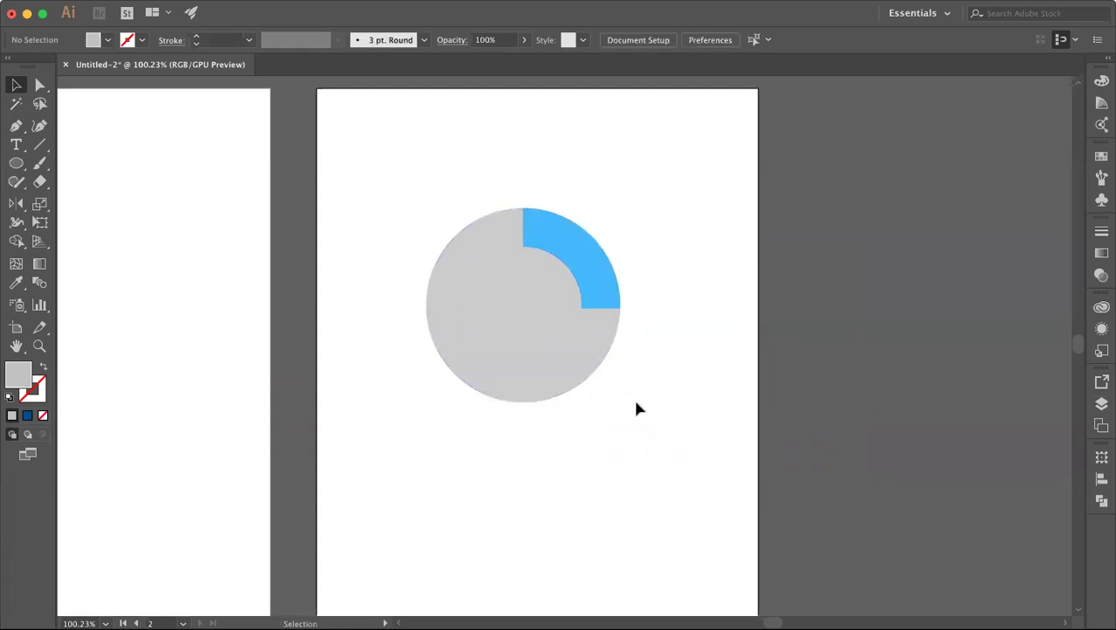
# Step: Delete the inner circle region with Shape Builder to leave a grey ring with a blue quarter
pyautogui.click(521, 299)
pyautogui.moveTo(432, 182); pyautogui.dragTo(663, 496)
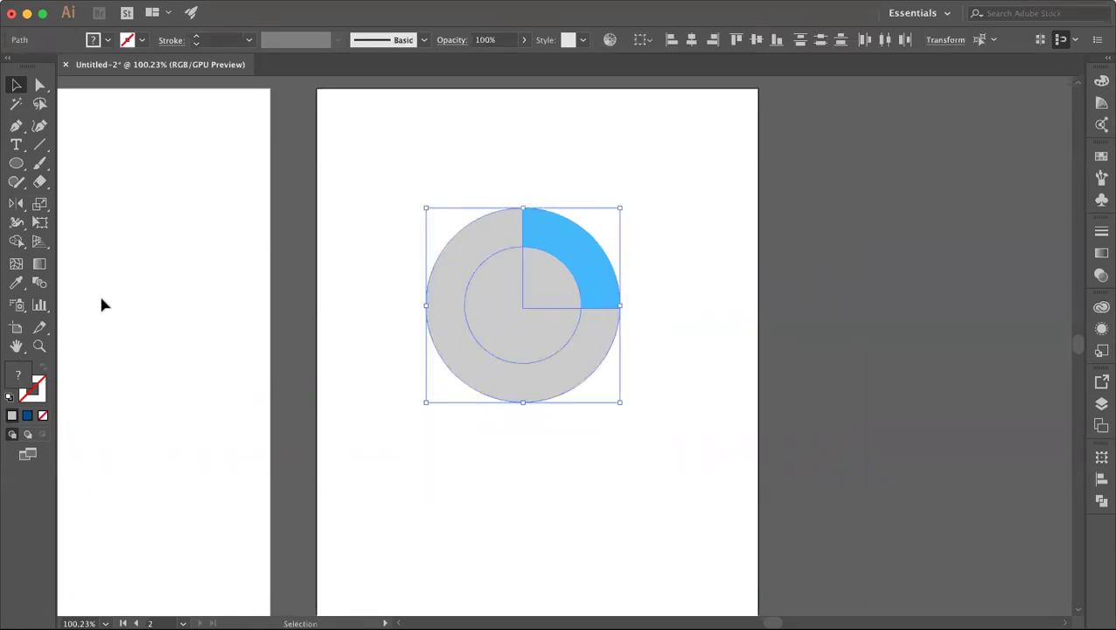
pyautogui.click(16, 247)
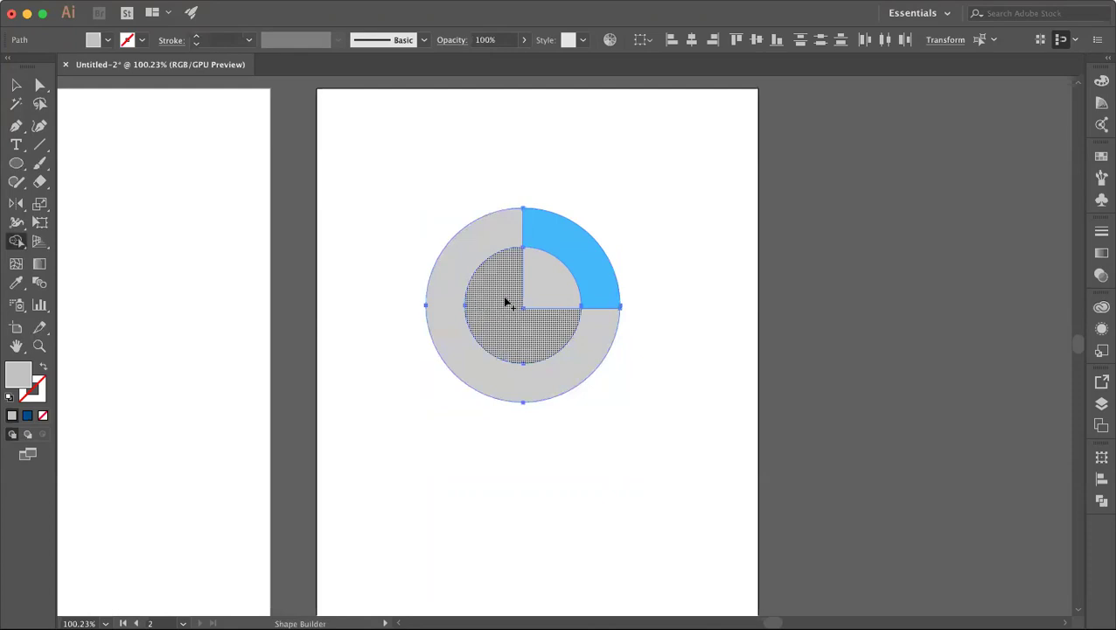
pyautogui.moveTo(506, 302); pyautogui.dragTo(538, 293)
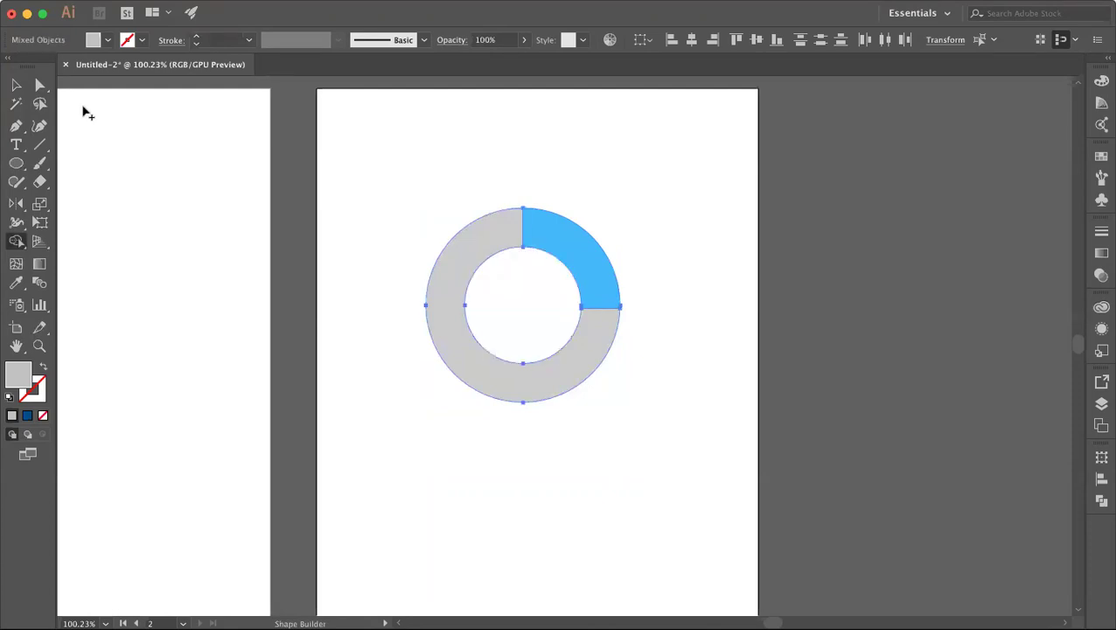
pyautogui.click(16, 86)
pyautogui.moveTo(420, 128); pyautogui.dragTo(660, 506)
pyautogui.click(660, 506)
# Step: Undo the stray moves so the blue arc sits back in the grey ring
pyautogui.click(579, 332)
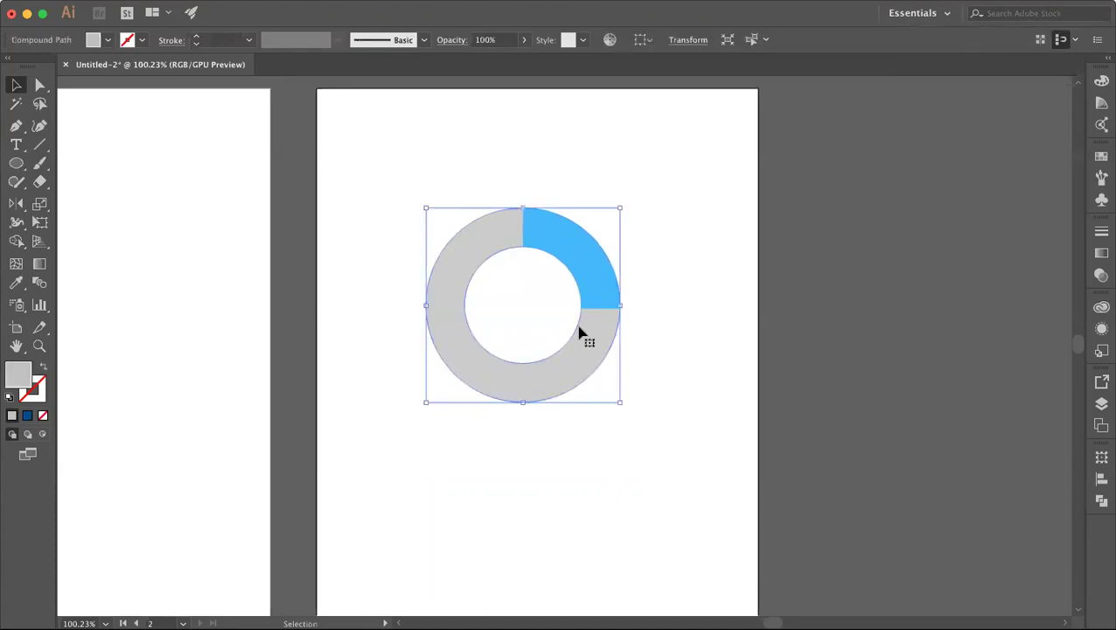
pyautogui.rightClick(579, 332)
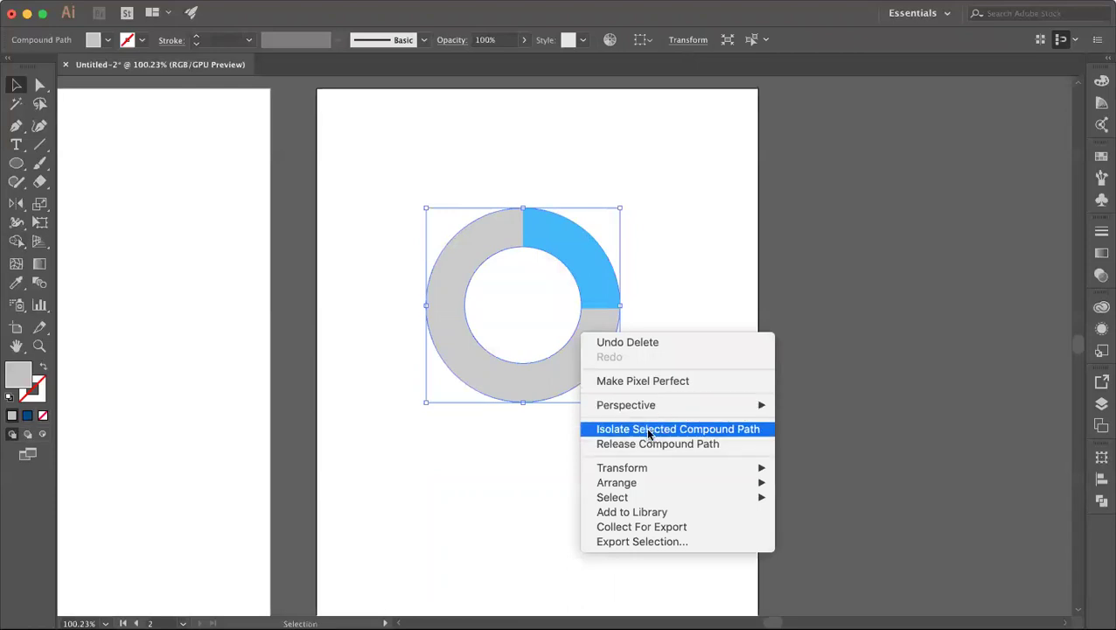
pyautogui.click(700, 240)
pyautogui.click(700, 239)
pyautogui.moveTo(567, 259); pyautogui.dragTo(640, 178)
pyautogui.press('super+z')
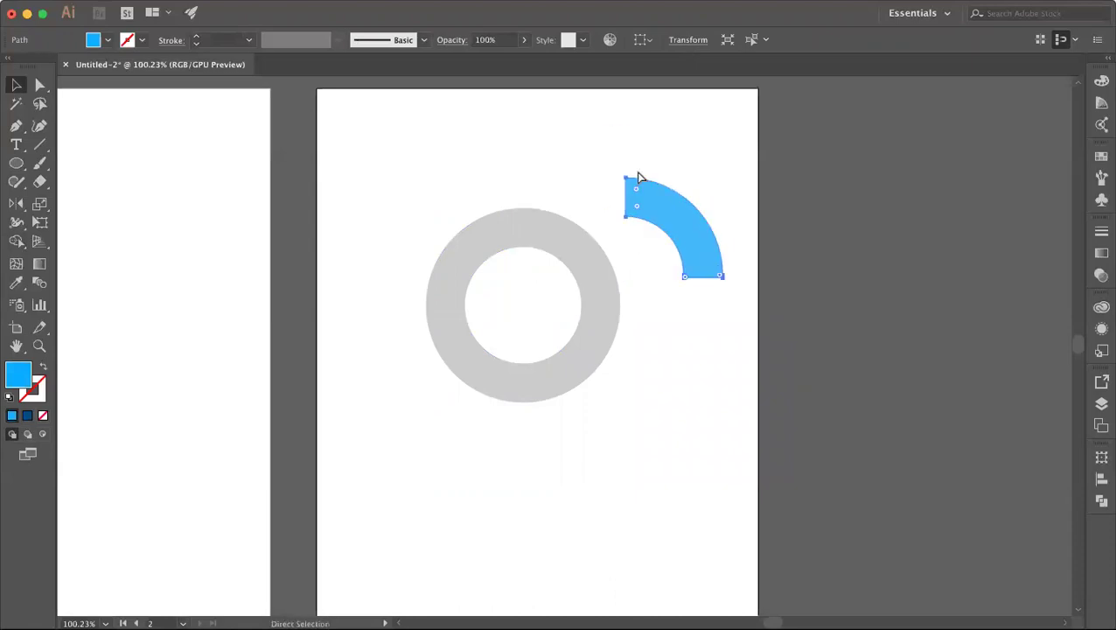
pyautogui.press('super+z')
pyautogui.click(652, 187)
pyautogui.moveTo(593, 249); pyautogui.dragTo(646, 237)
pyautogui.press('super+z')
pyautogui.click(669, 291)
# Step: Move both ring pieces together up and to the right
pyautogui.moveTo(424, 180); pyautogui.dragTo(625, 429)
pyautogui.moveTo(570, 388); pyautogui.dragTo(683, 316)
pyautogui.click(683, 401)
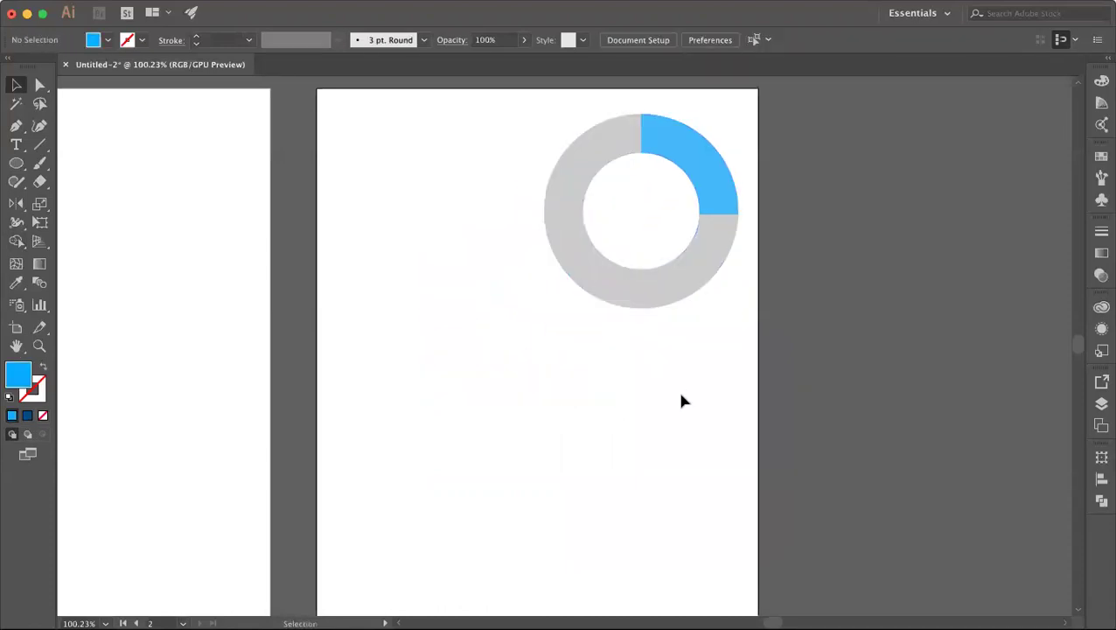
pyautogui.click(47, 314)
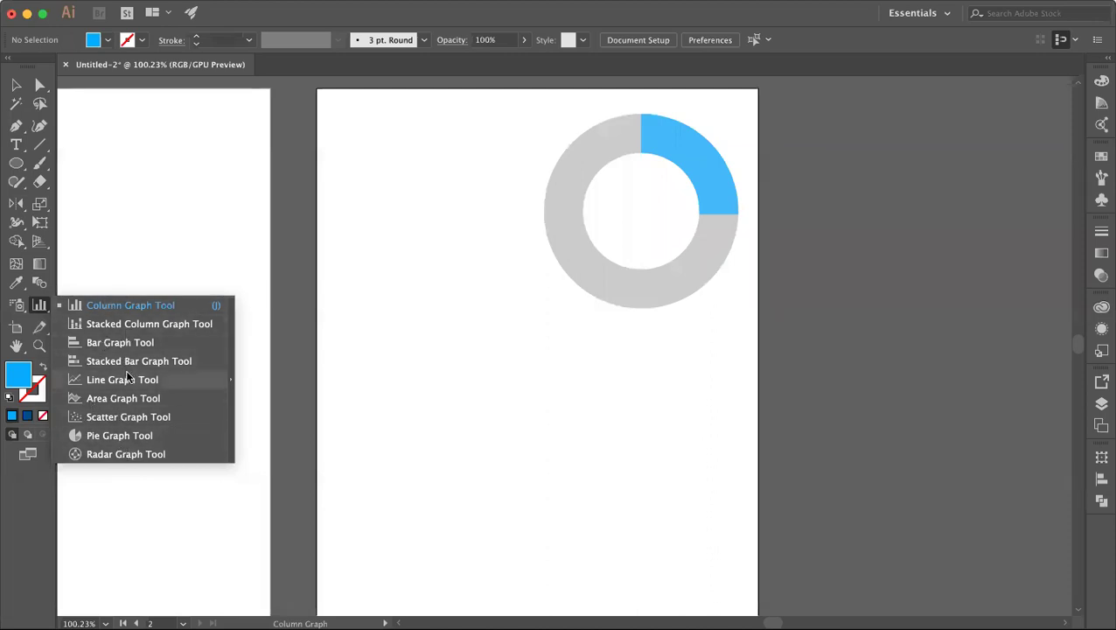
# Step: Place a 100 × 100 px pie graph below the donut ring
pyautogui.click(107, 436)
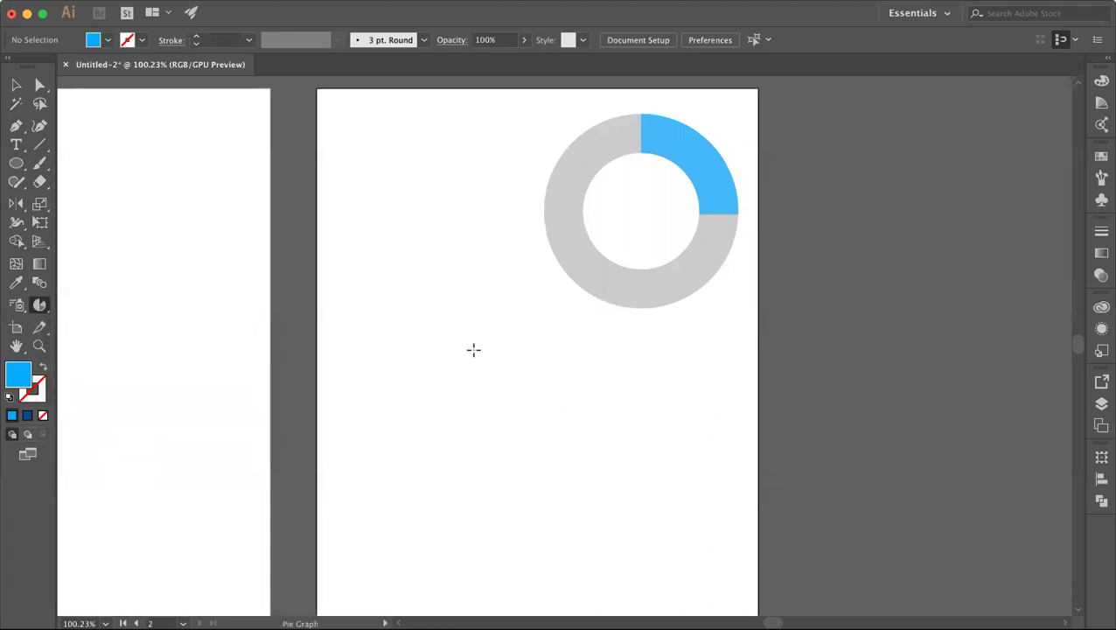
pyautogui.click(441, 371)
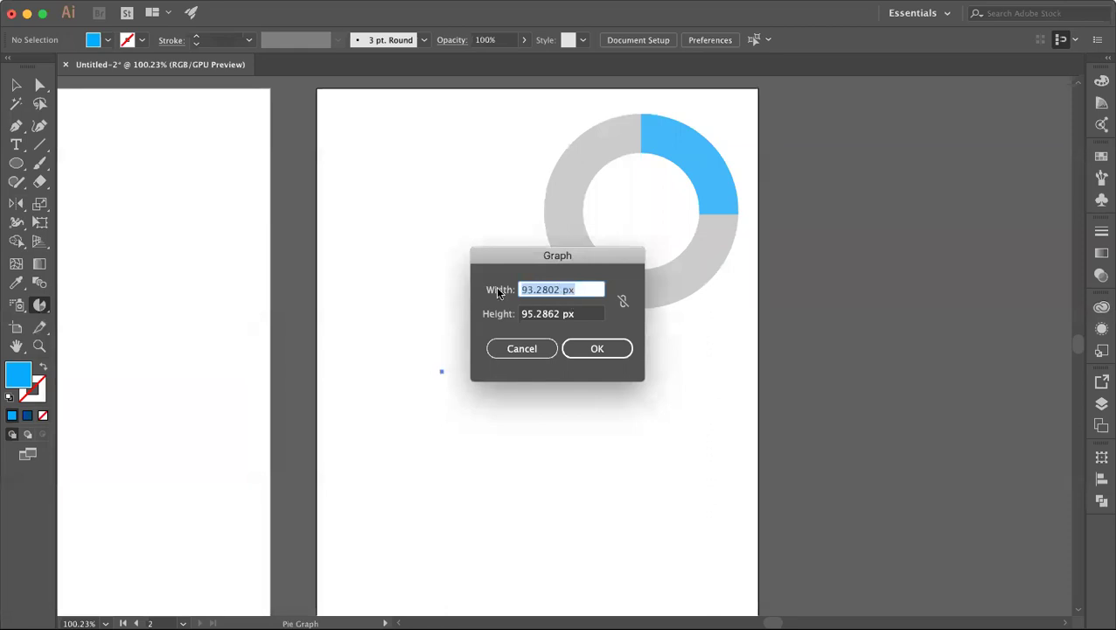
pyautogui.write('100')
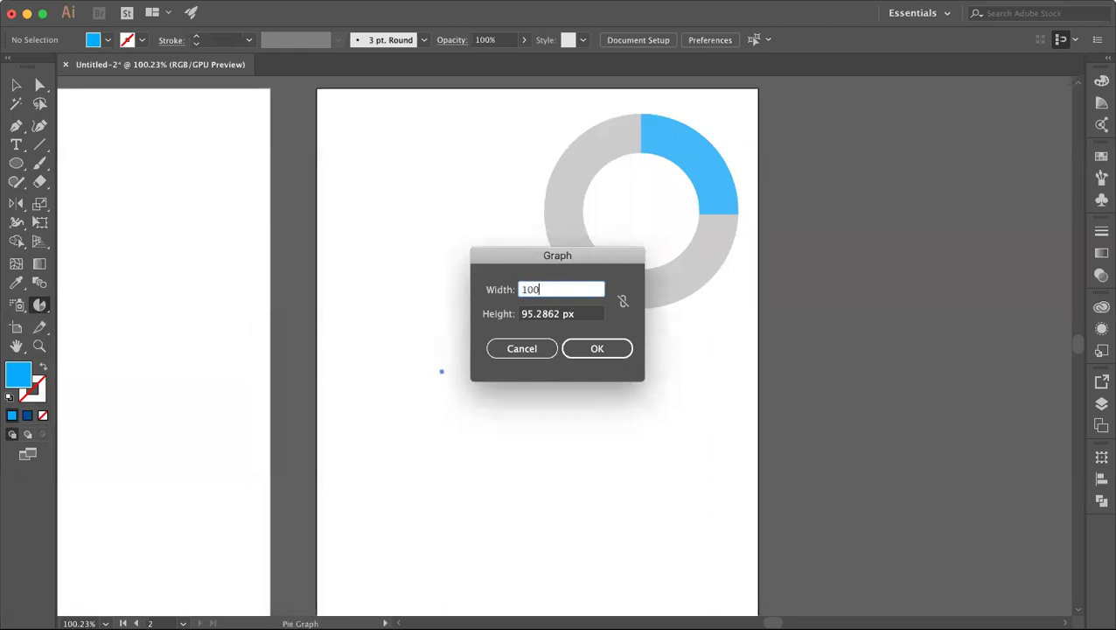
pyautogui.doubleClick(557, 313)
pyautogui.write('100')
pyautogui.press('Return')
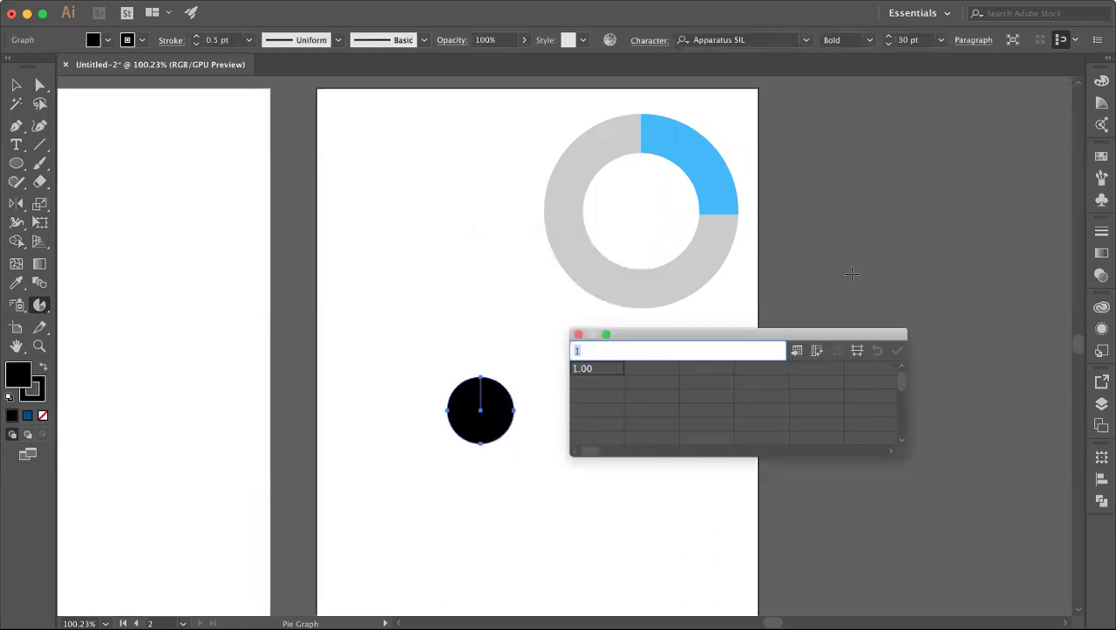
# Step: Enter the values 1 and 0.25 in the graph data sheet and apply them
pyautogui.moveTo(635, 335); pyautogui.dragTo(657, 356)
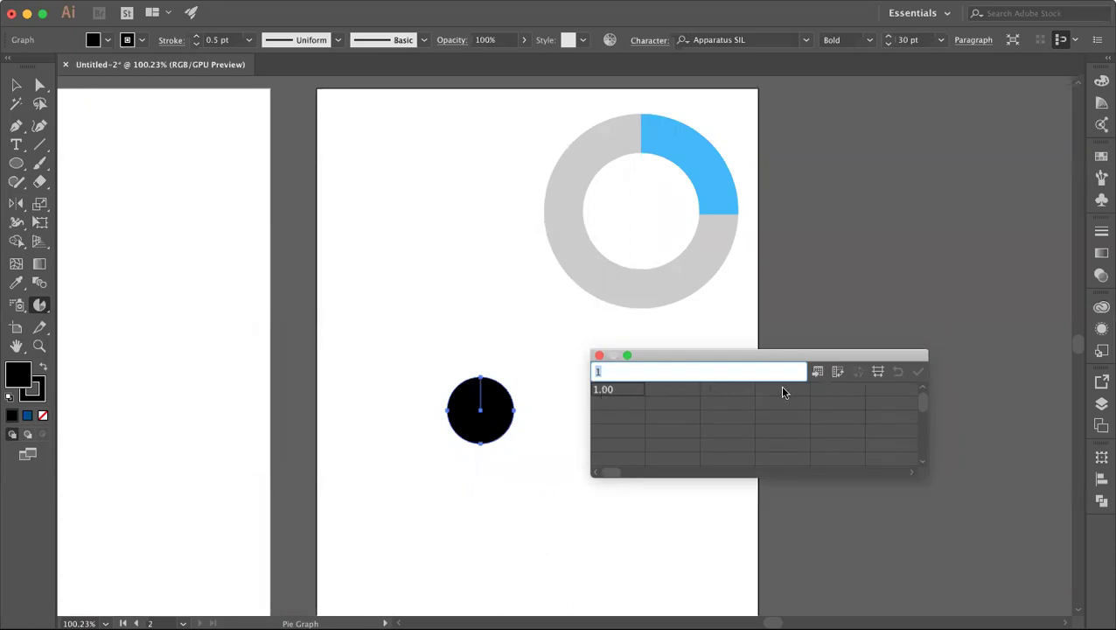
pyautogui.moveTo(678, 359); pyautogui.dragTo(675, 340)
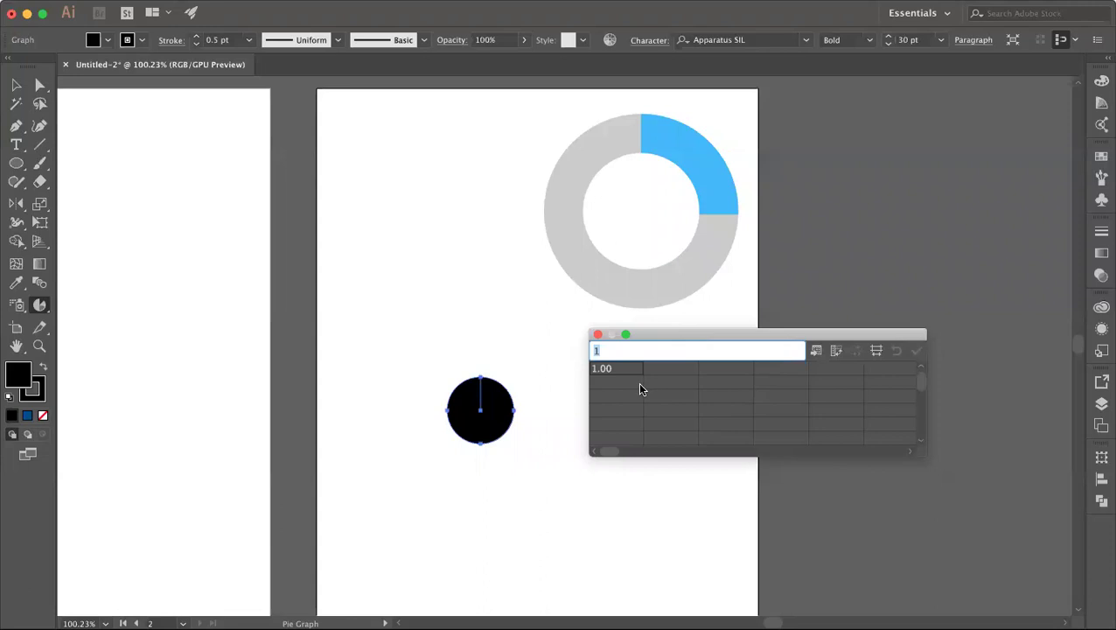
pyautogui.click(598, 388)
pyautogui.write('1')
pyautogui.click(671, 383)
pyautogui.click(615, 382)
pyautogui.click(673, 373)
pyautogui.write('1')
pyautogui.write('.25')
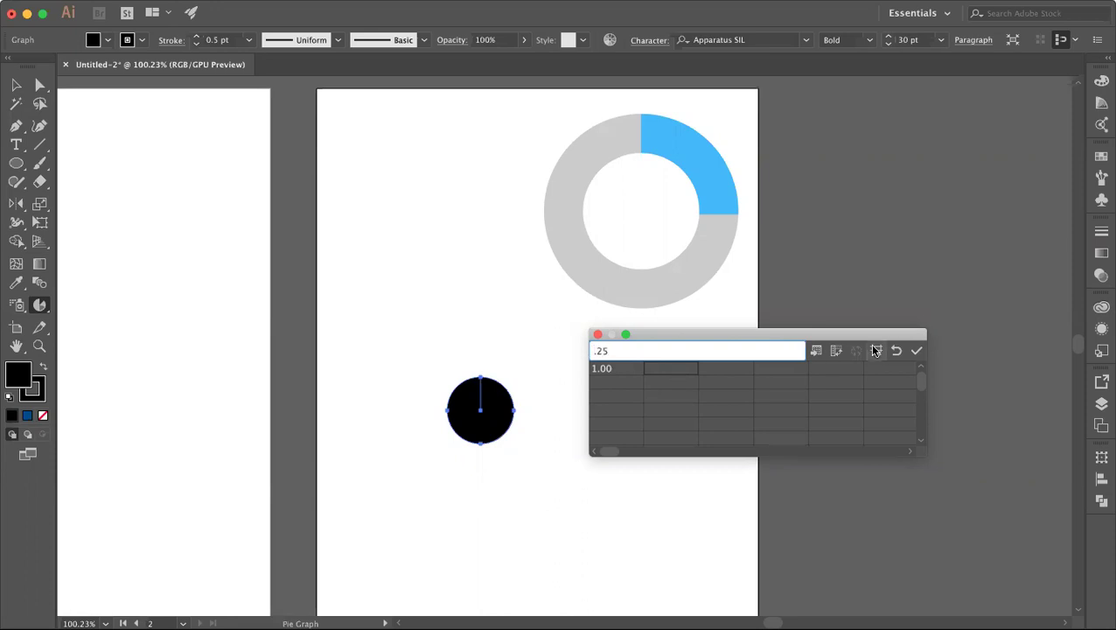
pyautogui.click(916, 350)
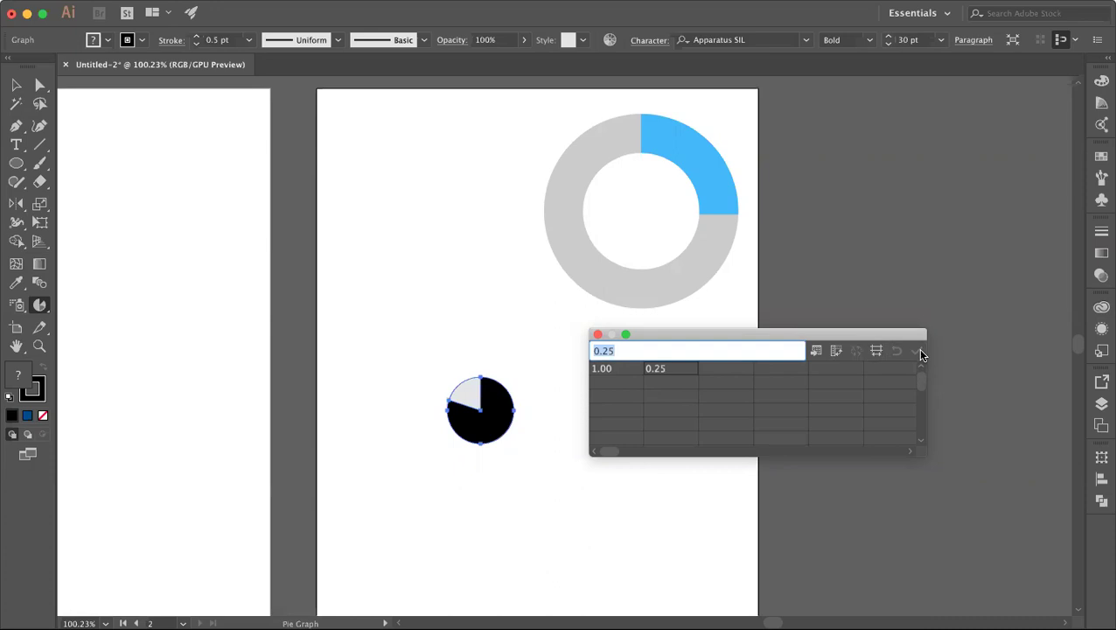
# Step: Cancel the accidental graph size dialog, select the pie graph and zoom in
pyautogui.click(510, 446)
pyautogui.click(525, 350)
pyautogui.click(16, 85)
pyautogui.moveTo(389, 373); pyautogui.dragTo(534, 536)
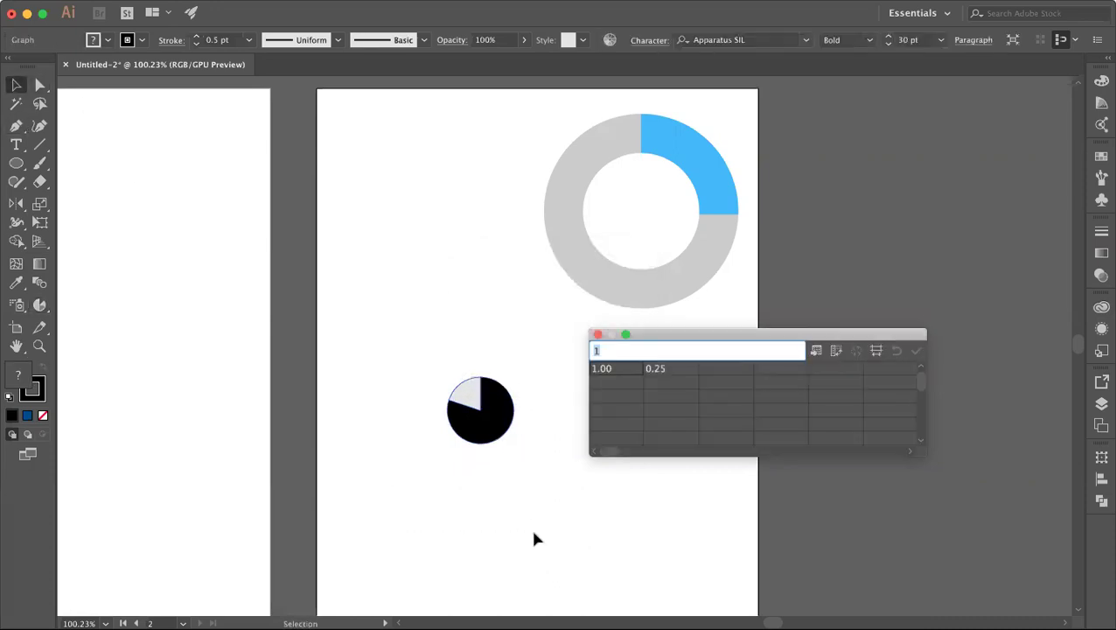
pyautogui.scroll(3, 532, 528)
pyautogui.scroll(1, 560, 455)
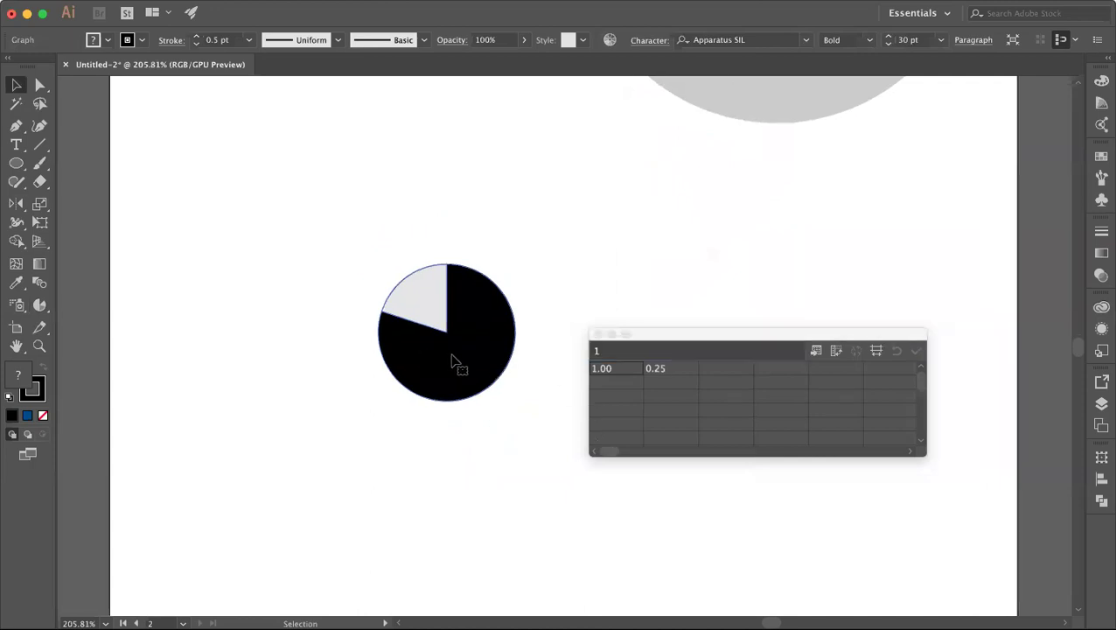
# Step: Enter 20 in the third data cell and change the first value to 0.28
pyautogui.click(716, 371)
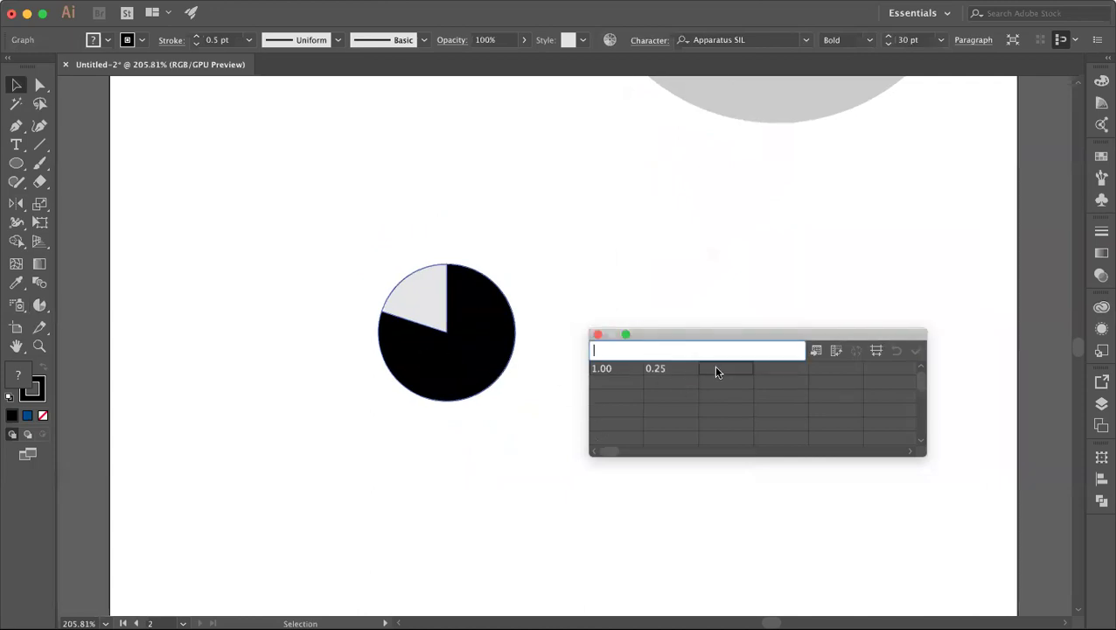
pyautogui.write('2')
pyautogui.write('0')
pyautogui.press('Return')
pyautogui.press('BackSpace')
pyautogui.write('.28')
pyautogui.click(722, 372)
# Step: Replace the 20 with 0.28, add 0.4 as the fourth value, then apply and close the data
pyautogui.click(604, 351)
pyautogui.press('BackSpace')
pyautogui.press('BackSpace')
pyautogui.write('.28')
pyautogui.click(773, 374)
pyautogui.write('0.4')
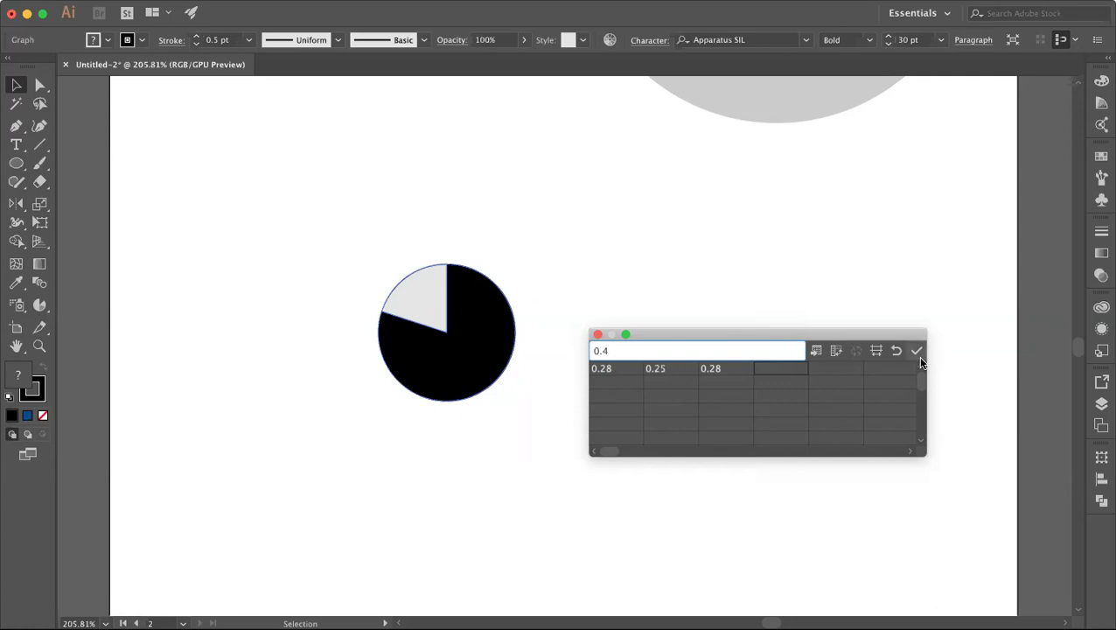
pyautogui.click(916, 350)
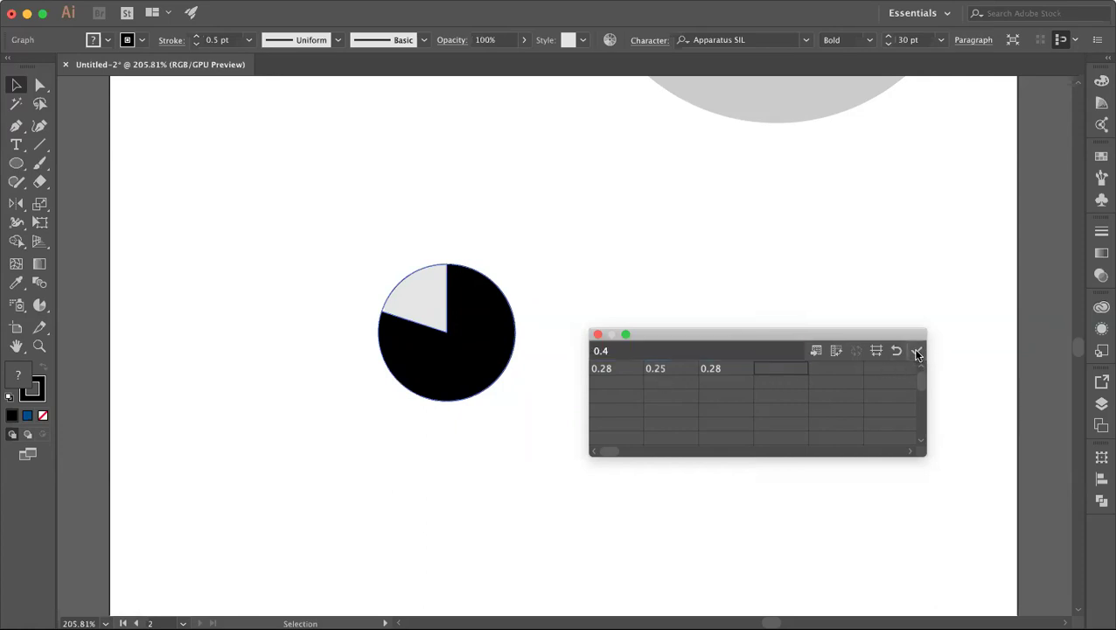
pyautogui.click(597, 335)
# Step: Nudge the pie graph slightly to the right
pyautogui.click(556, 341)
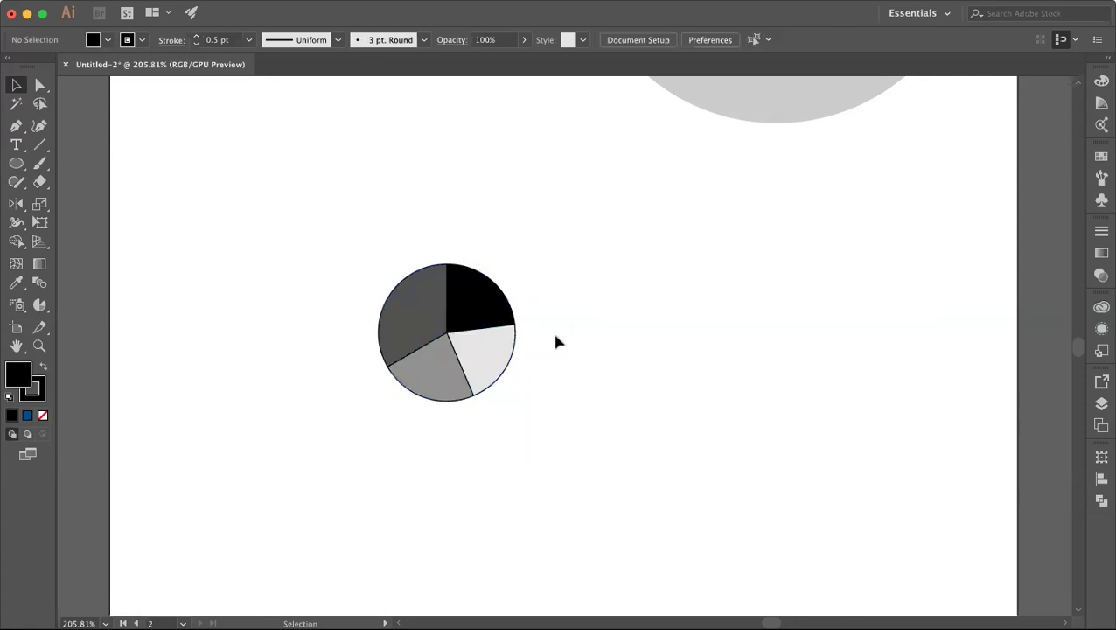
pyautogui.moveTo(311, 277); pyautogui.dragTo(527, 427)
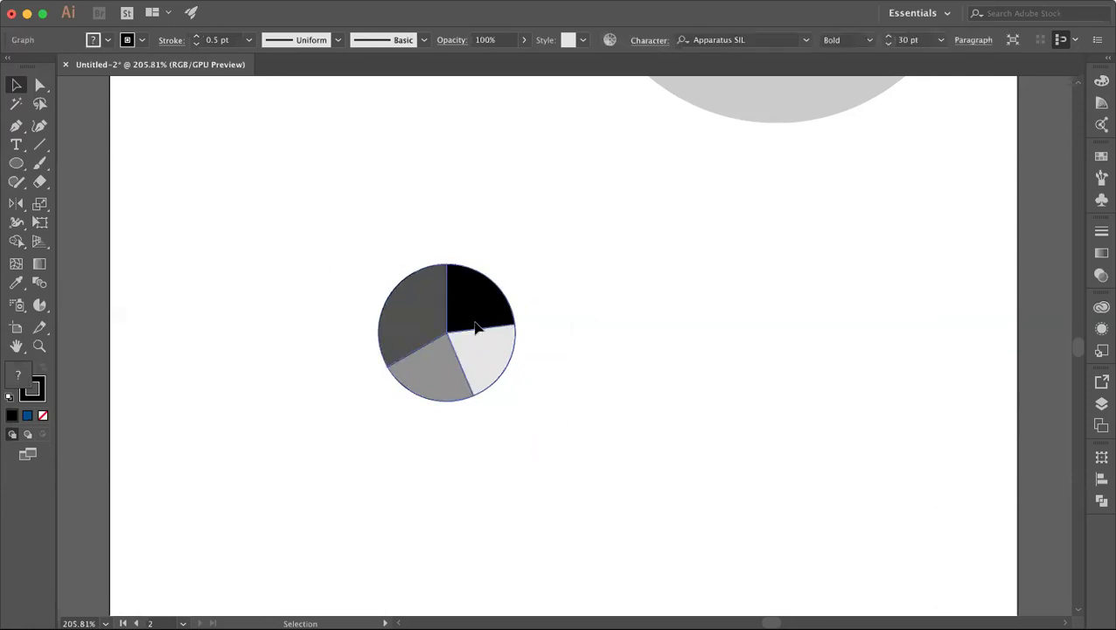
pyautogui.moveTo(476, 324); pyautogui.dragTo(496, 324)
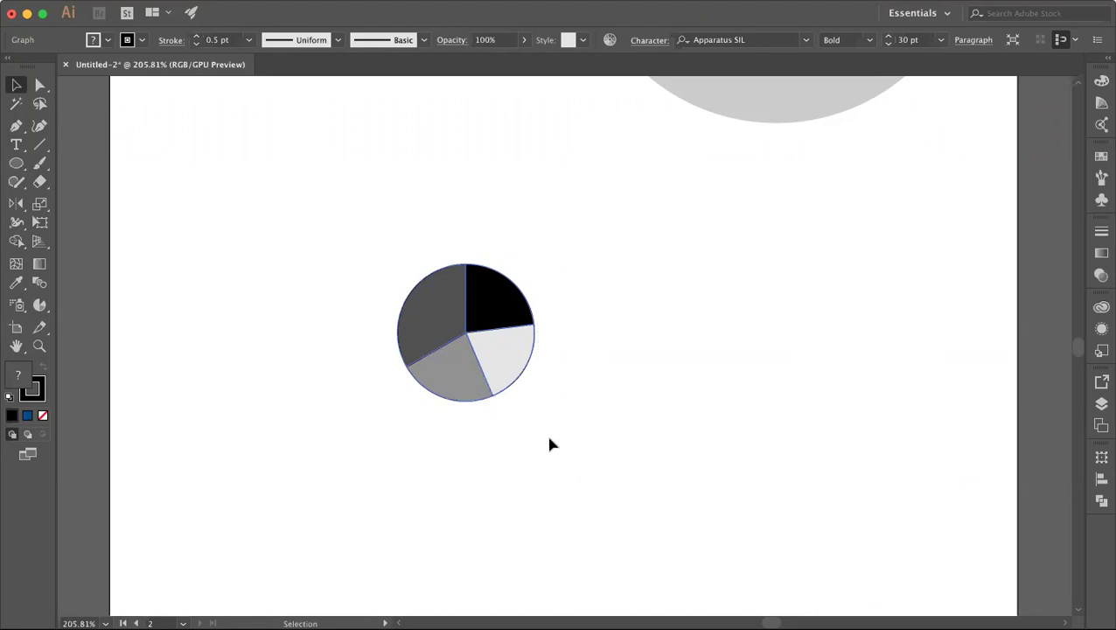
# Step: Set the pie graph's stroke to None so the wedges lose their dark outline
pyautogui.click(41, 399)
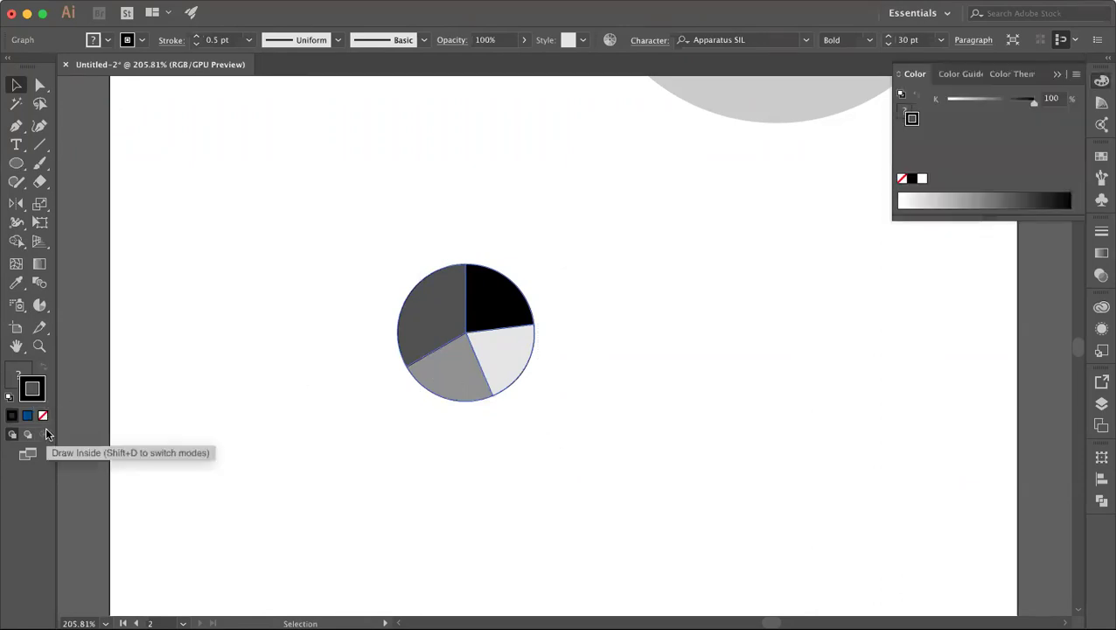
pyautogui.click(43, 415)
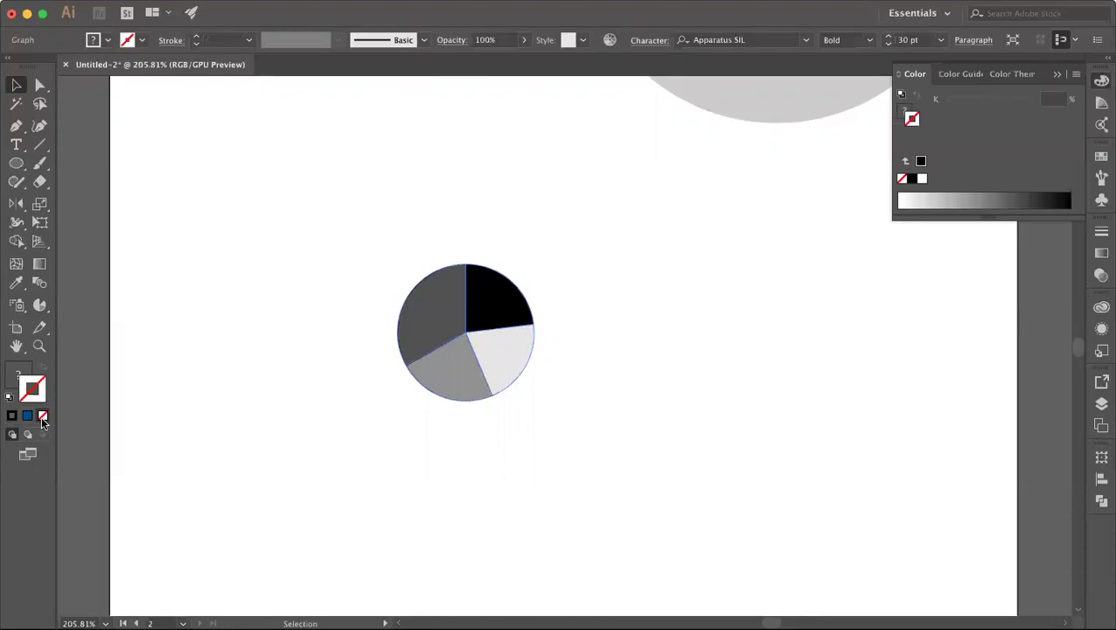
pyautogui.click(468, 497)
pyautogui.doubleClick(493, 303)
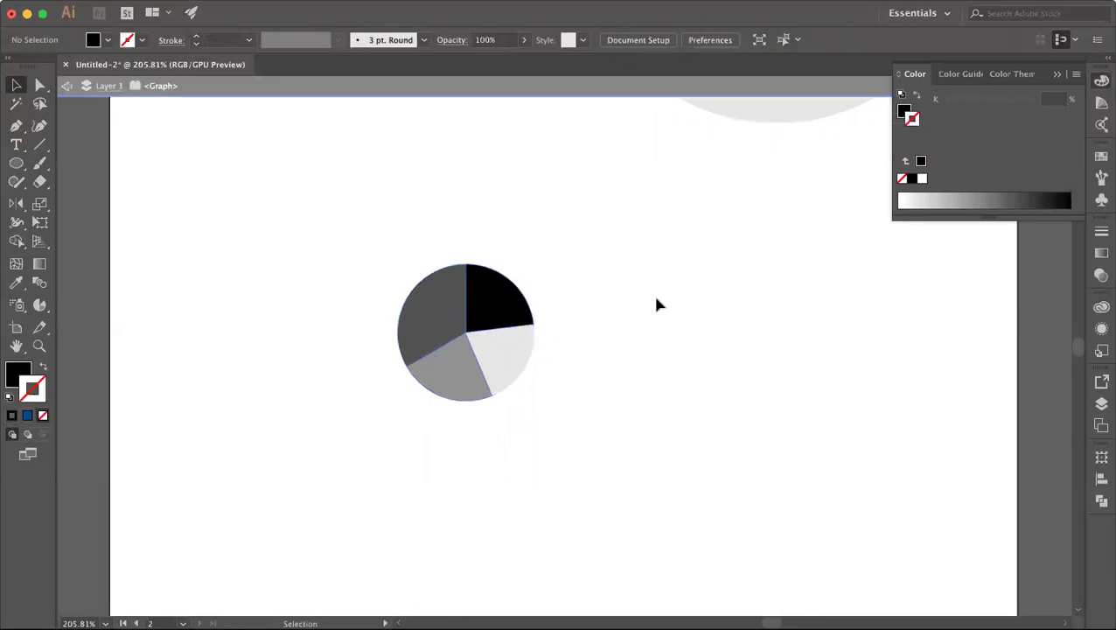
pyautogui.click(481, 296)
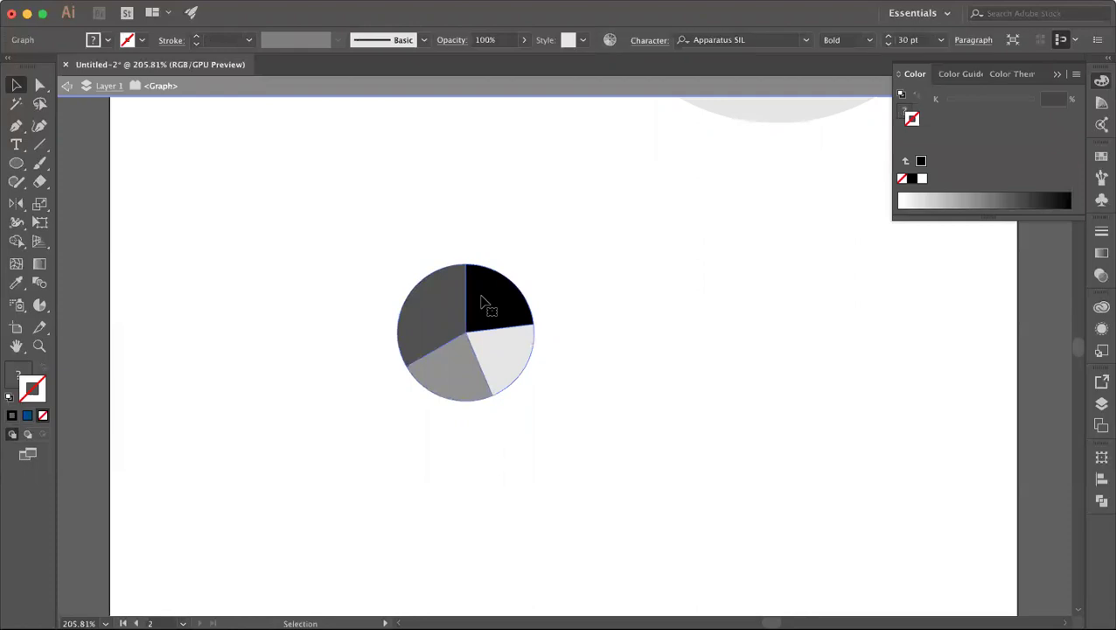
pyautogui.click(482, 303)
pyautogui.doubleClick(332, 246)
pyautogui.click(501, 313)
# Step: Draw a column graph in the area below the pie graph
pyautogui.scroll(-5, 503, 315)
pyautogui.scroll(3, 506, 317)
pyautogui.scroll(-3, 511, 314)
pyautogui.scroll(-5, 511, 318)
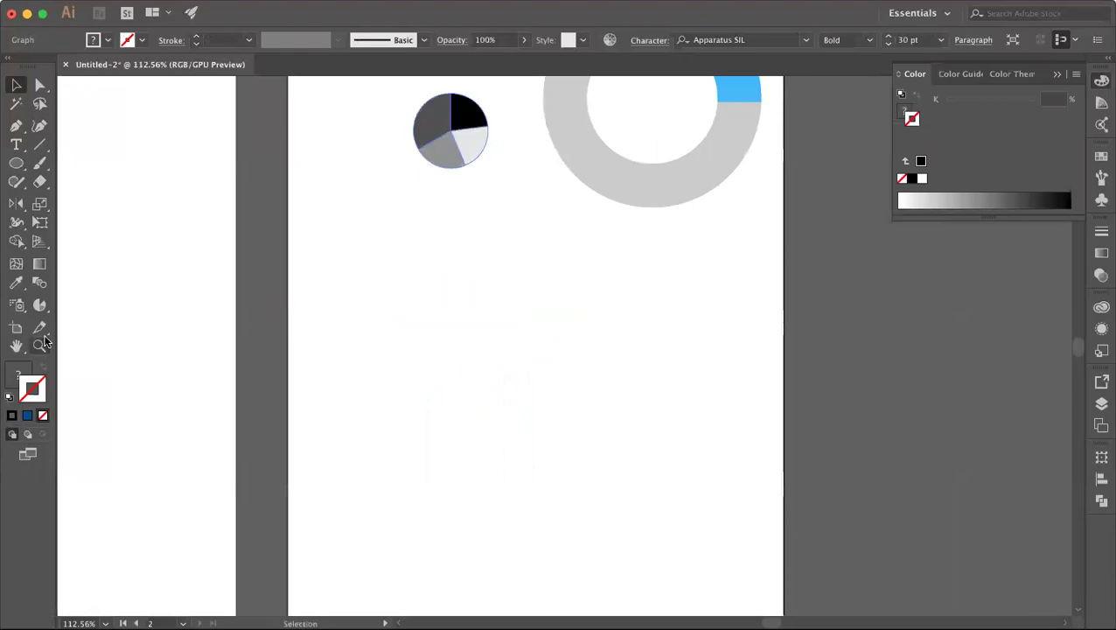
pyautogui.moveTo(39, 304); pyautogui.dragTo(93, 309)
pyautogui.moveTo(357, 278); pyautogui.dragTo(647, 483)
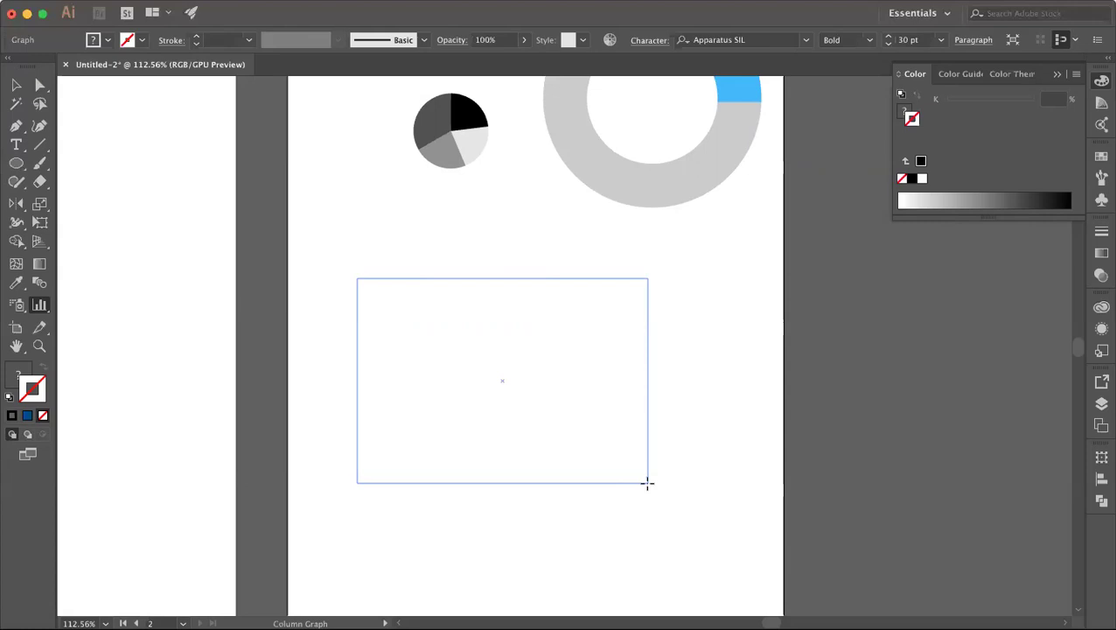
pyautogui.moveTo(647, 482); pyautogui.dragTo(648, 483)
# Step: Enter 2, 4 and 6 in the column graph's data cells, apply, and close the data sheet
pyautogui.click(670, 367)
pyautogui.write('2')
pyautogui.click(719, 368)
pyautogui.write('4')
pyautogui.click(772, 369)
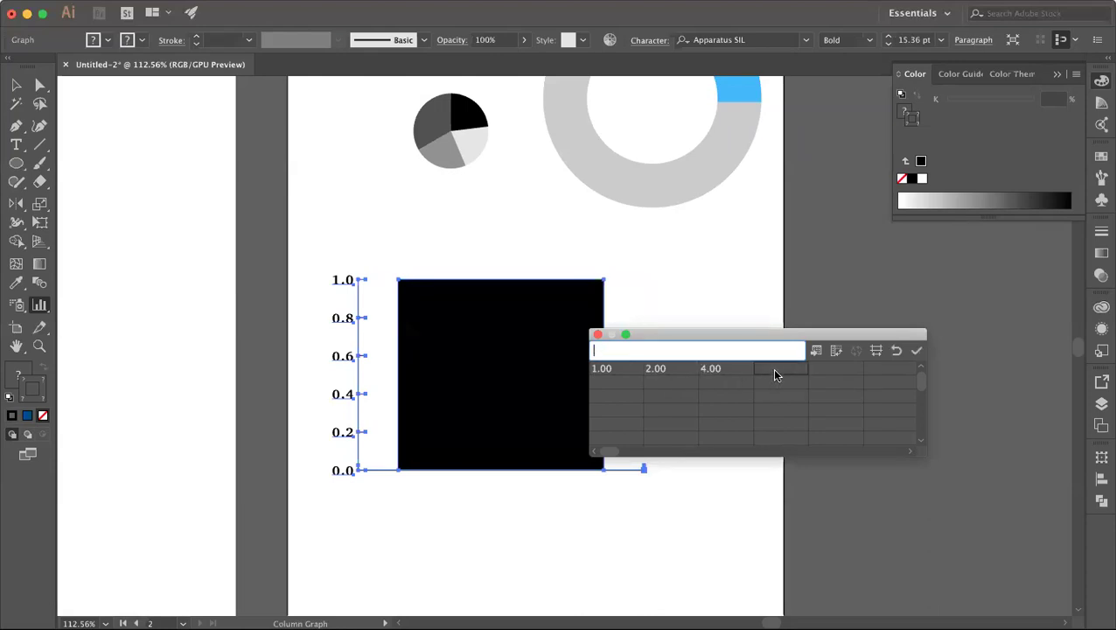
pyautogui.write('6')
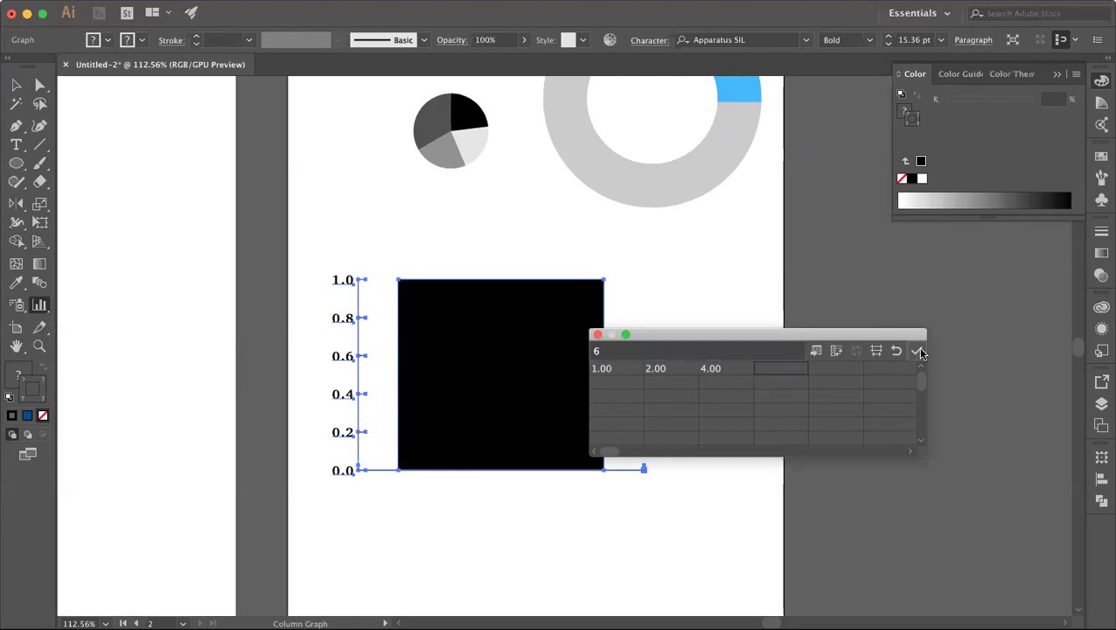
pyautogui.click(917, 350)
pyautogui.click(597, 334)
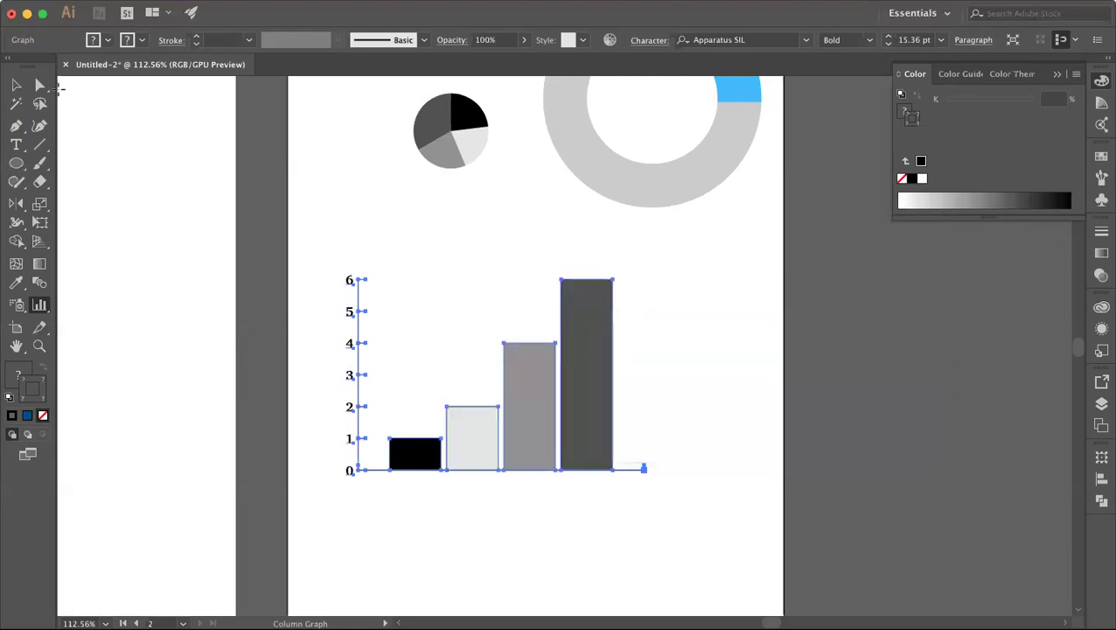
# Step: Shift the donut and pie charts slightly to the left
pyautogui.click(15, 86)
pyautogui.click(291, 211)
pyautogui.scroll(-4, 291, 212)
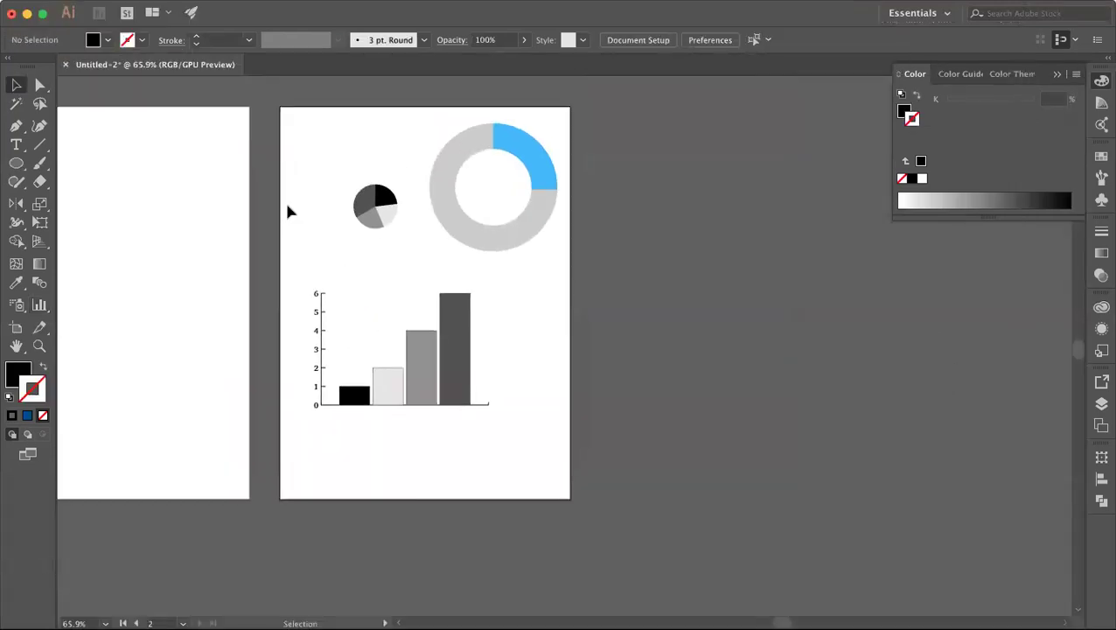
pyautogui.scroll(3, 286, 211)
pyautogui.scroll(-1, 287, 210)
pyautogui.moveTo(342, 118); pyautogui.dragTo(508, 250)
pyautogui.click(551, 334)
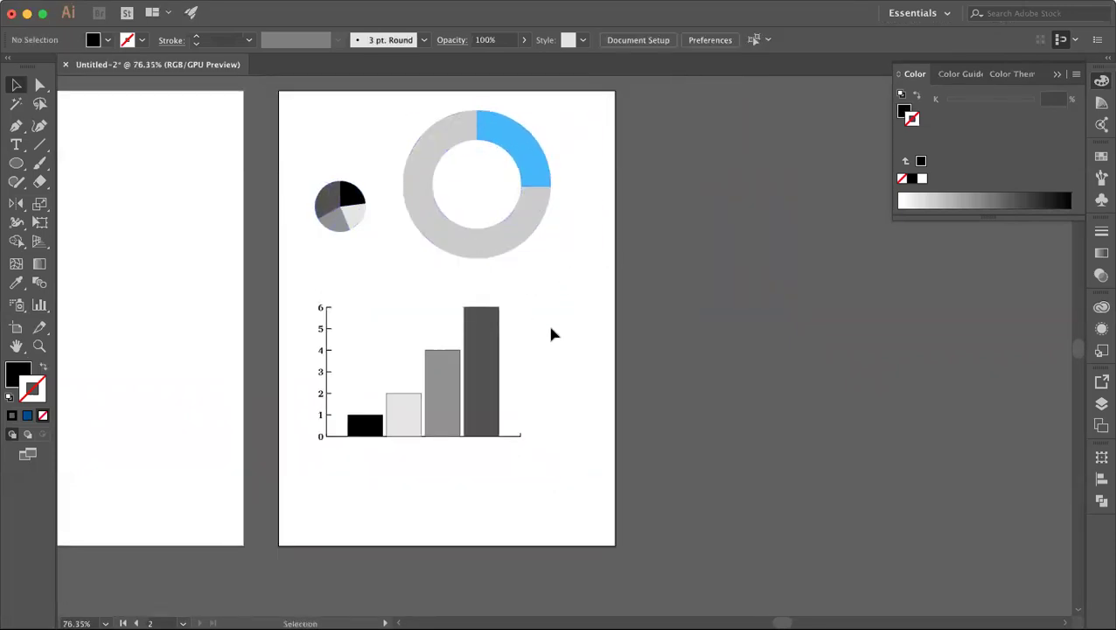
# Step: Select the bar chart and zoom out until both artboards are in view
pyautogui.moveTo(298, 310); pyautogui.dragTo(590, 502)
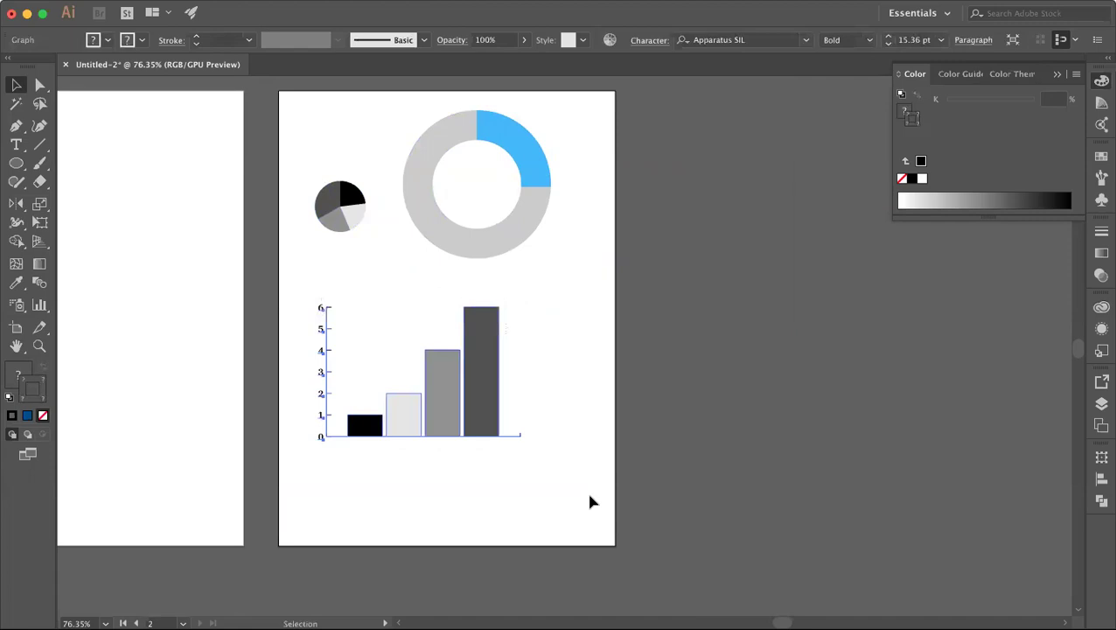
pyautogui.hscroll(-5, 591, 502)
pyautogui.scroll(-3, 590, 501)
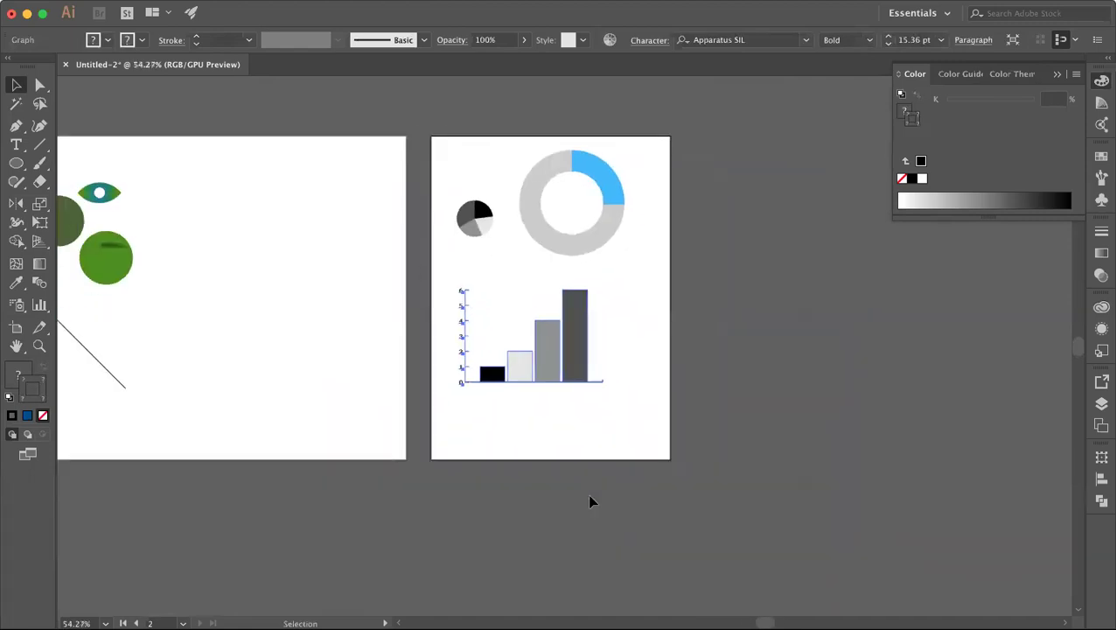
pyautogui.hscroll(-3, 591, 501)
pyautogui.scroll(1, 590, 501)
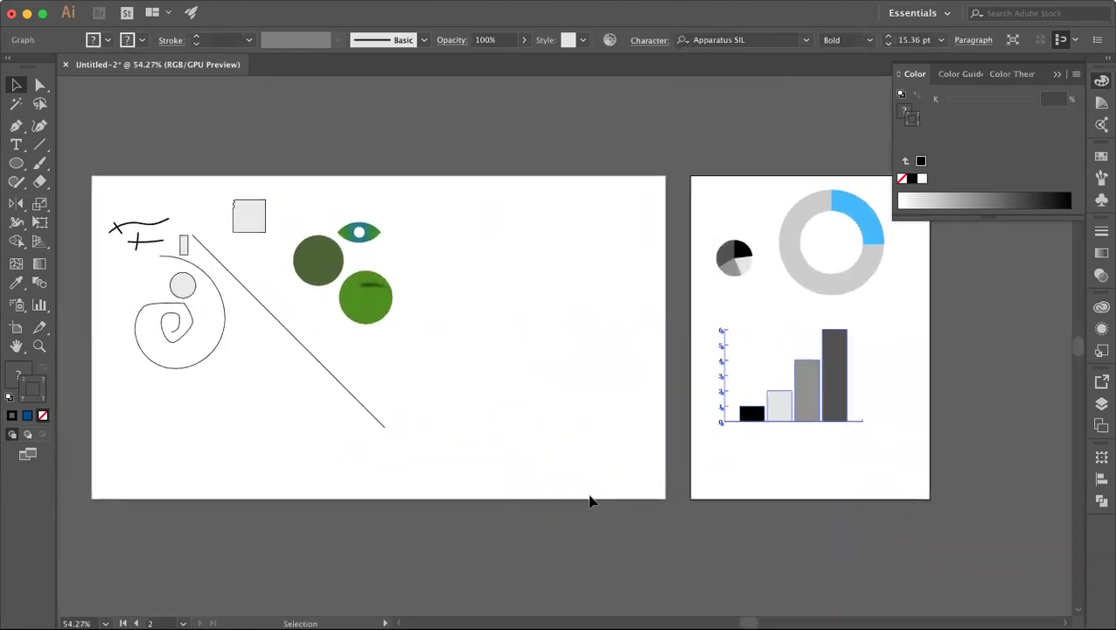
pyautogui.click(601, 481)
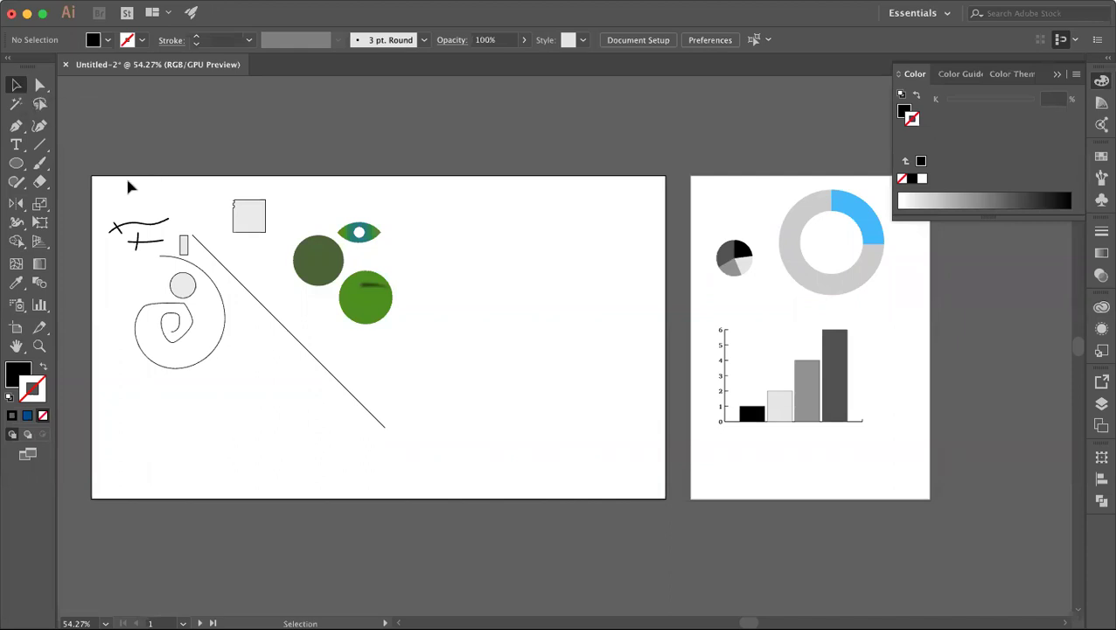
# Step: Reposition the bright green circle and raise the dark green circle beside the eye, undoing a trial egg distortion
pyautogui.moveTo(373, 310); pyautogui.dragTo(416, 290)
pyautogui.moveTo(330, 273); pyautogui.dragTo(331, 229)
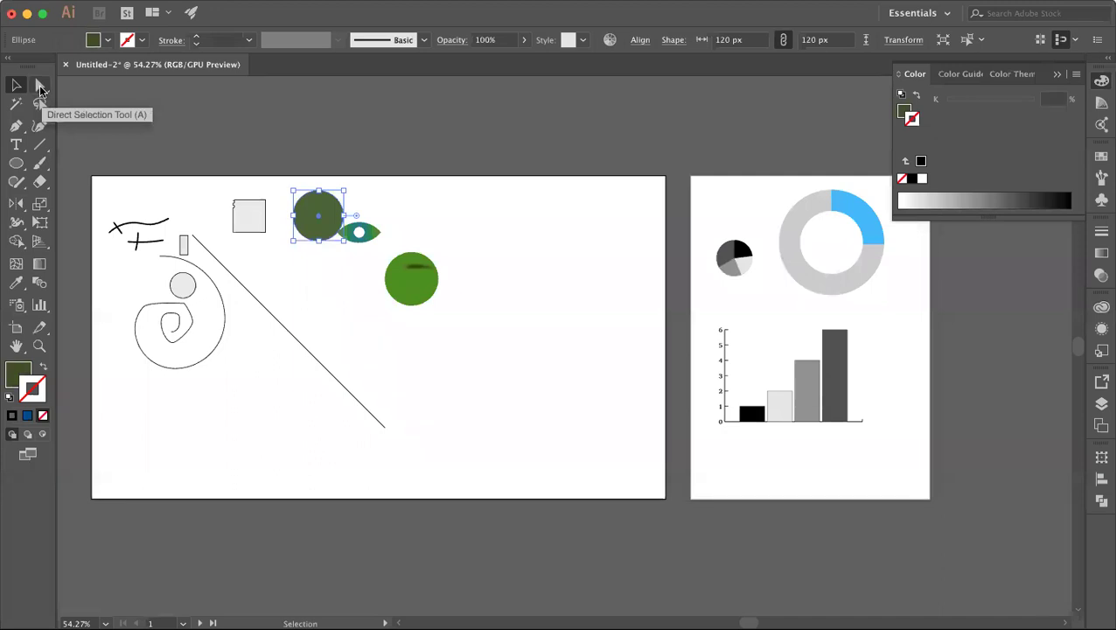
pyautogui.click(40, 87)
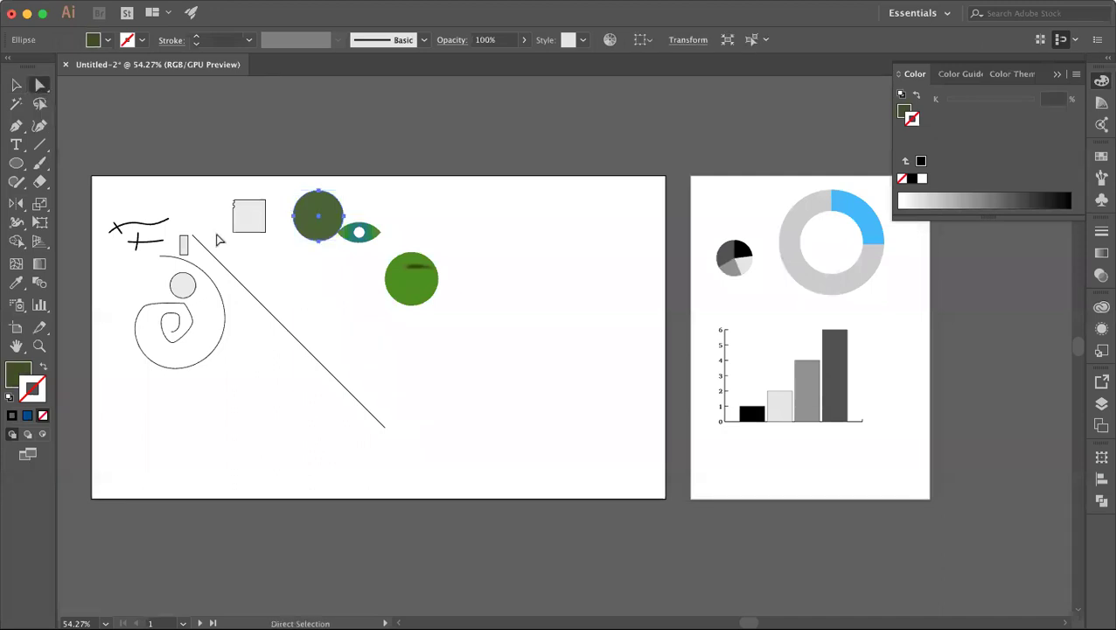
pyautogui.scroll(3, 314, 184)
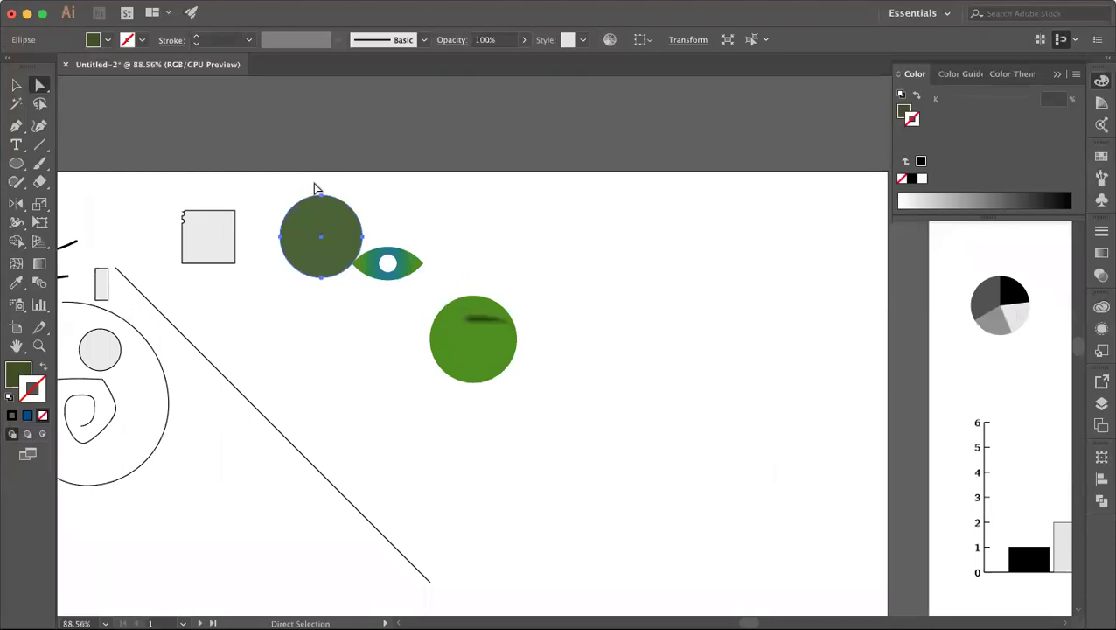
pyautogui.moveTo(322, 196); pyautogui.dragTo(321, 171)
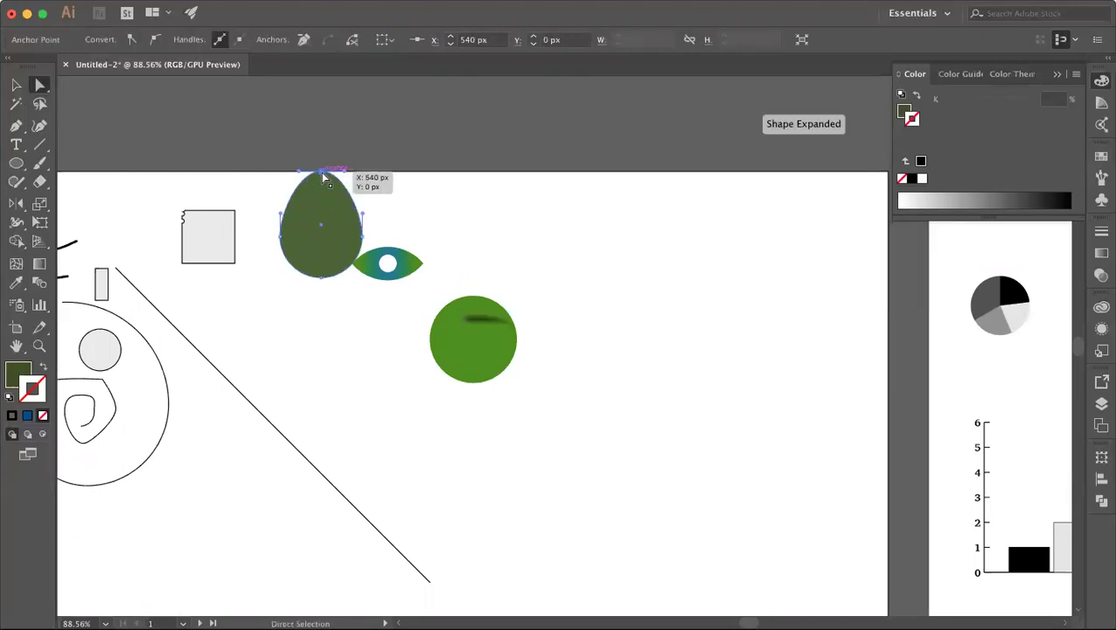
pyautogui.press('super+z')
# Step: Shift the dark green circle and eye anchors right together, undoing a trial stretch so the circle stays round
pyautogui.moveTo(262, 185); pyautogui.dragTo(402, 289)
pyautogui.moveTo(339, 236); pyautogui.dragTo(440, 236)
pyautogui.moveTo(348, 174); pyautogui.dragTo(550, 292)
pyautogui.click(550, 292)
pyautogui.click(425, 246)
pyautogui.click(380, 242)
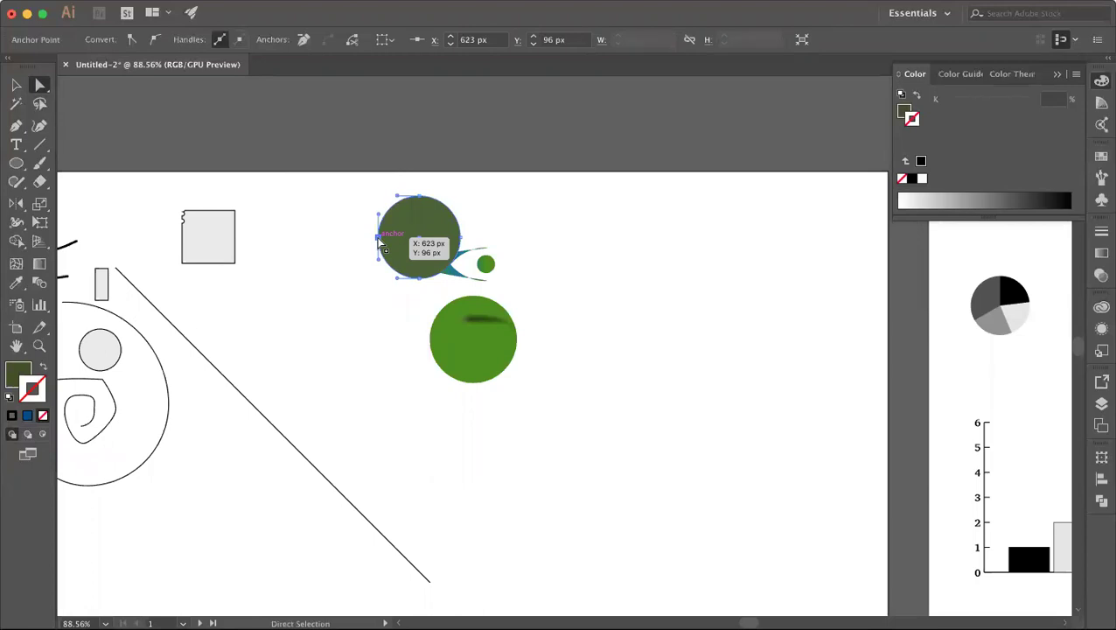
pyautogui.moveTo(381, 243); pyautogui.dragTo(350, 238)
pyautogui.click(317, 236)
pyautogui.press('super+z')
pyautogui.press('super+z')
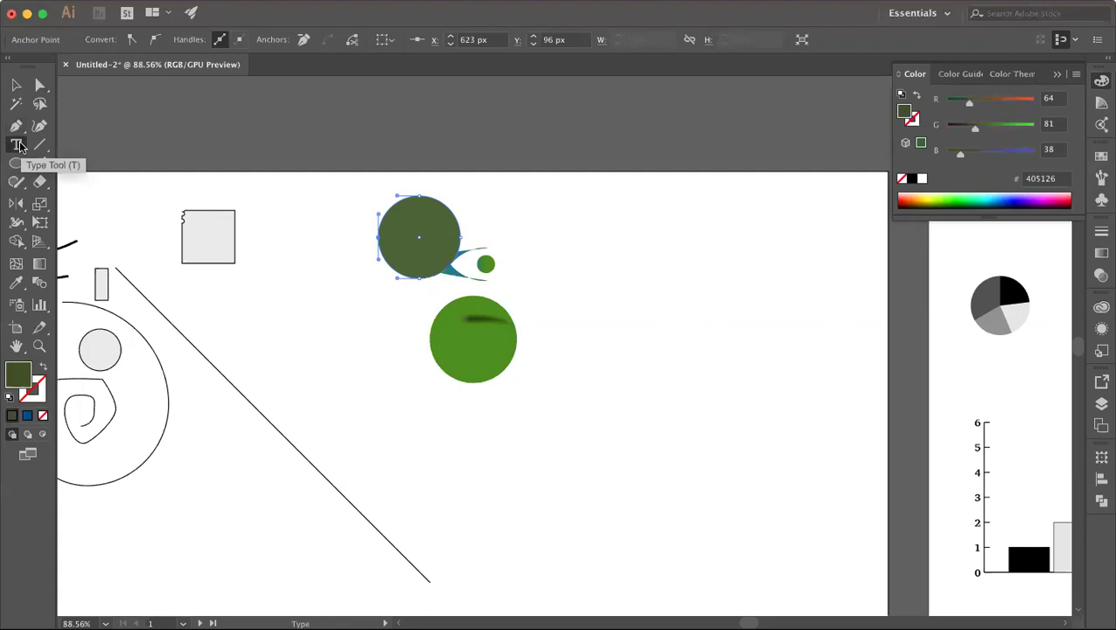
# Step: Draw a text frame filled with placeholder text and move it up-left beside the green circle
pyautogui.click(17, 145)
pyautogui.moveTo(284, 366); pyautogui.dragTo(435, 456)
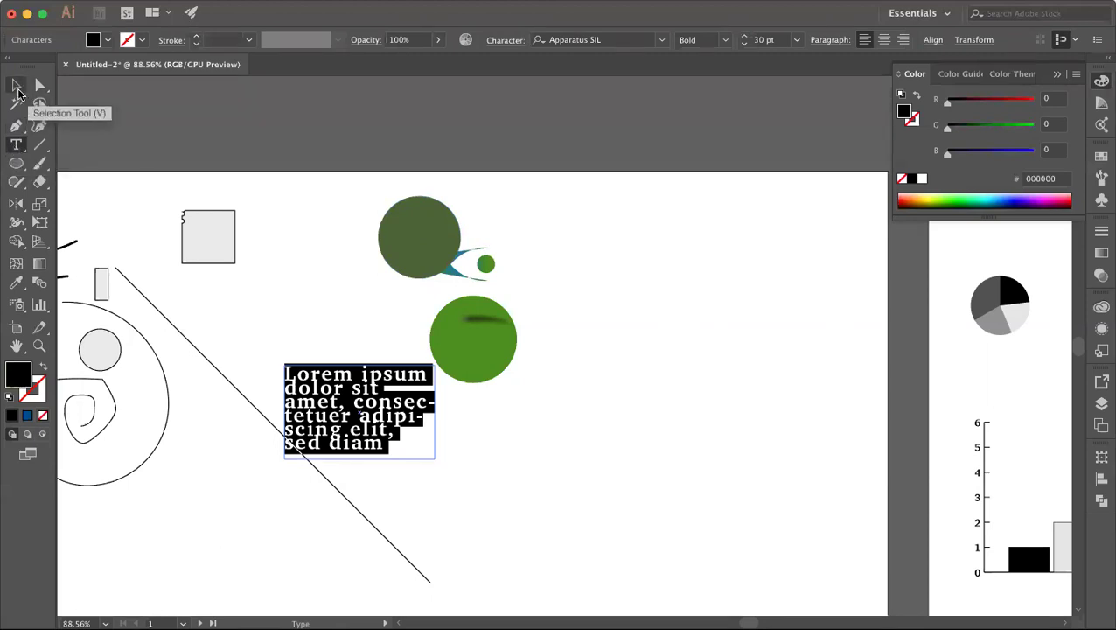
pyautogui.click(17, 90)
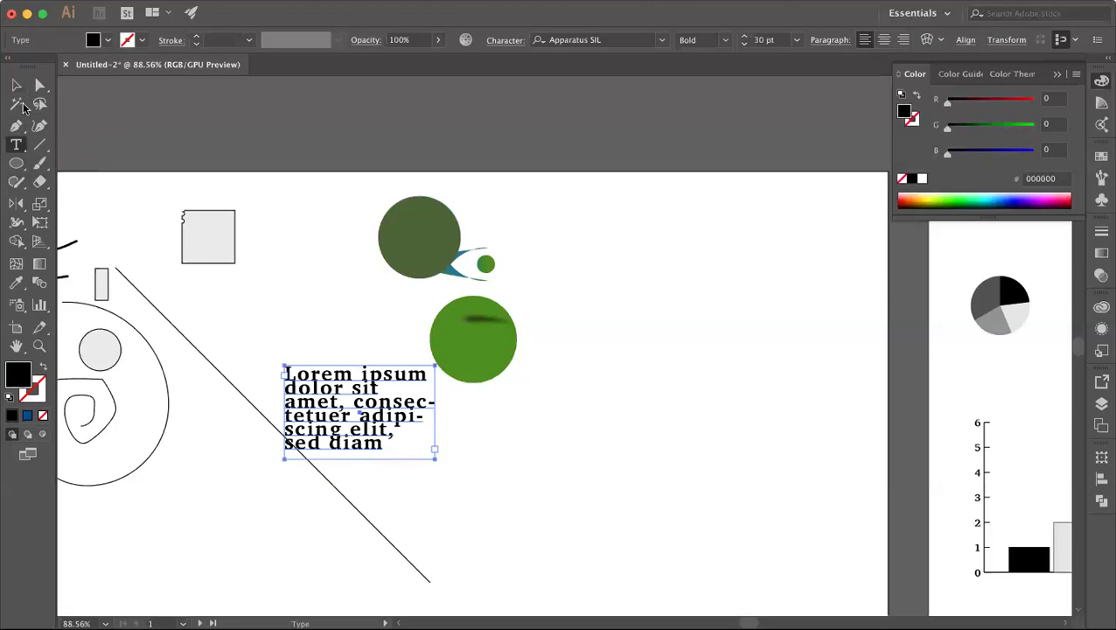
pyautogui.moveTo(363, 418); pyautogui.dragTo(334, 362)
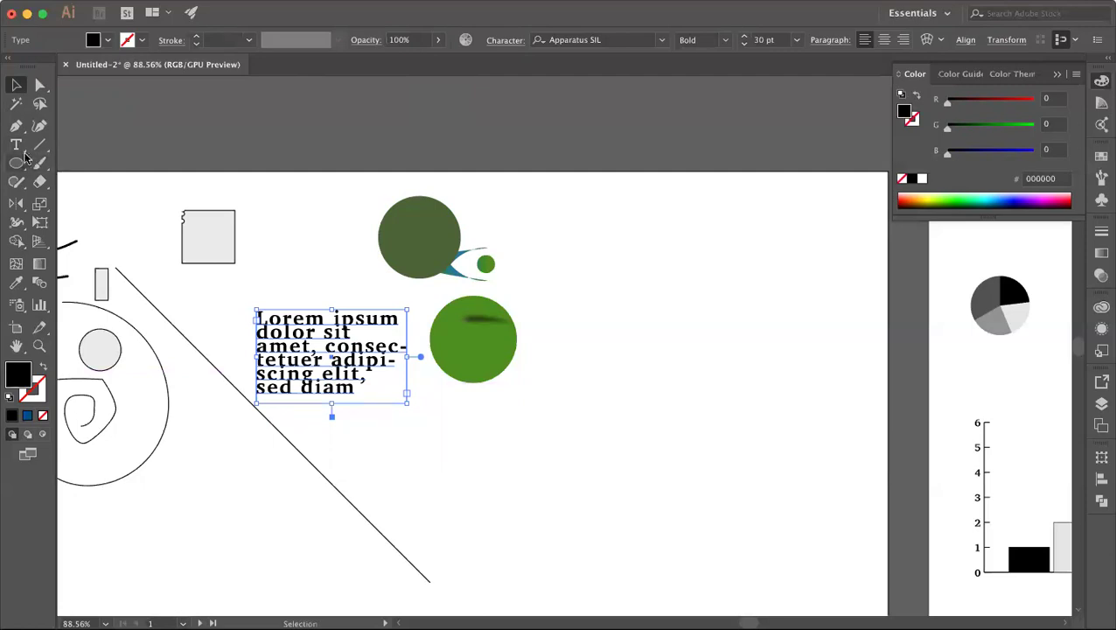
# Step: Collapse the text lines by setting leading to 0.1 pt and tracking to 0
pyautogui.click(508, 40)
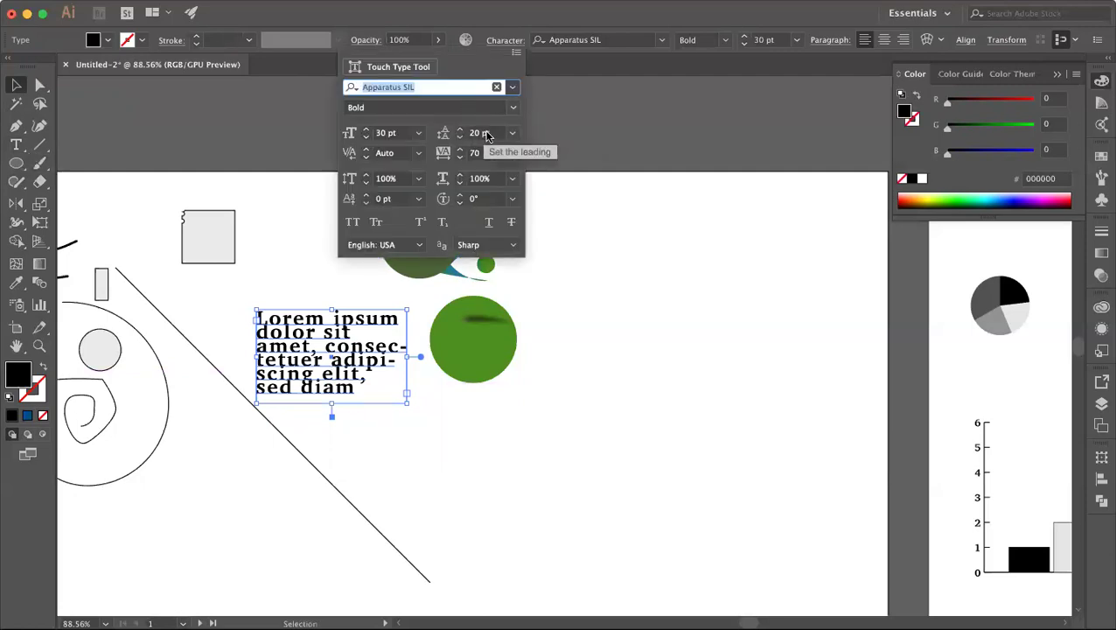
pyautogui.click(475, 135)
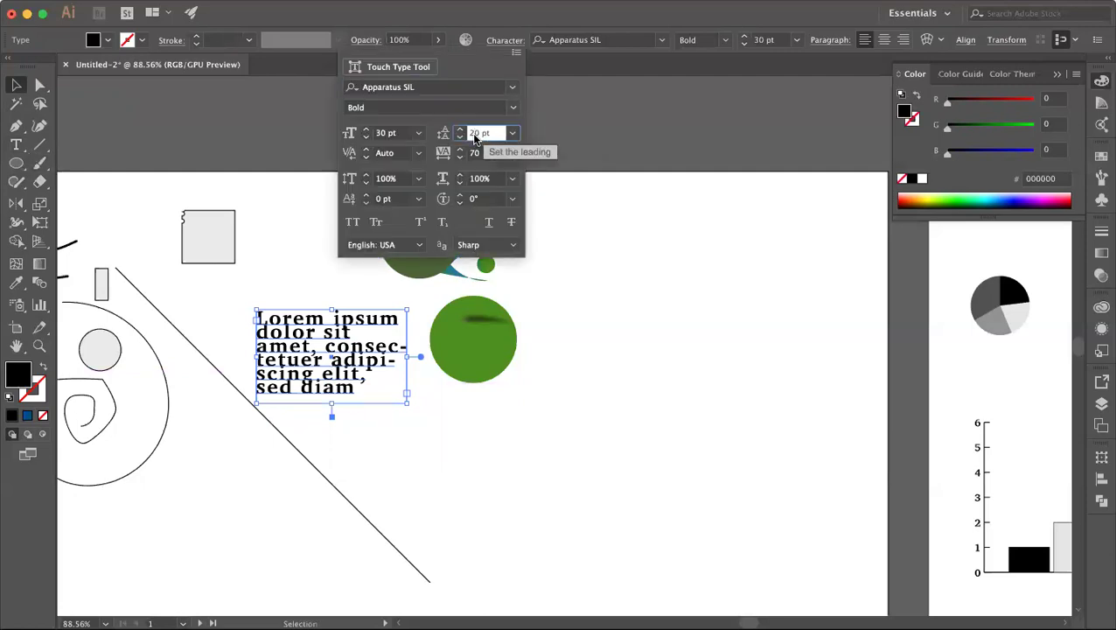
pyautogui.press('BackSpace')
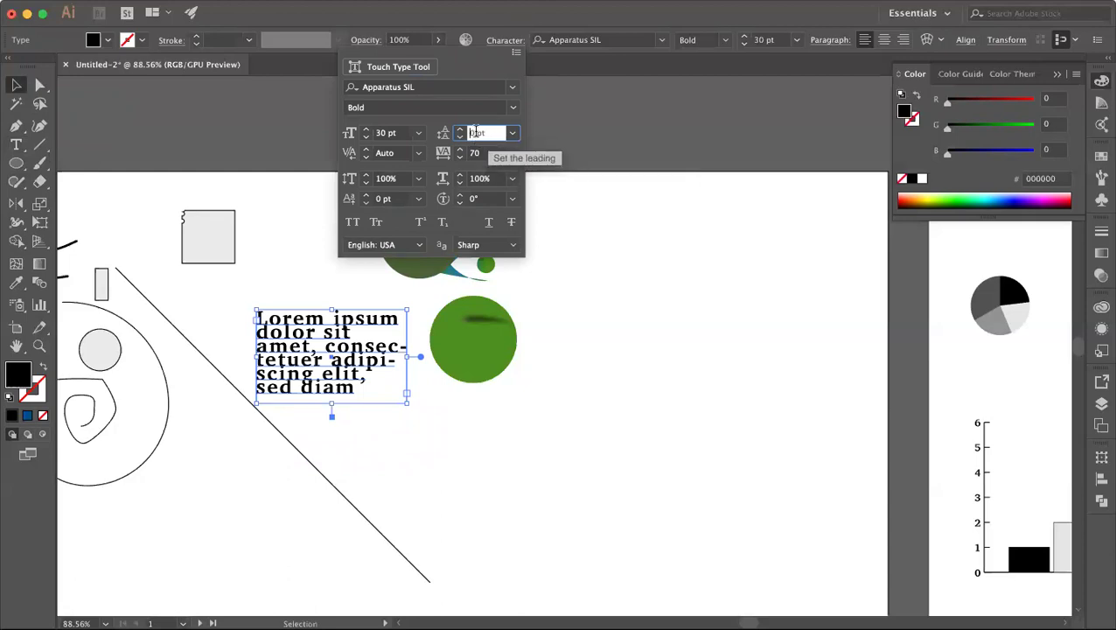
pyautogui.click(478, 155)
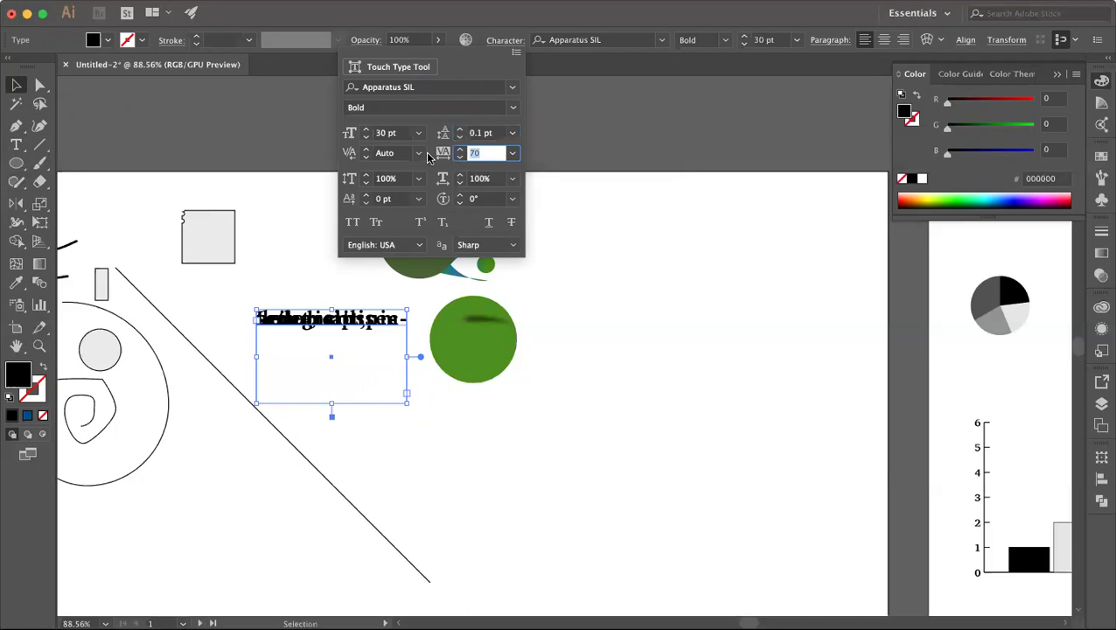
pyautogui.write('0')
pyautogui.press('Return')
pyautogui.click(286, 222)
pyautogui.click(282, 320)
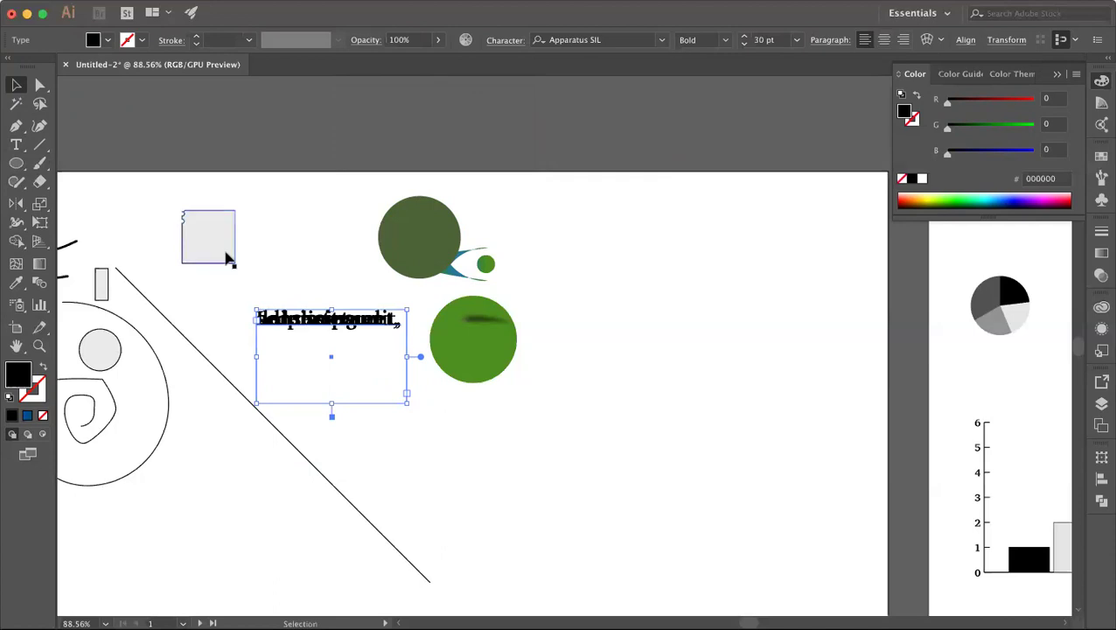
pyautogui.click(40, 145)
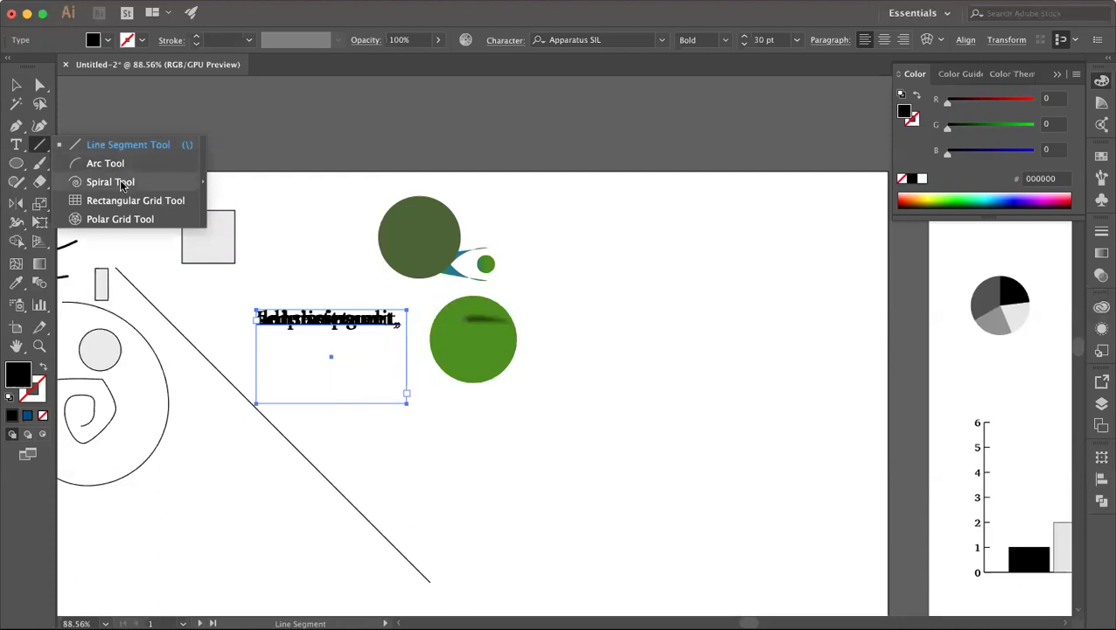
# Step: Draw a circle right of the eye shape and delete its right and bottom anchors to leave an arc
pyautogui.click(16, 163)
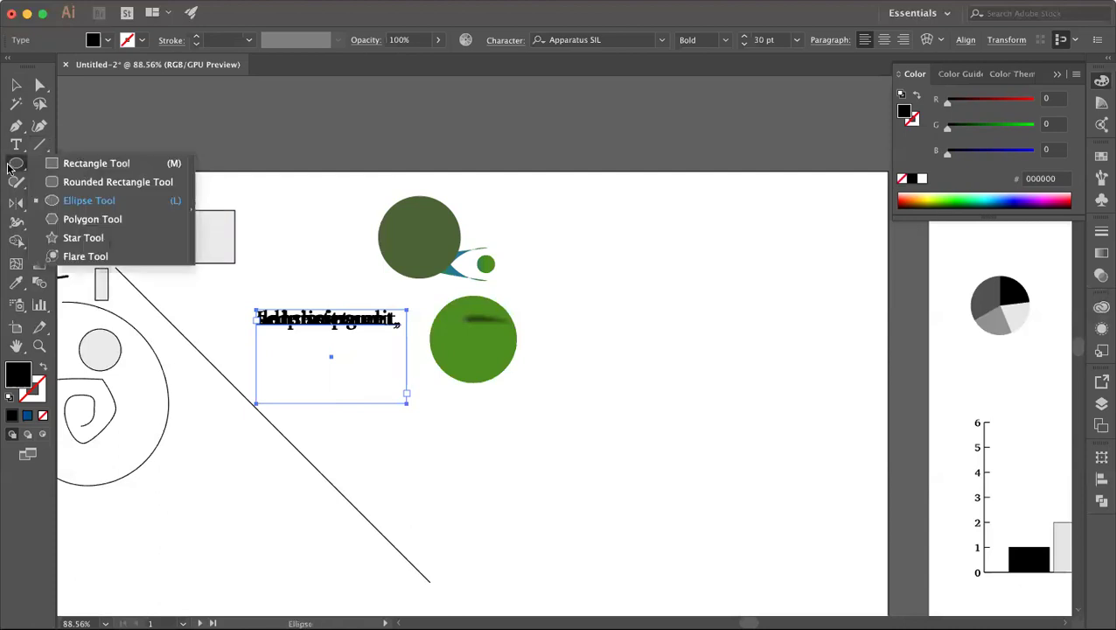
pyautogui.click(72, 198)
pyautogui.moveTo(608, 287); pyautogui.dragTo(669, 349)
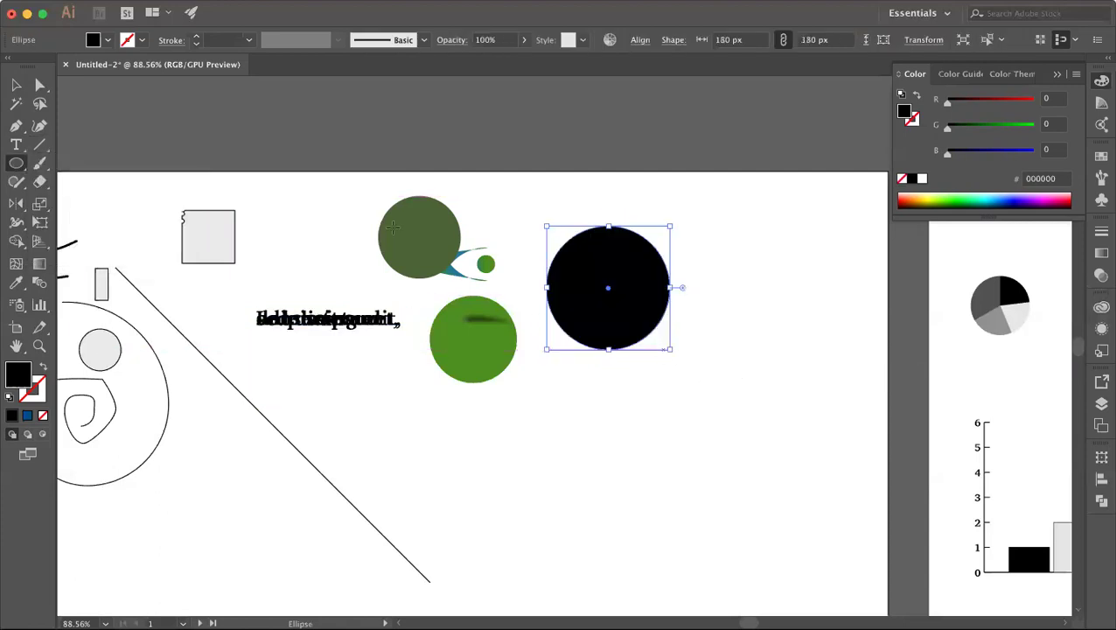
pyautogui.click(40, 84)
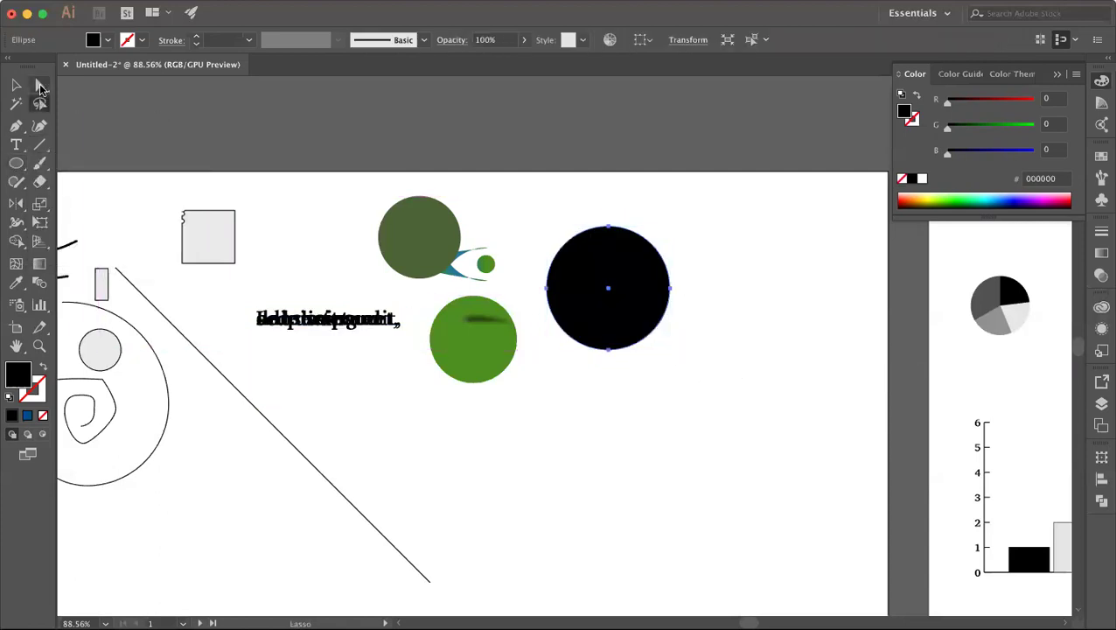
pyautogui.click(671, 289)
pyautogui.press('Delete')
pyautogui.click(608, 350)
pyautogui.press('Delete')
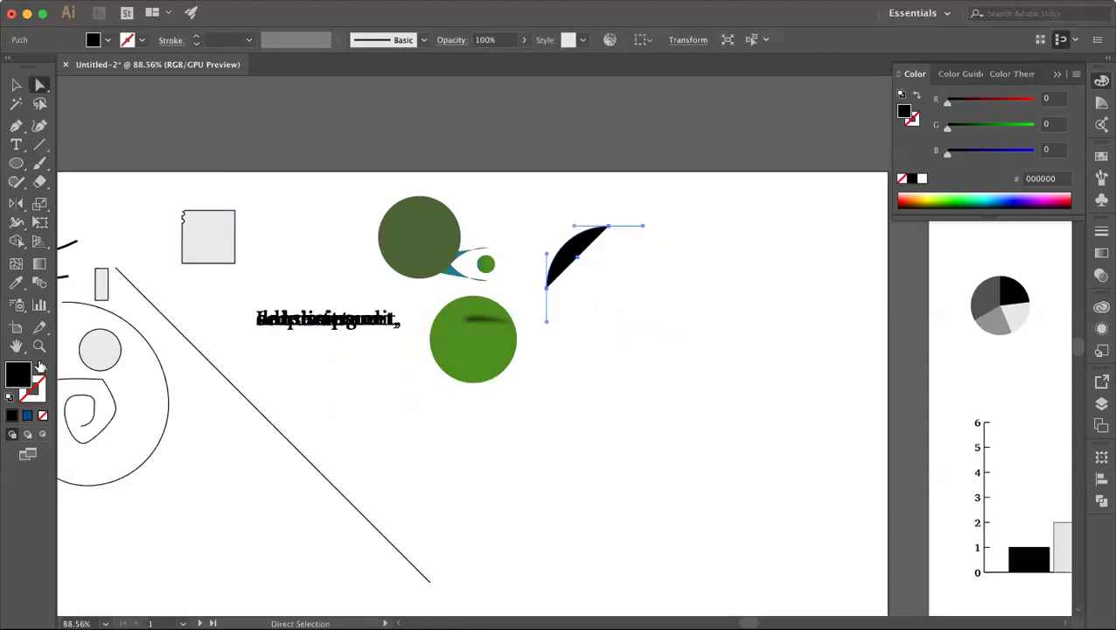
# Step: Swap the arc's fill and stroke for a thin black line and rotate it slightly
pyautogui.click(40, 366)
pyautogui.click(15, 84)
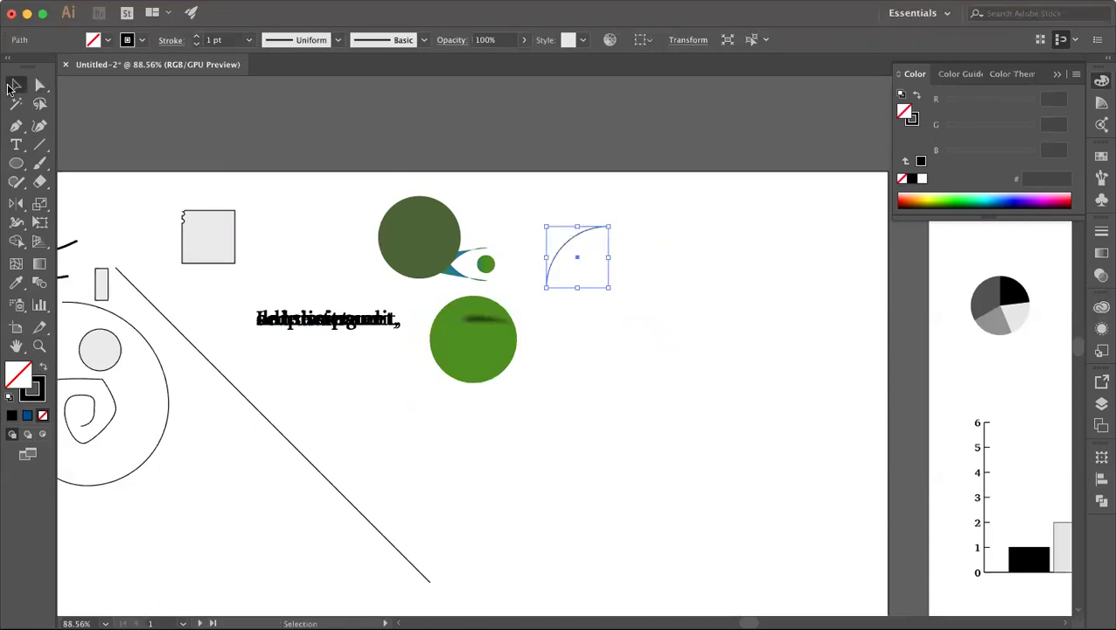
pyautogui.click(608, 310)
pyautogui.moveTo(629, 283); pyautogui.dragTo(630, 279)
pyautogui.moveTo(612, 225); pyautogui.dragTo(649, 289)
pyautogui.click(649, 289)
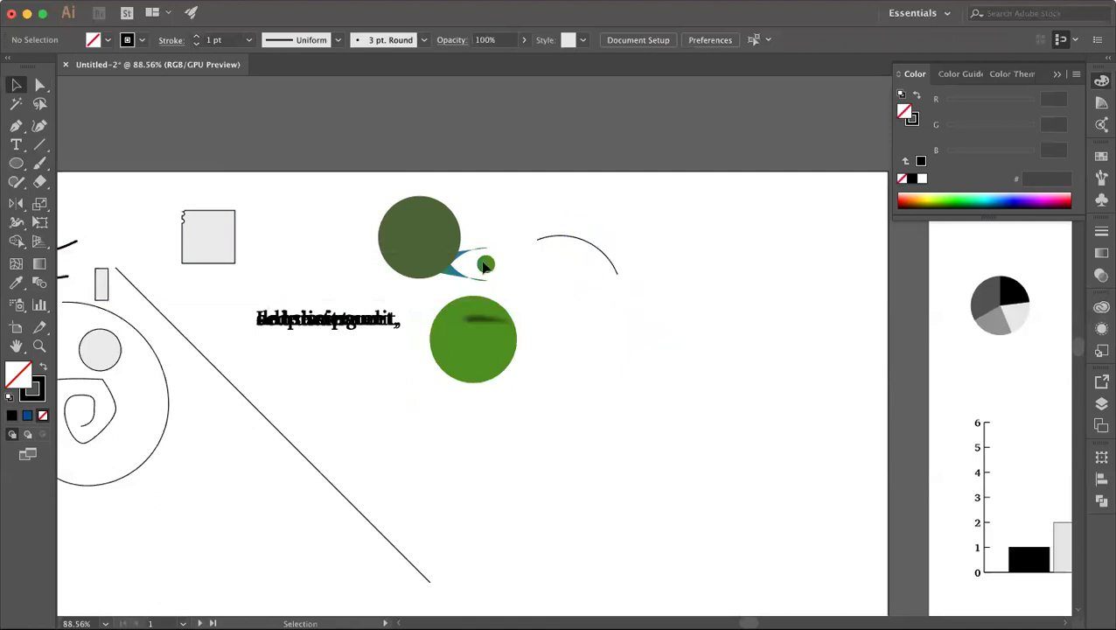